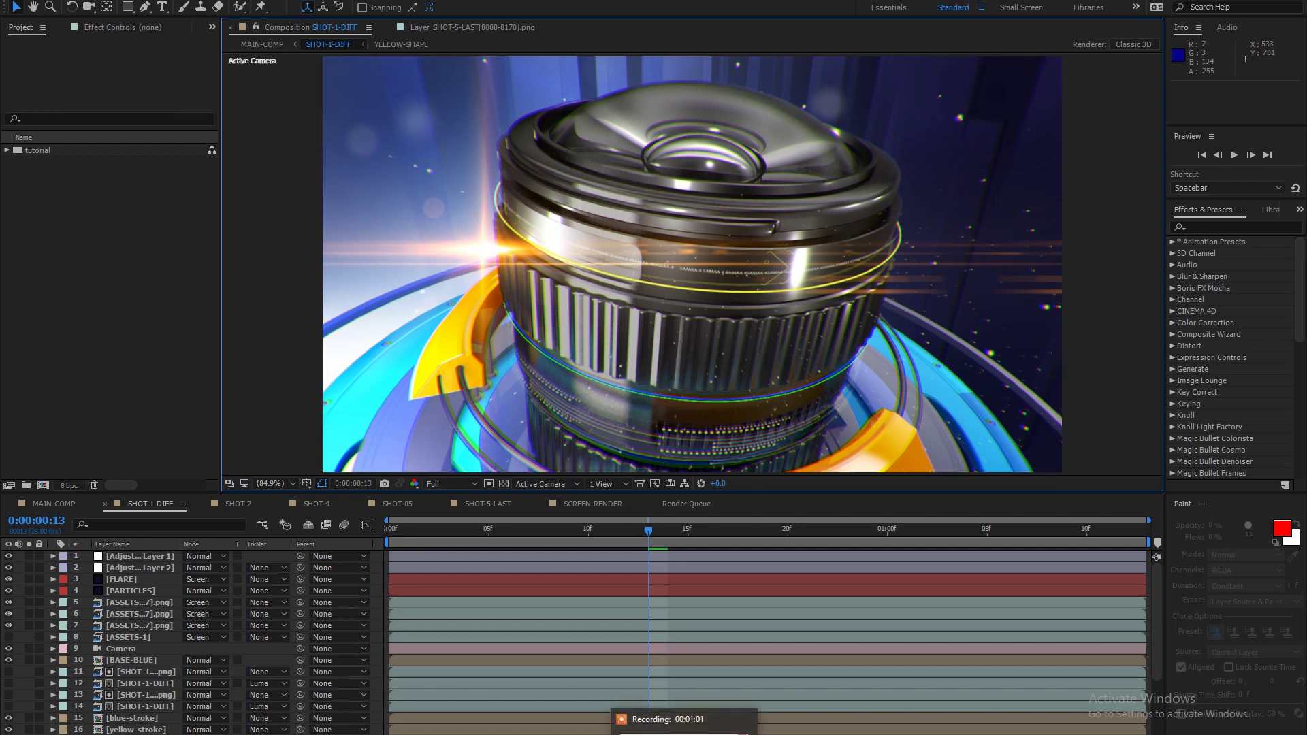
click(528, 432)
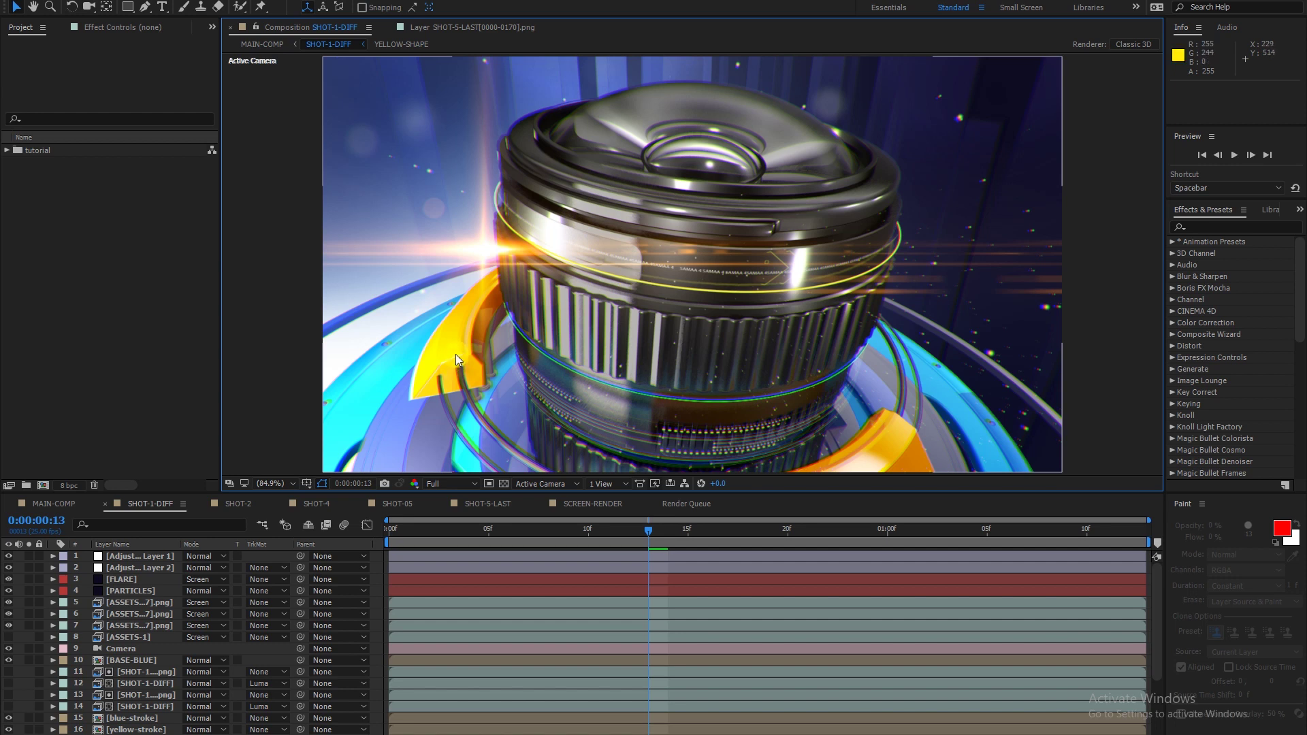
click(302, 573)
click(322, 224)
click(442, 62)
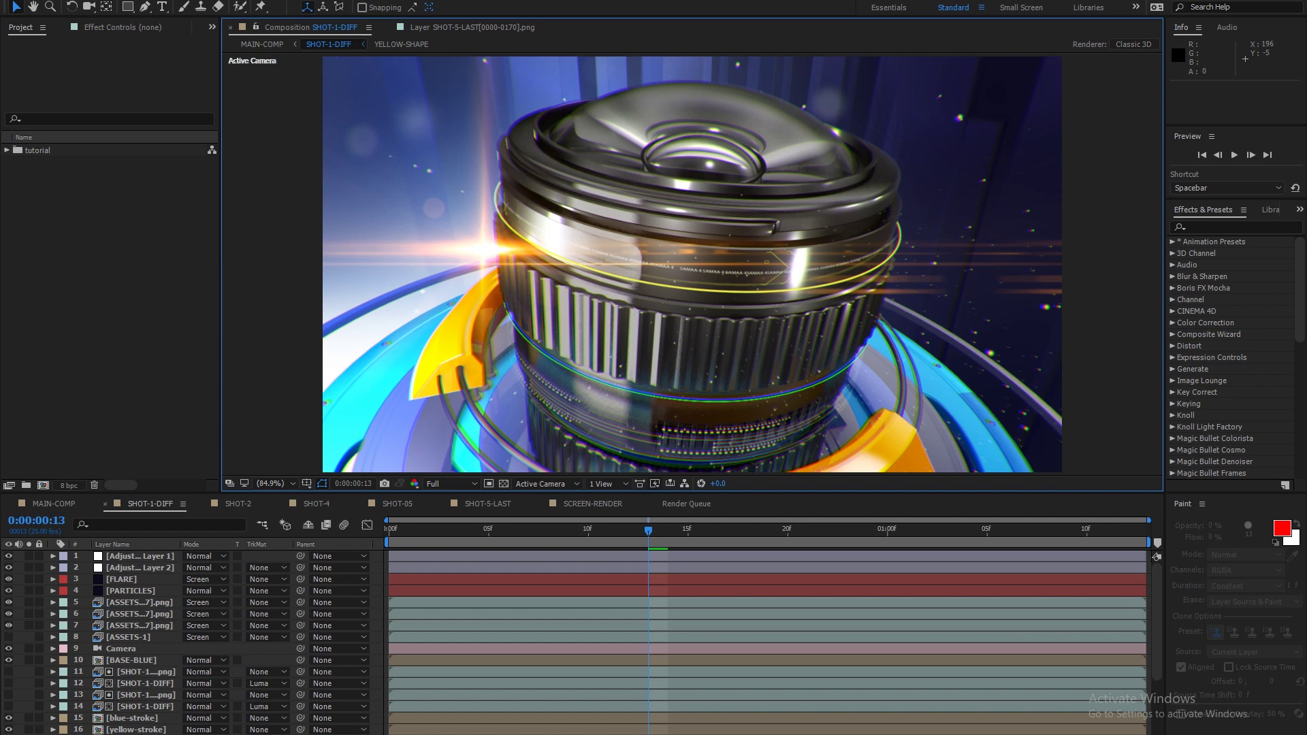
click(619, 194)
Solo the SHOT-1BG render on layer 23, preview it, then un-solo it at frame 2.
scroll(157, 644, down, 3)
click(124, 716)
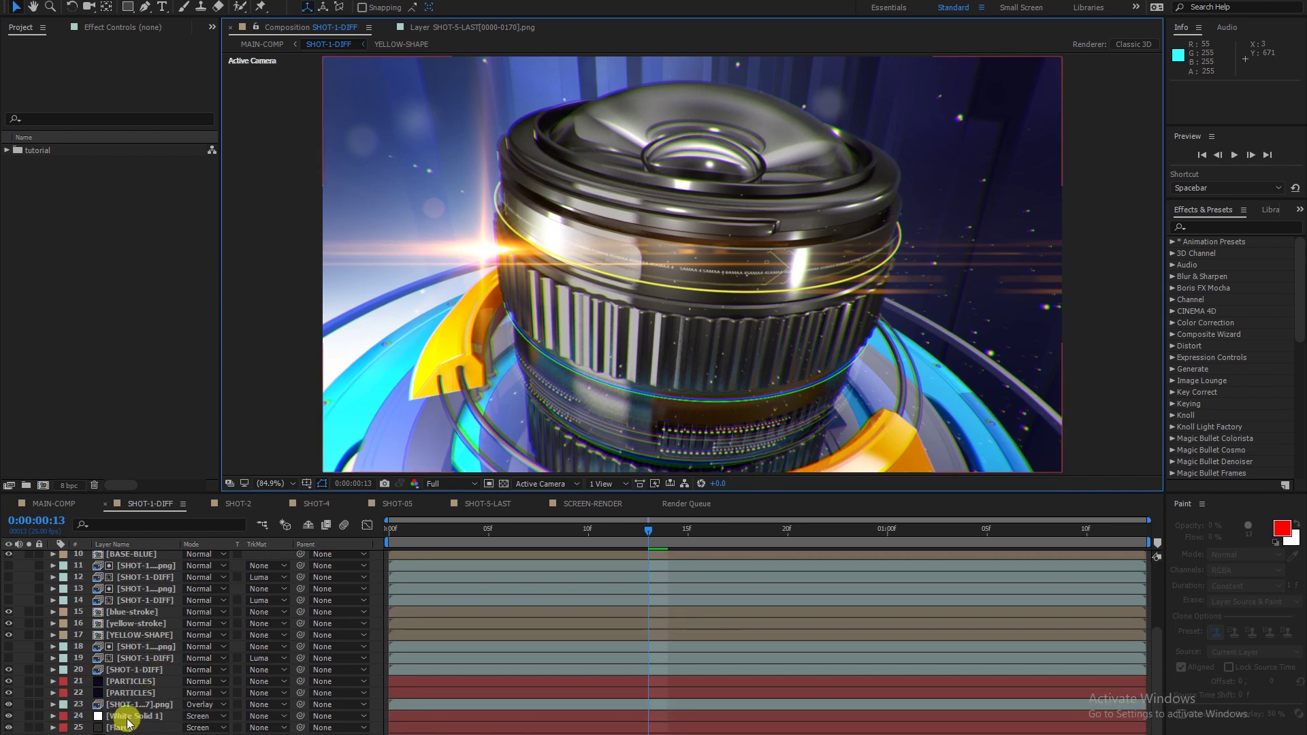
click(129, 705)
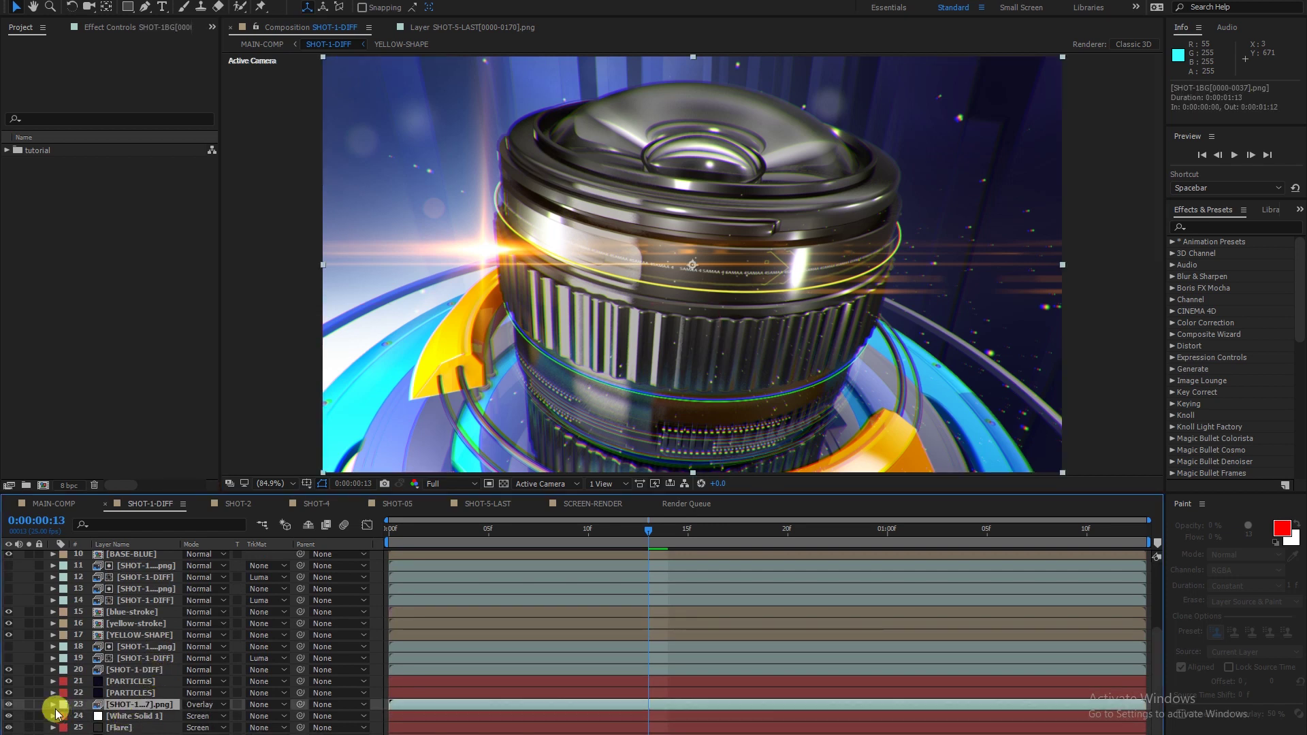
click(30, 705)
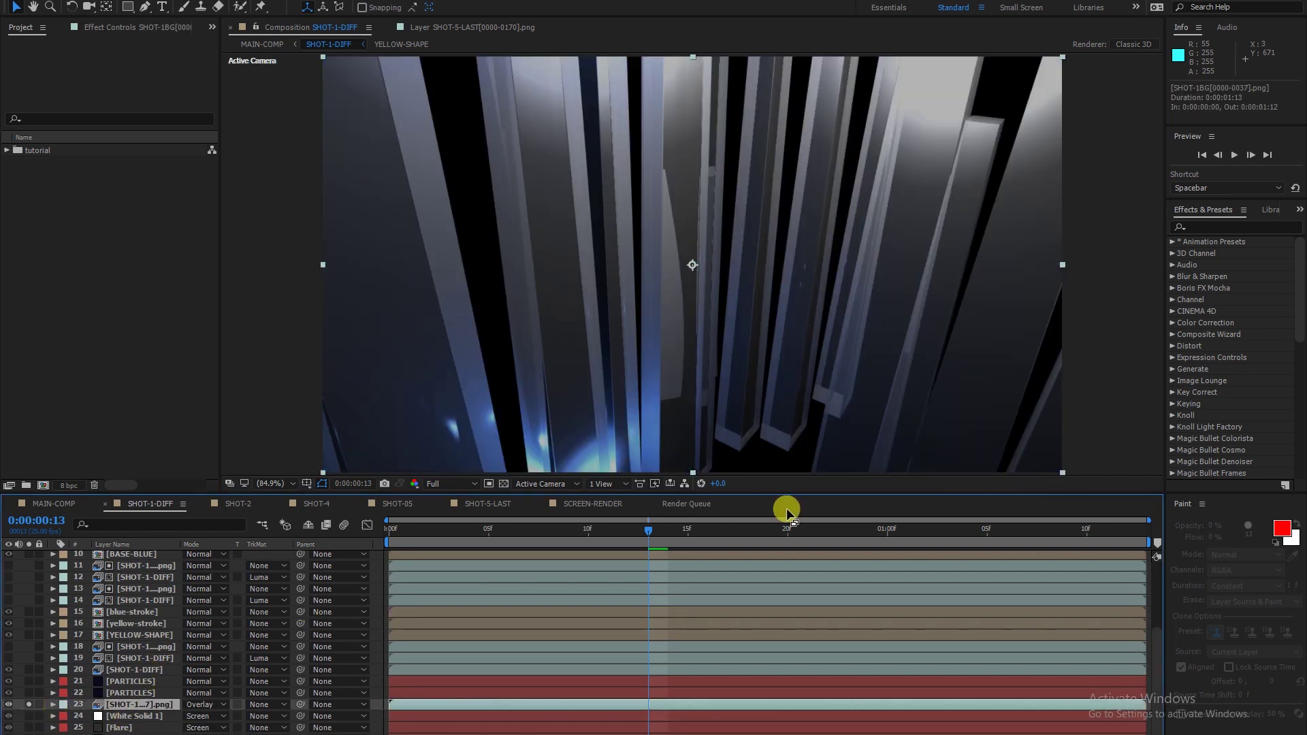
mouse_move(677, 533)
mouse_down()
mouse_move(1040, 550)
mouse_move(423, 563)
mouse_up()
click(30, 705)
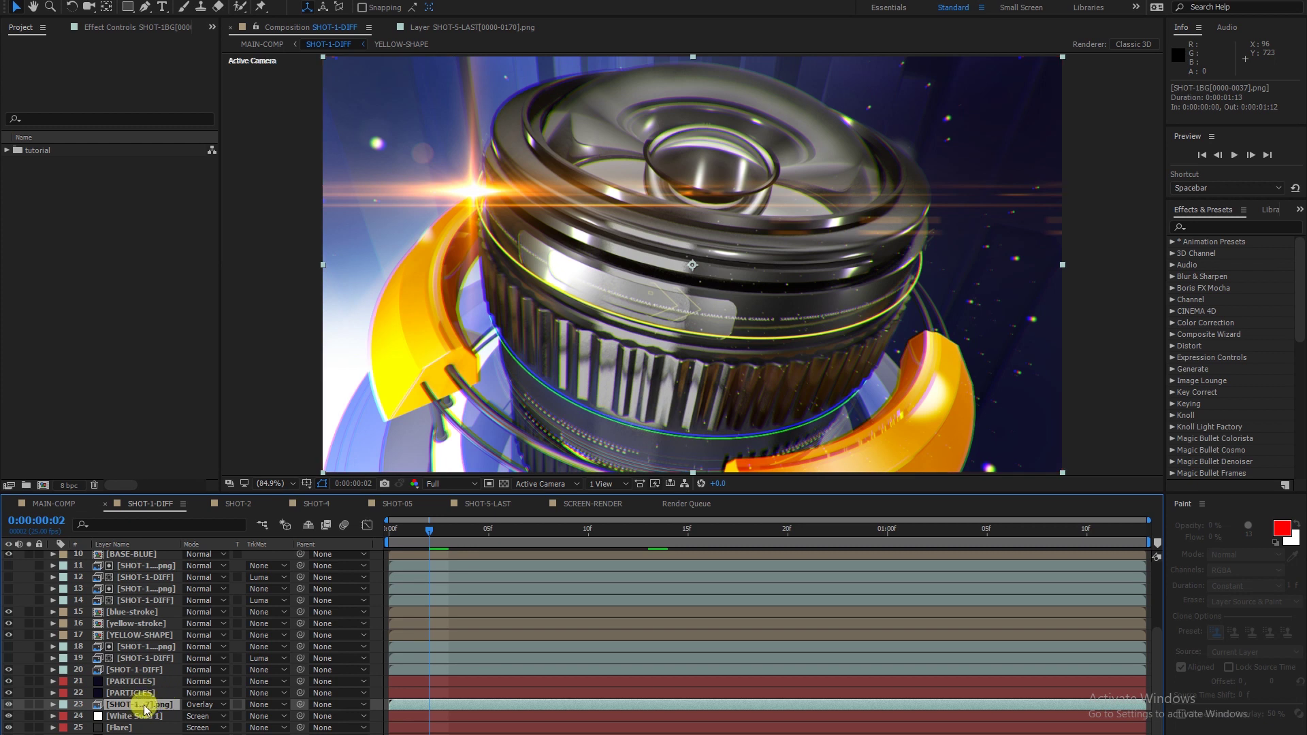
click(210, 709)
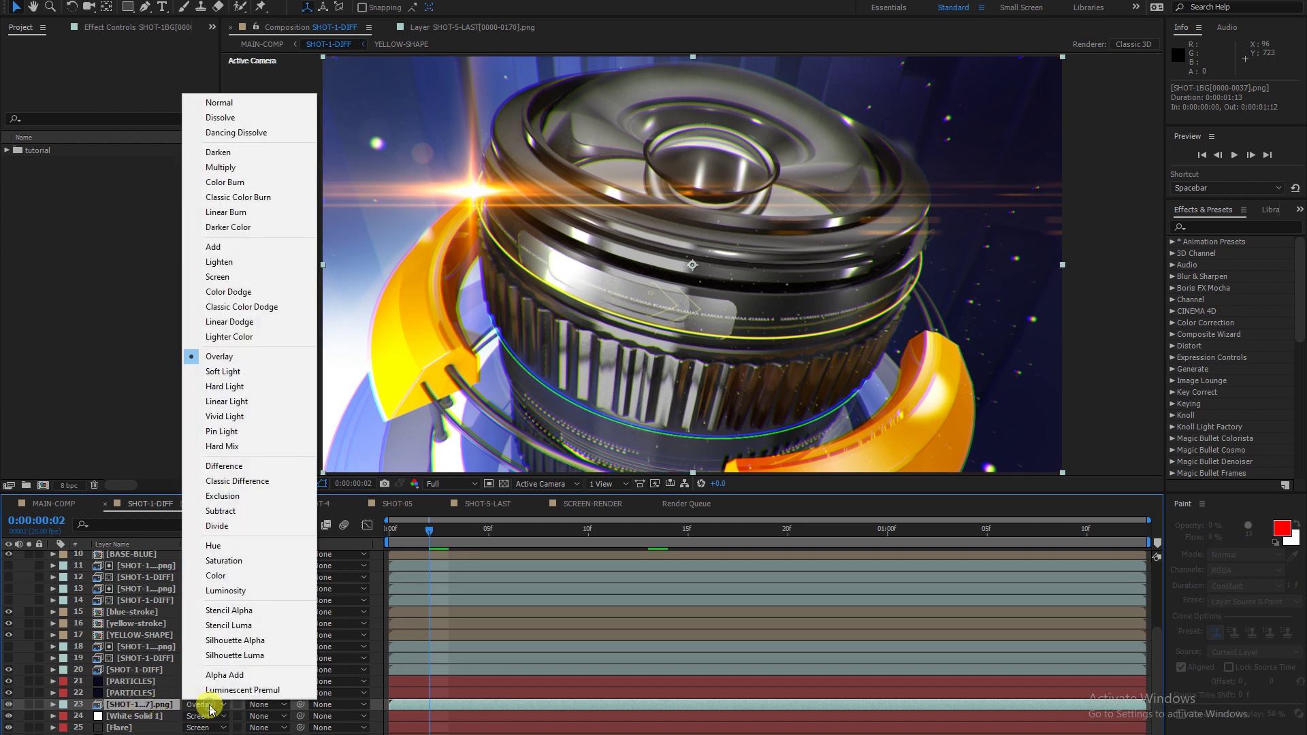
click(232, 108)
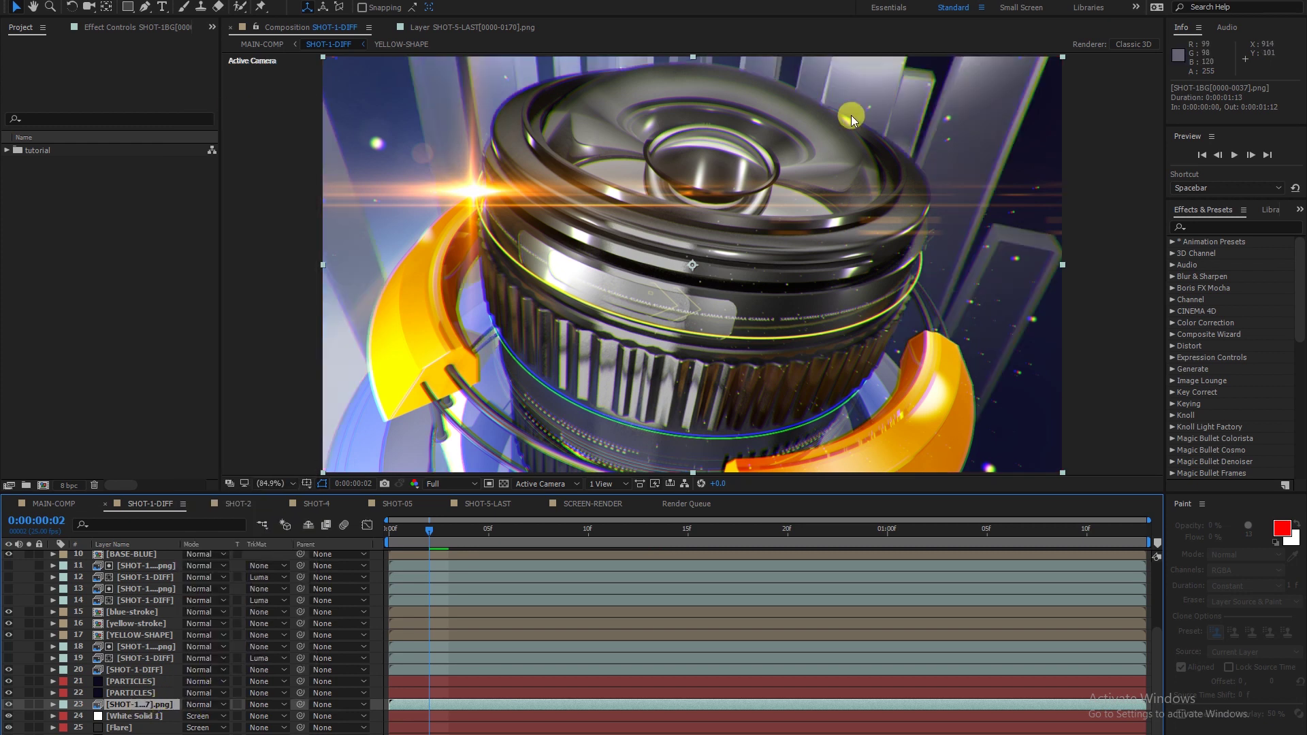
click(194, 706)
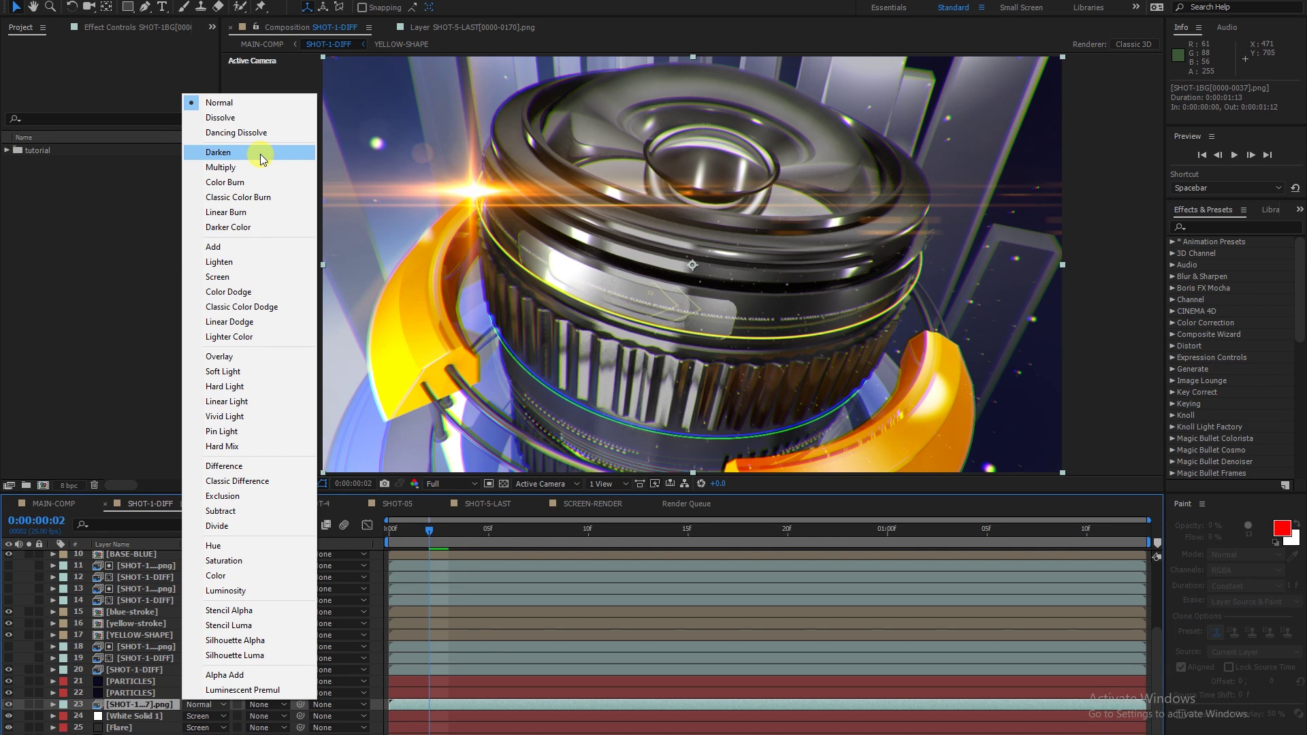
click(261, 152)
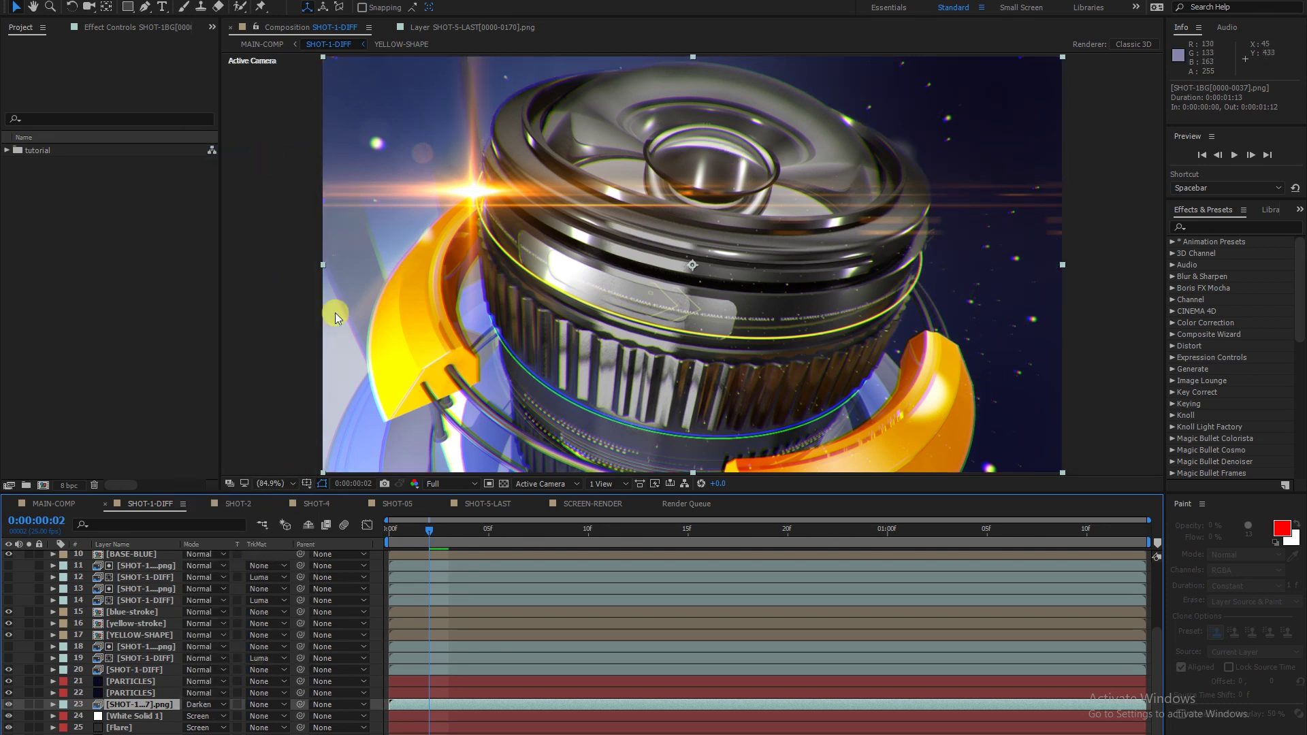
click(200, 705)
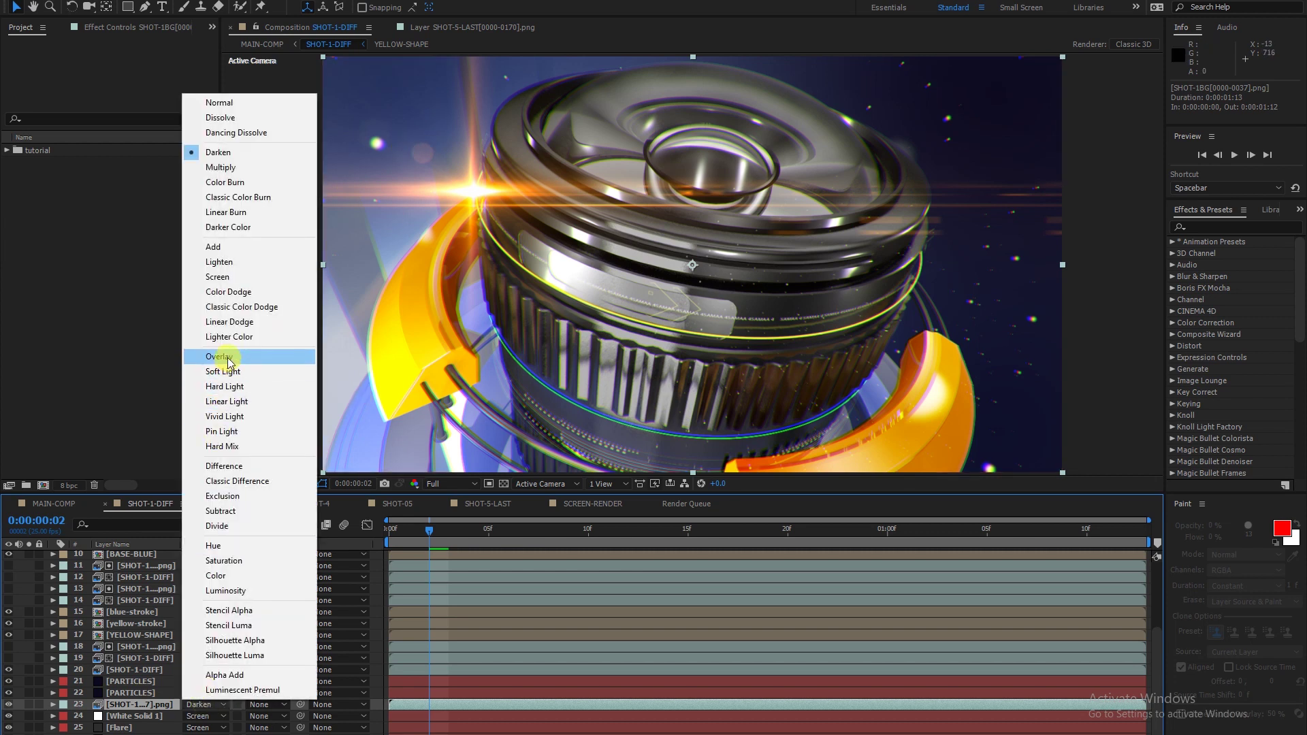
click(229, 358)
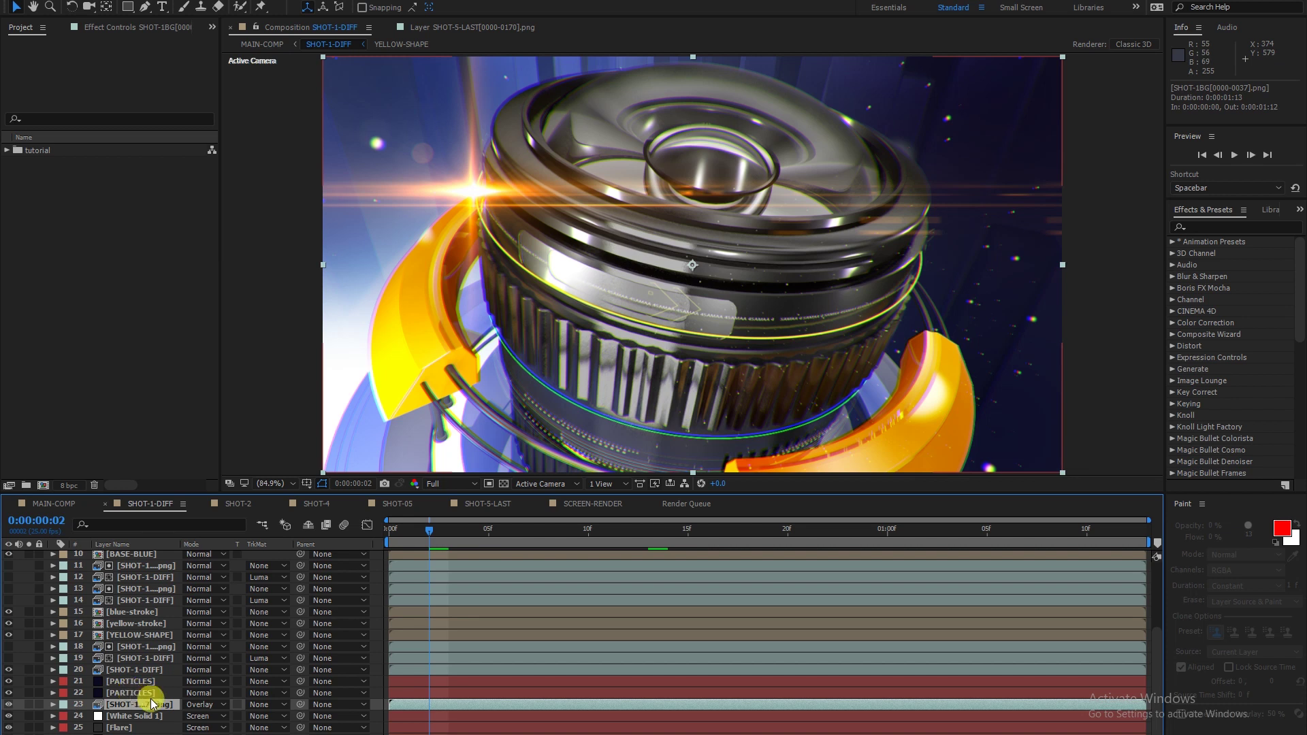
Solo the Flare layer, then add White Solid 1 and inspect its mask.
click(124, 716)
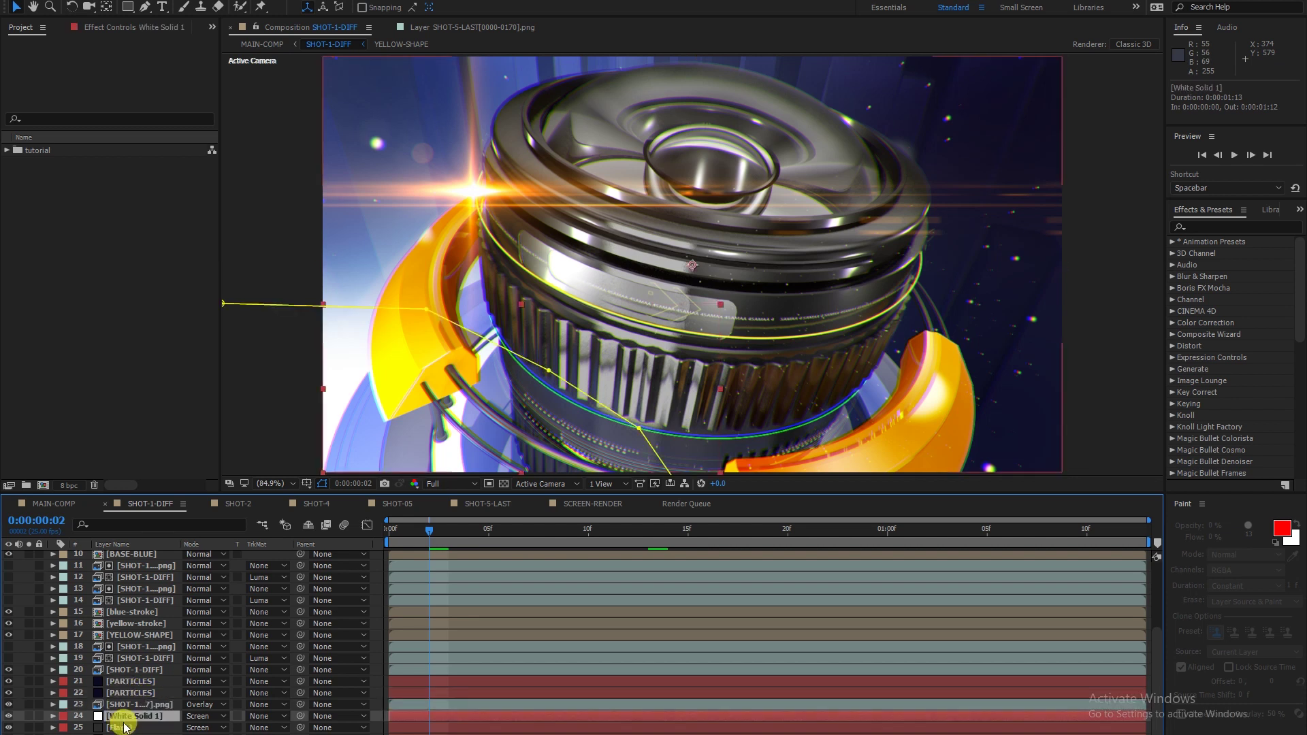
click(122, 727)
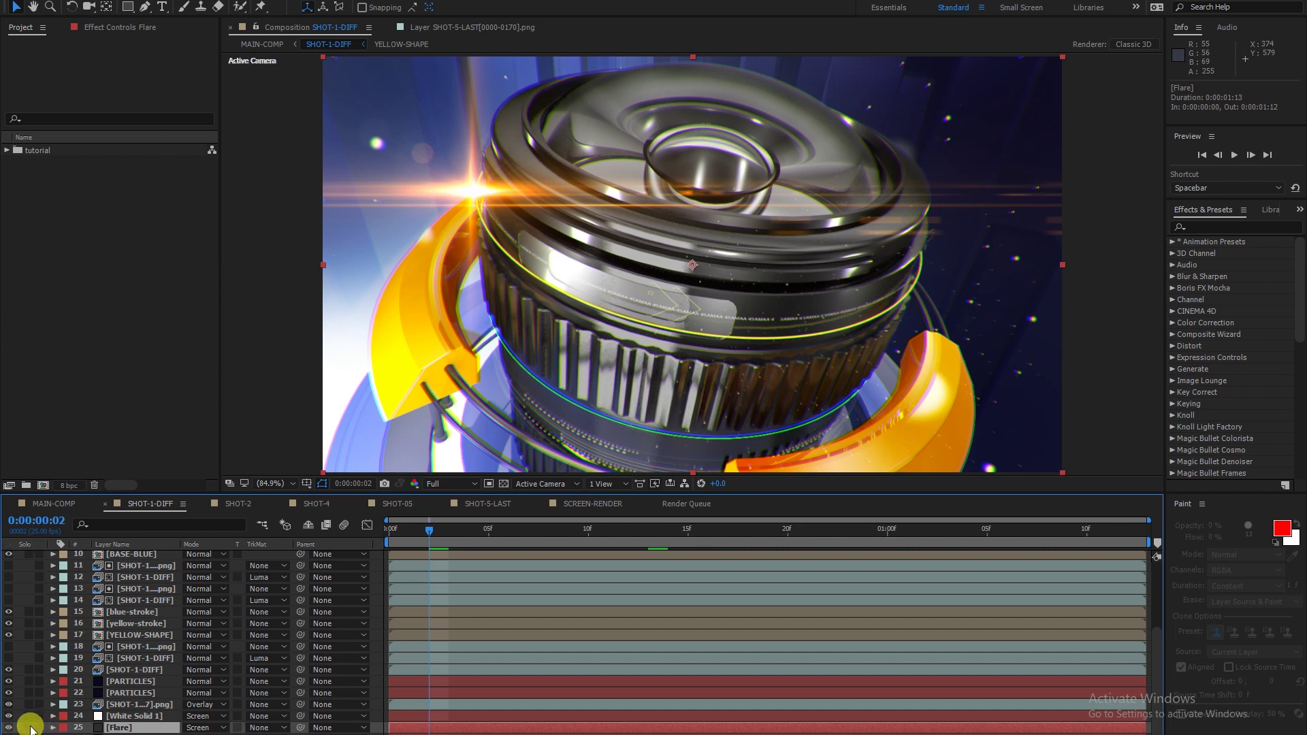
click(29, 728)
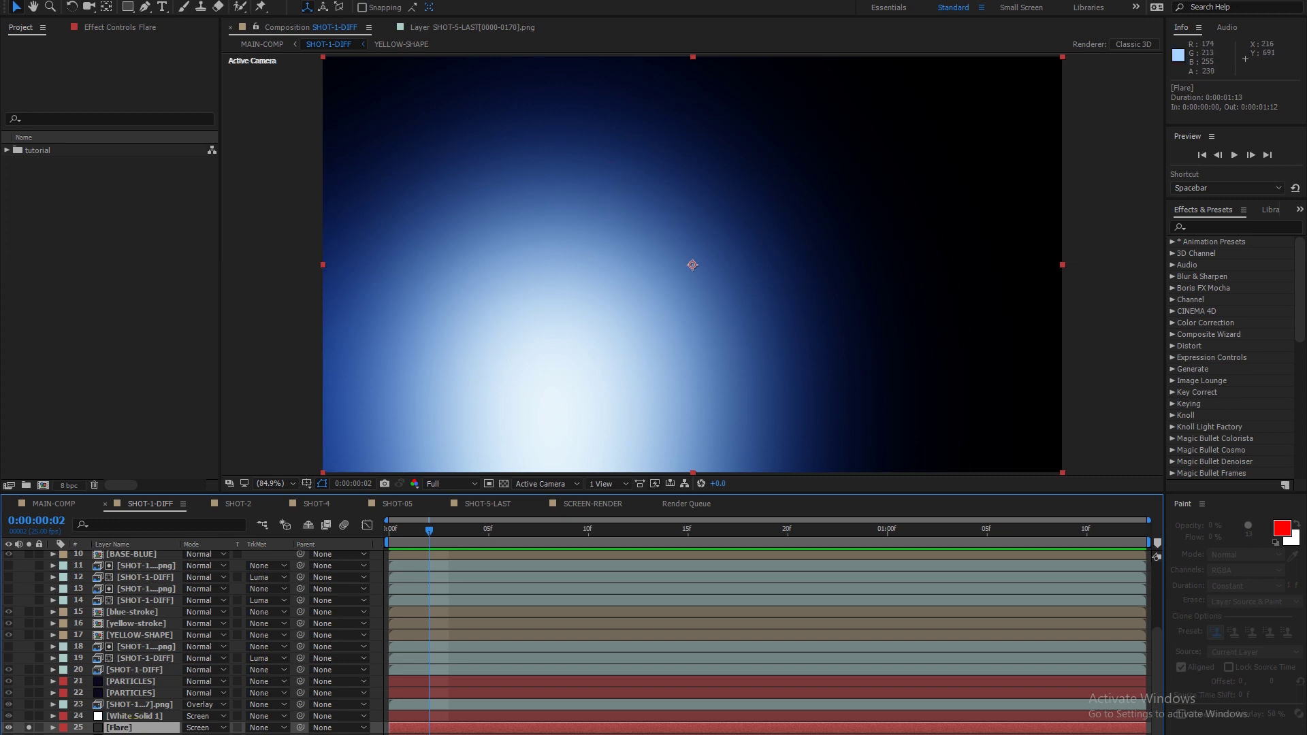
click(29, 717)
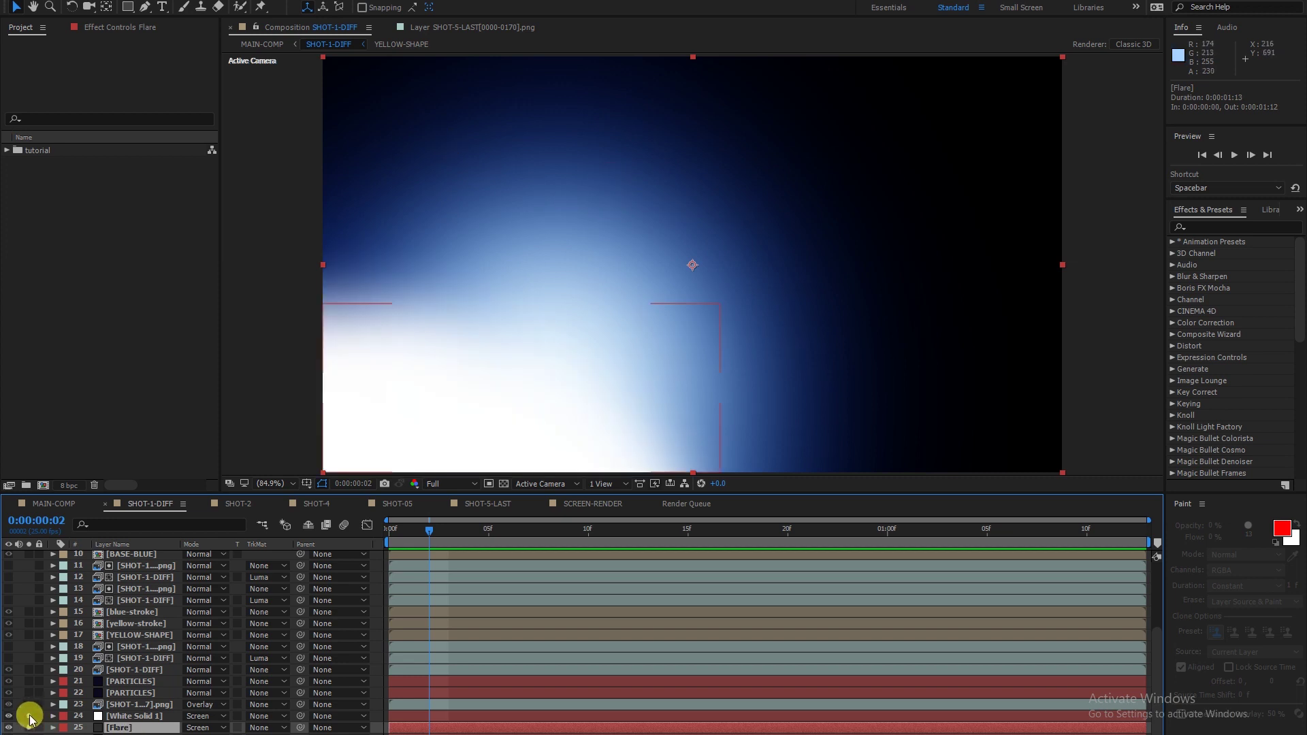
click(137, 717)
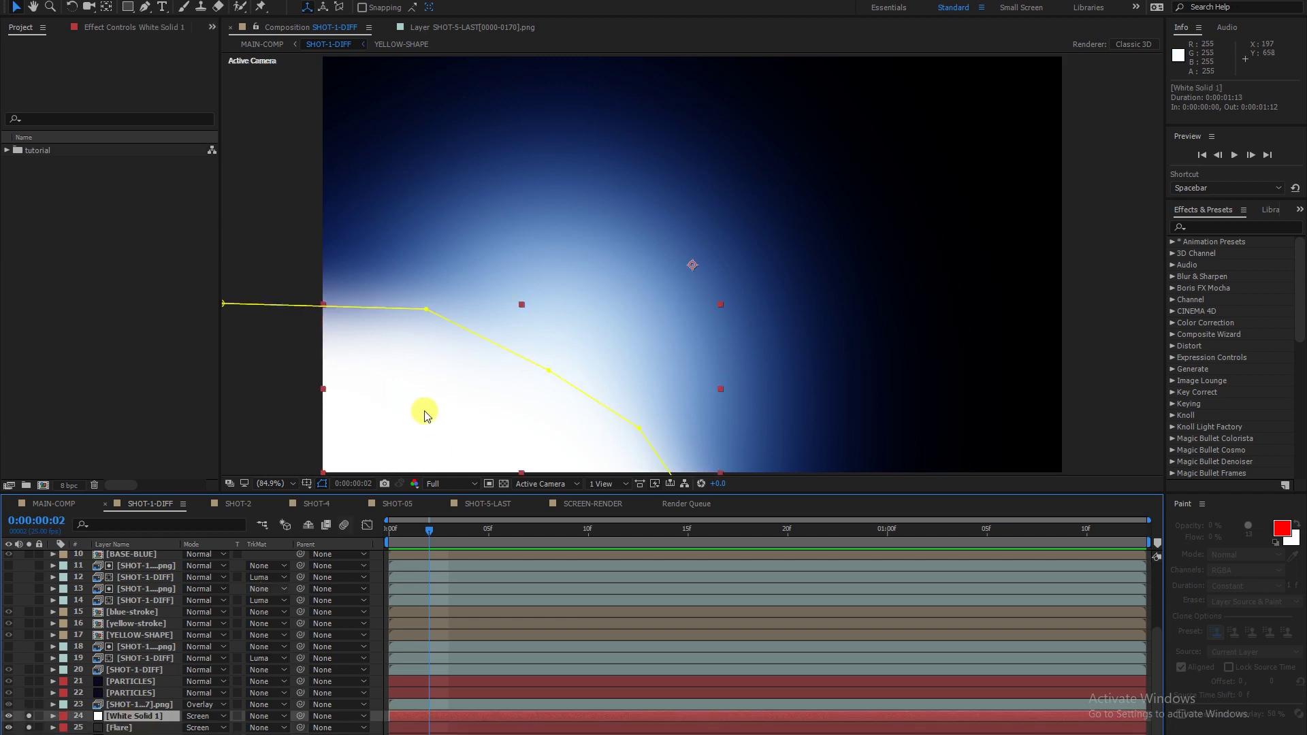
Add SHOT-1BG, both PARTICLES layers and the SHOT-1-DIFF lens render to the solo set.
click(29, 704)
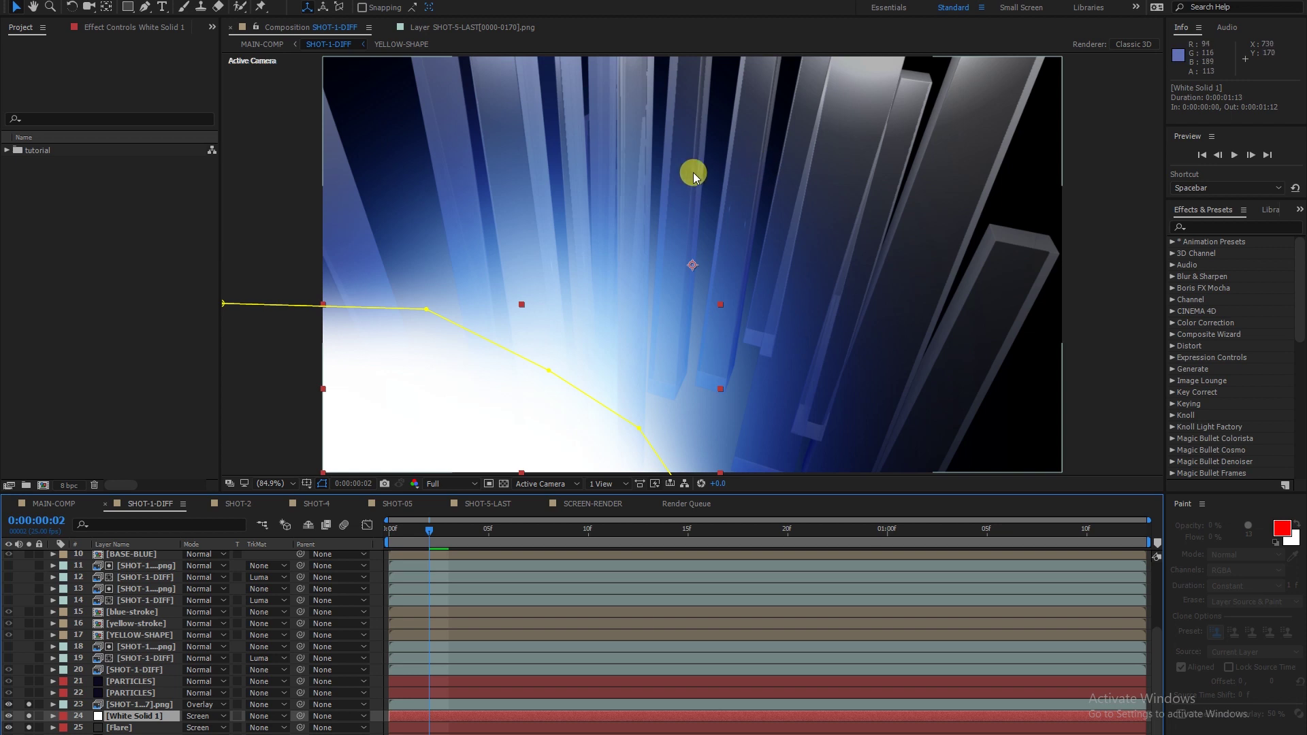
click(29, 694)
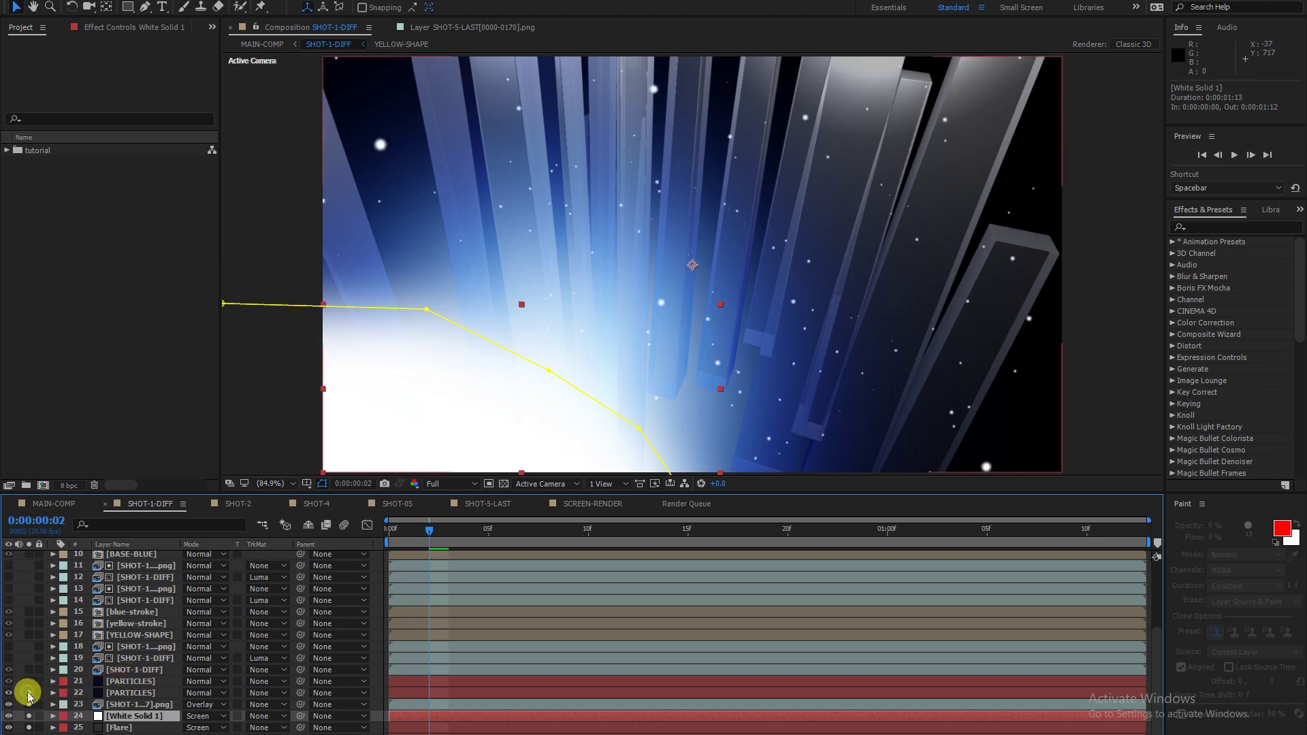
click(124, 693)
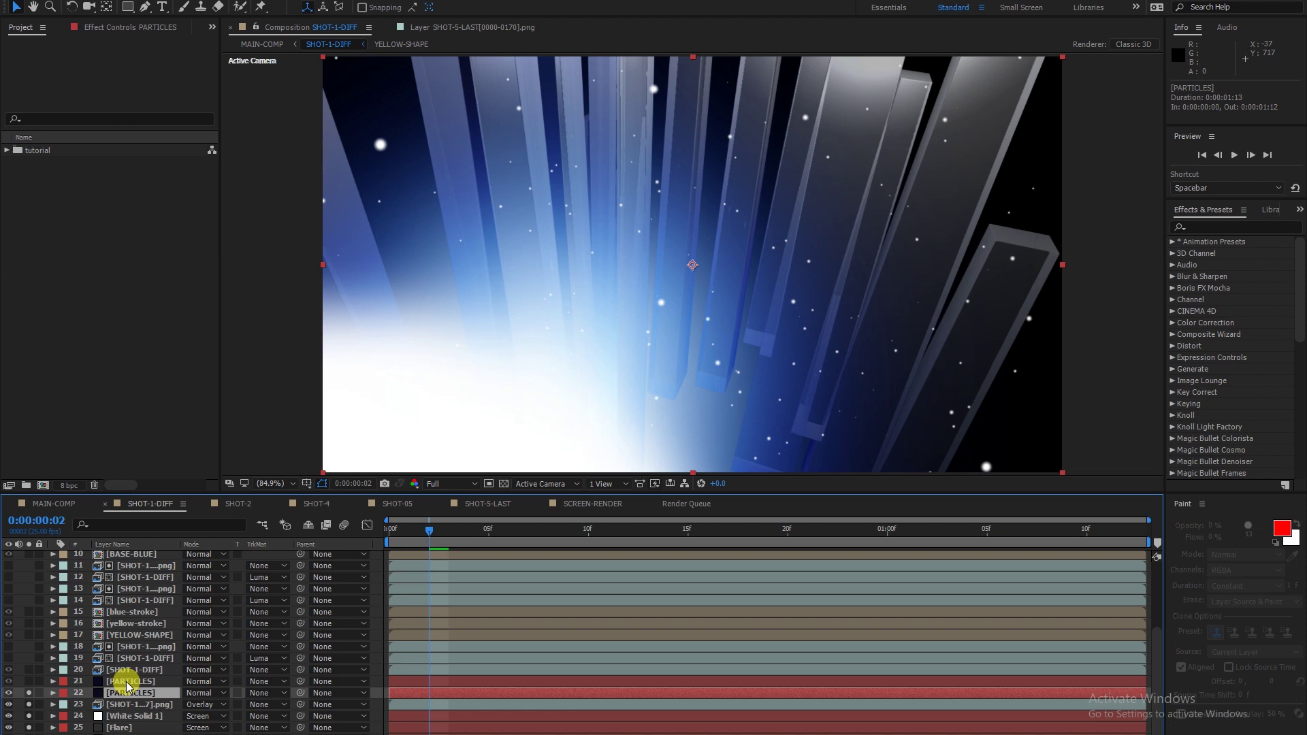
click(28, 682)
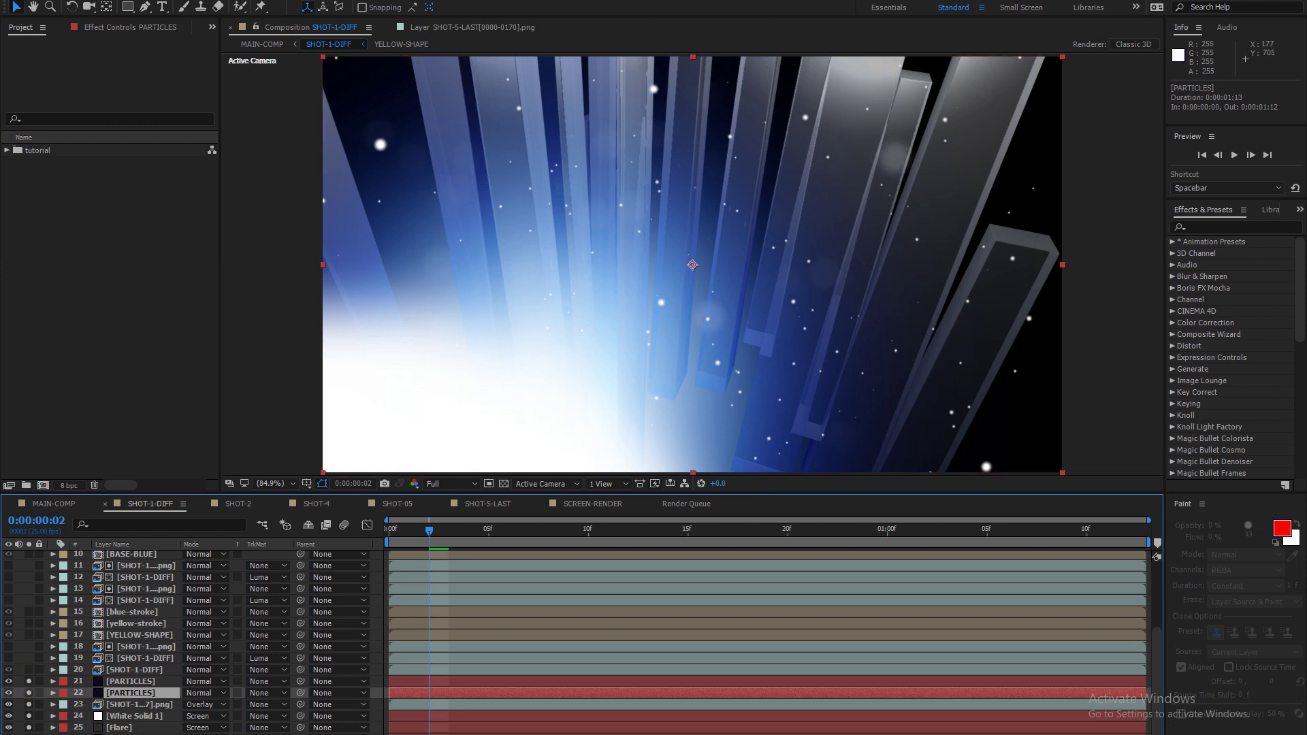
click(29, 670)
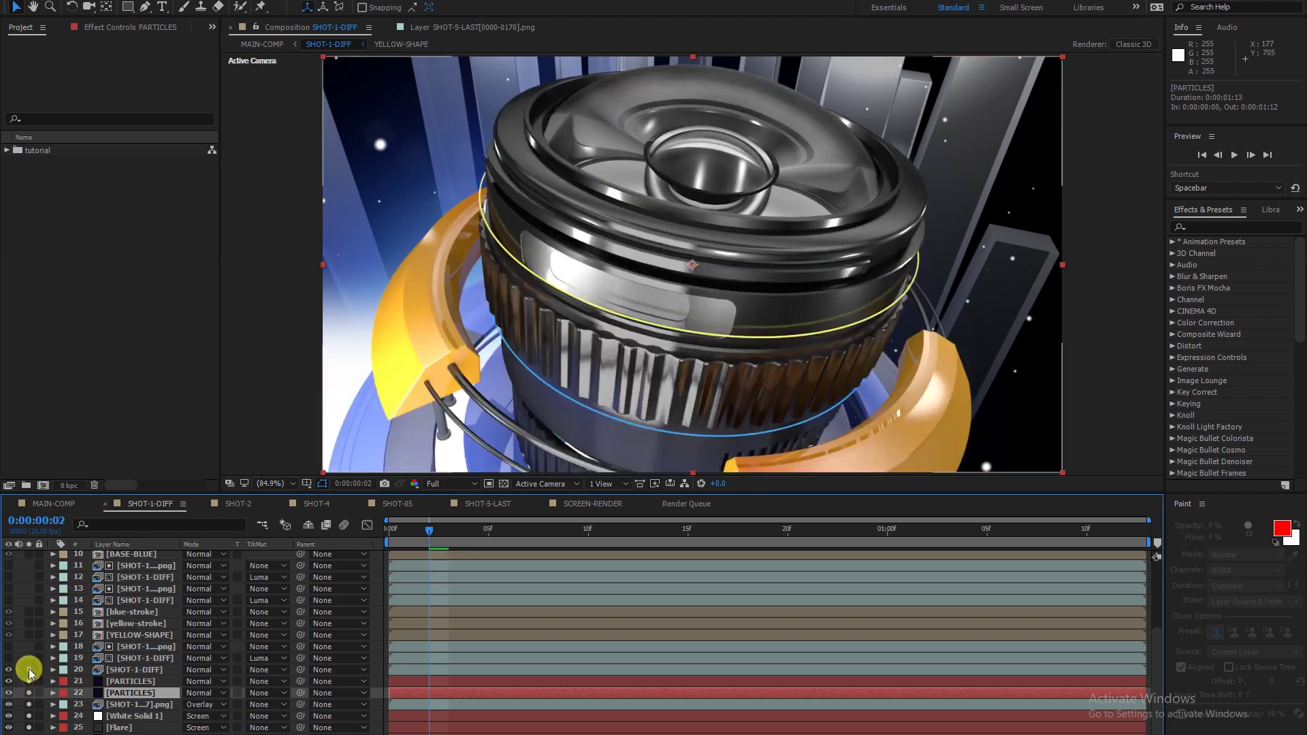
click(29, 670)
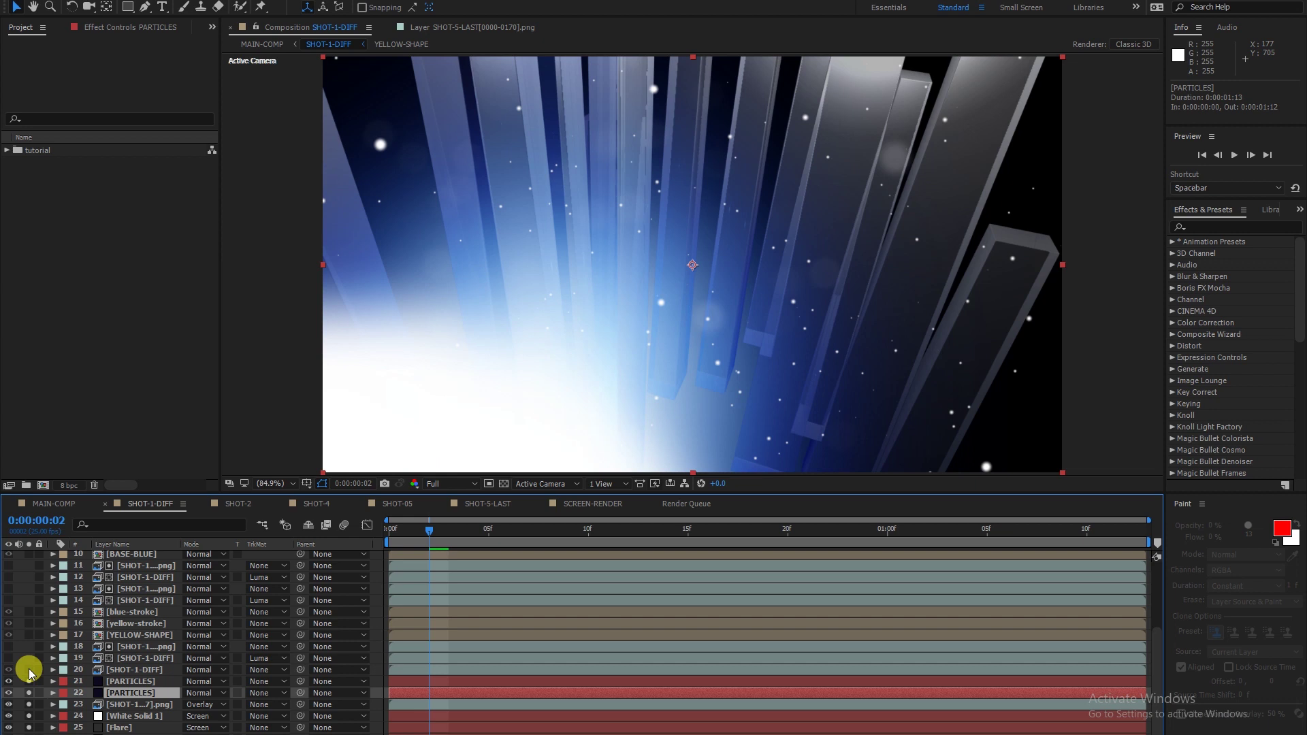
click(30, 672)
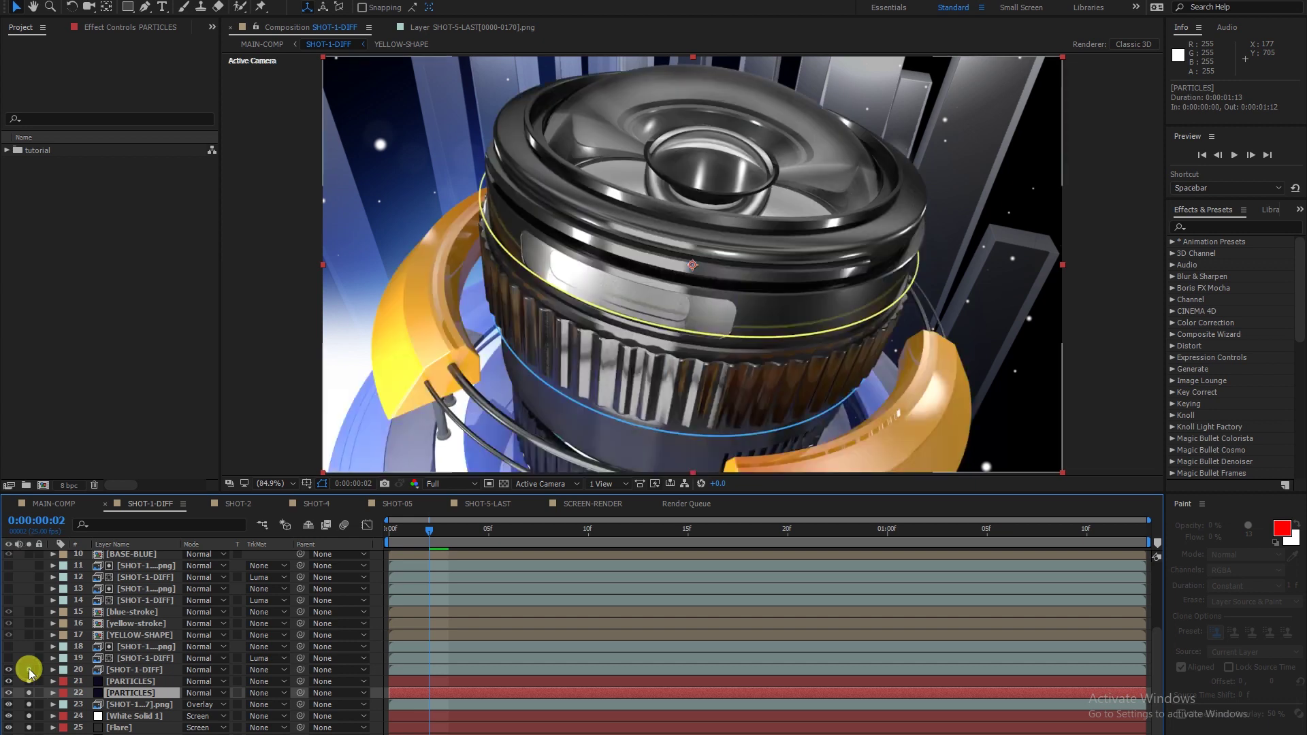
click(129, 671)
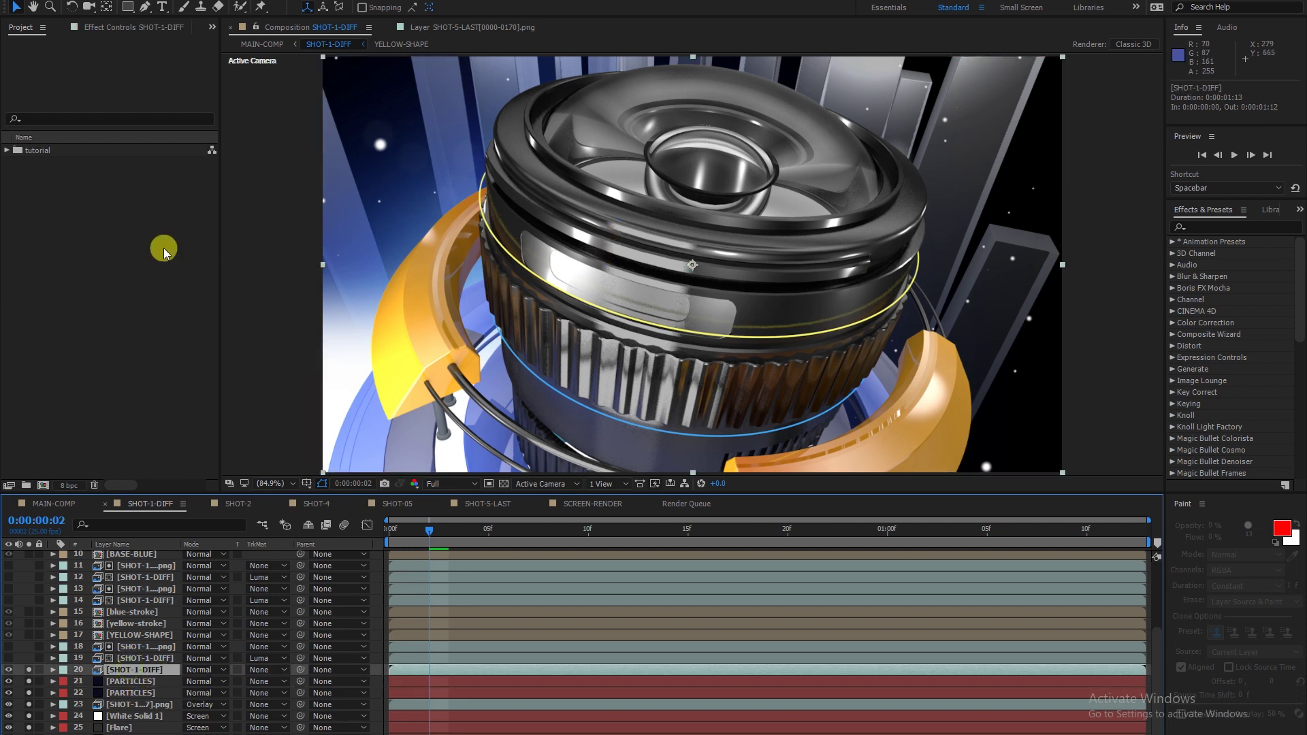
click(102, 22)
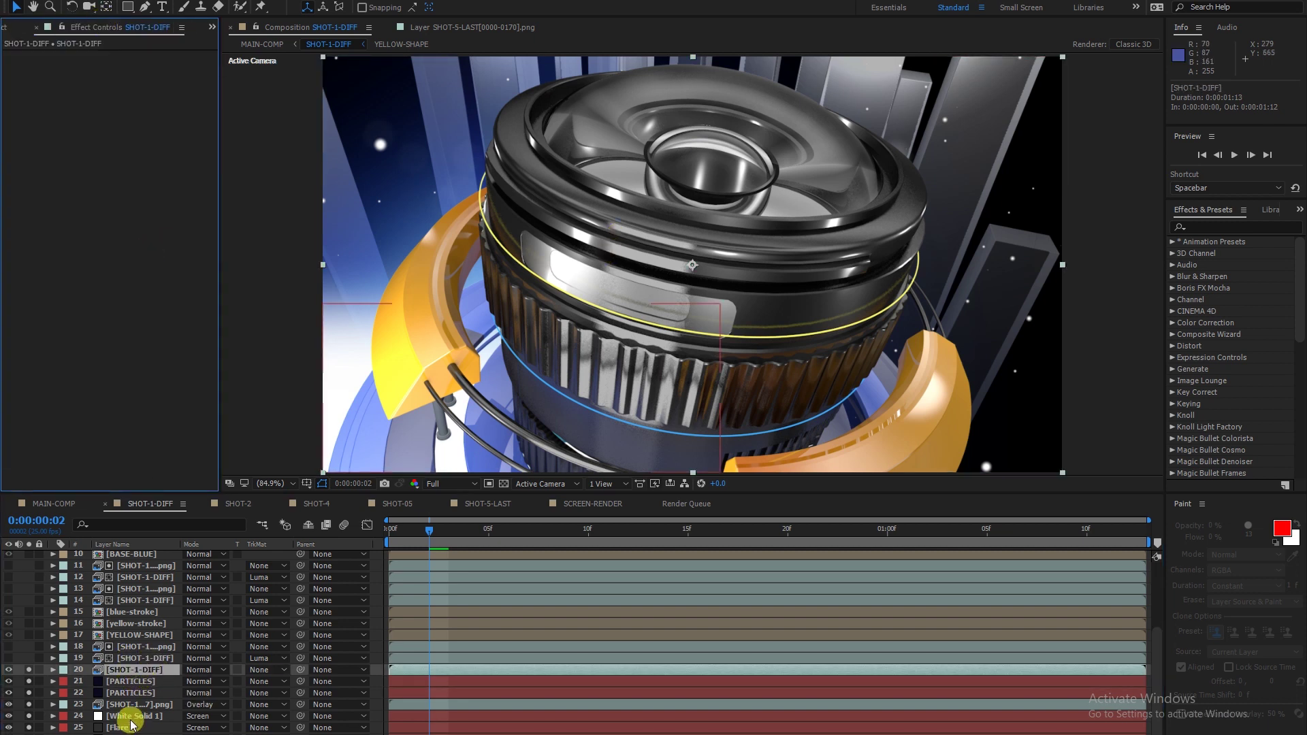
click(121, 673)
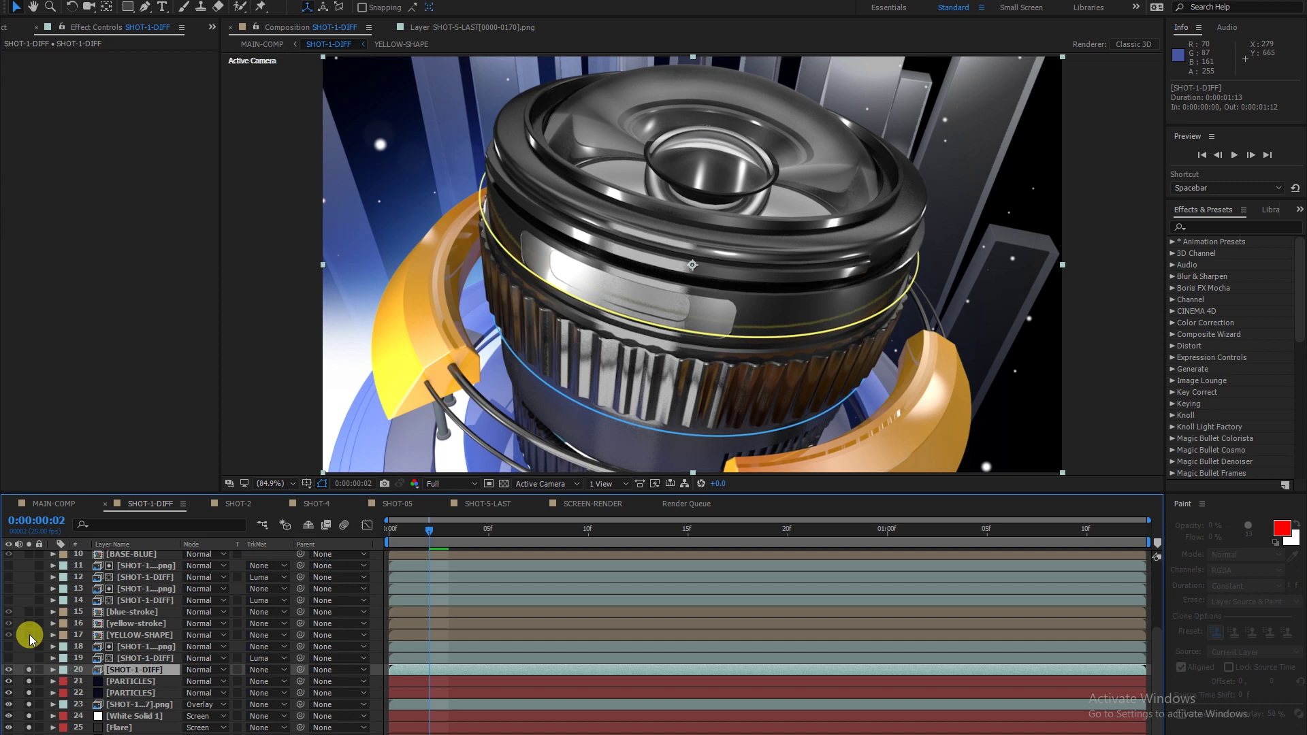
click(140, 635)
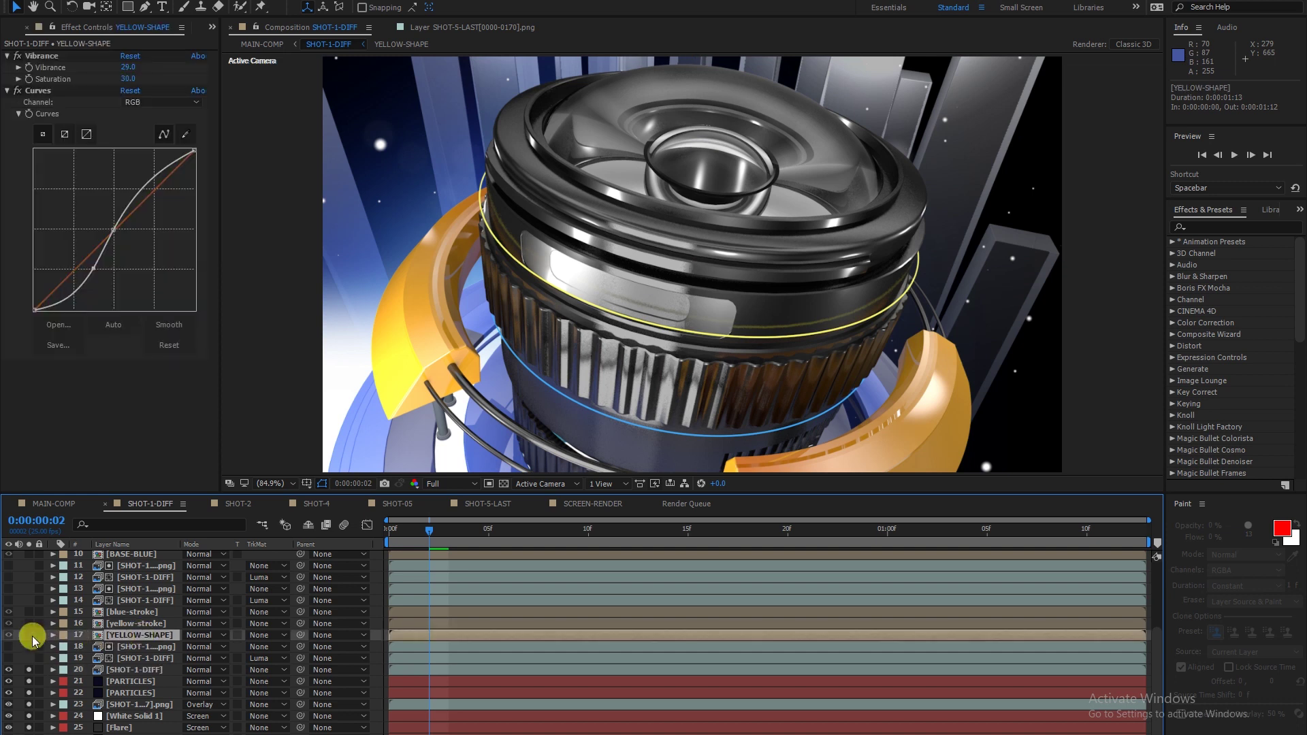
click(29, 634)
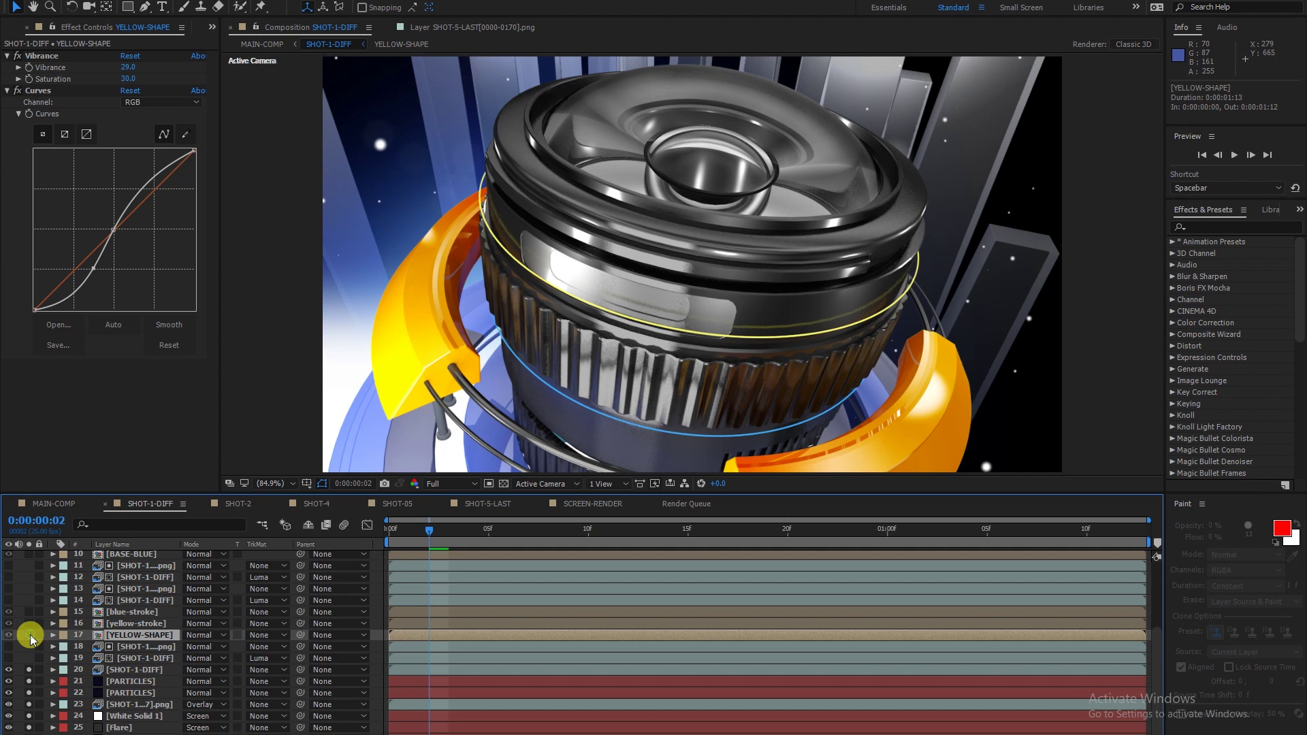
click(30, 634)
click(30, 635)
click(30, 634)
click(28, 635)
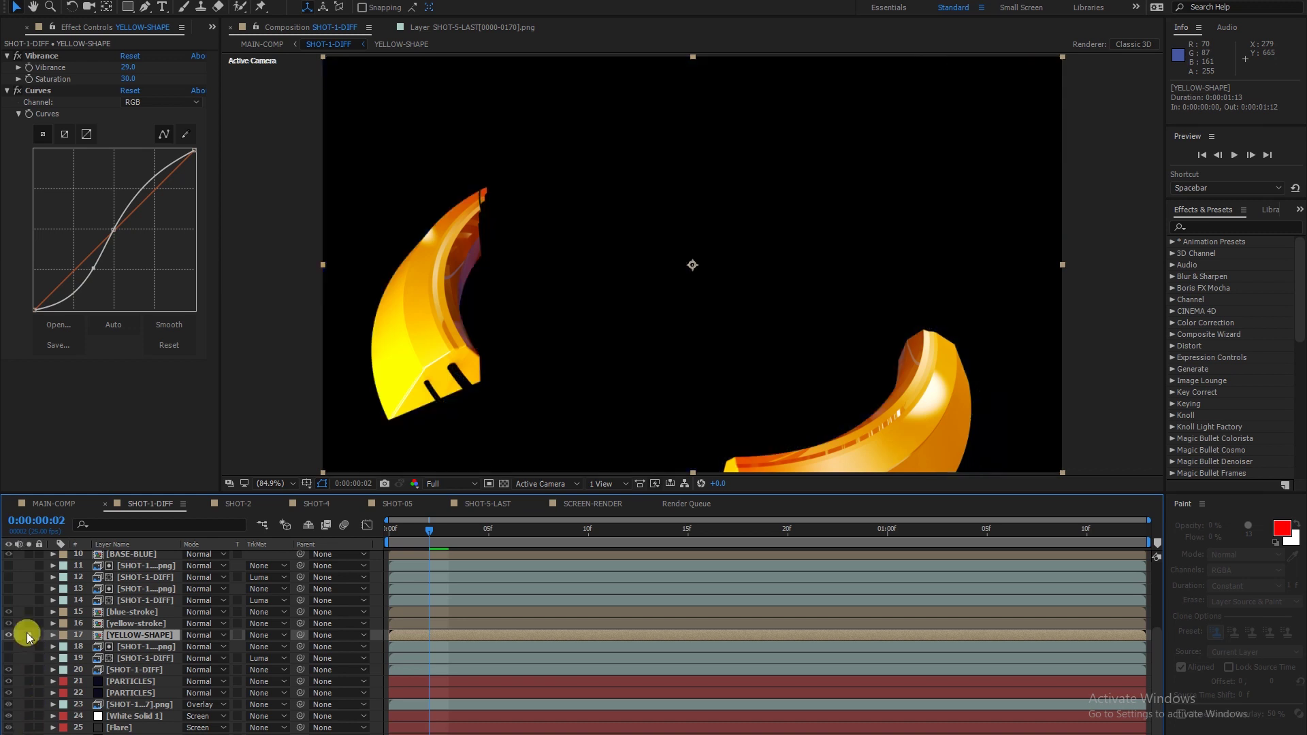
click(28, 635)
click(28, 635)
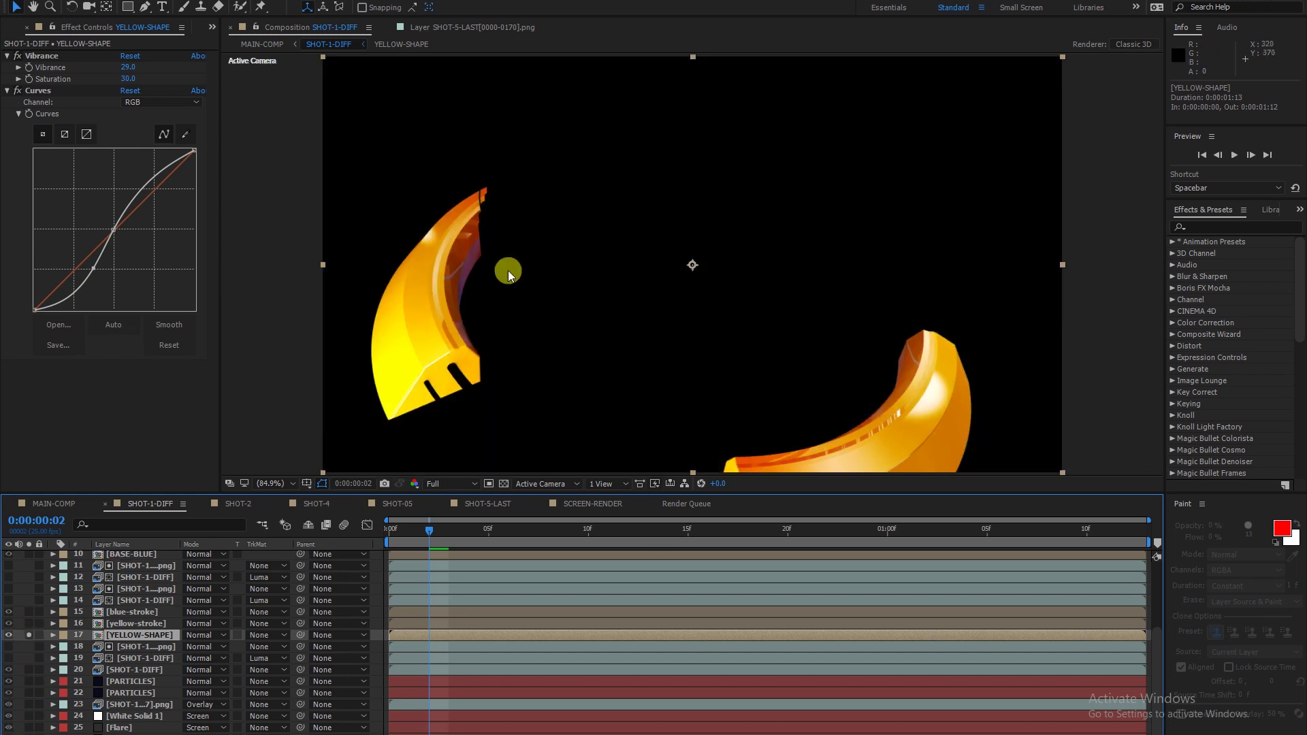
click(19, 94)
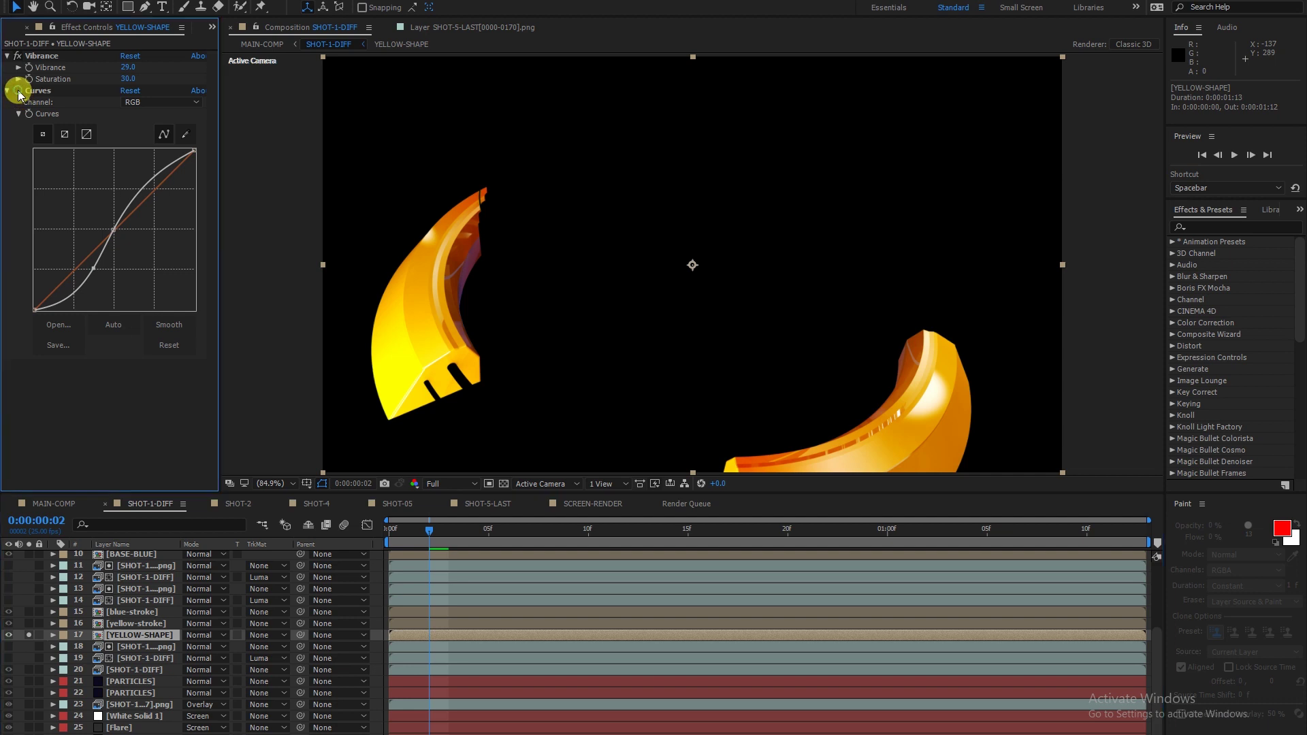
click(19, 91)
click(19, 91)
click(19, 91)
click(19, 91)
click(18, 92)
click(18, 92)
click(18, 91)
click(18, 91)
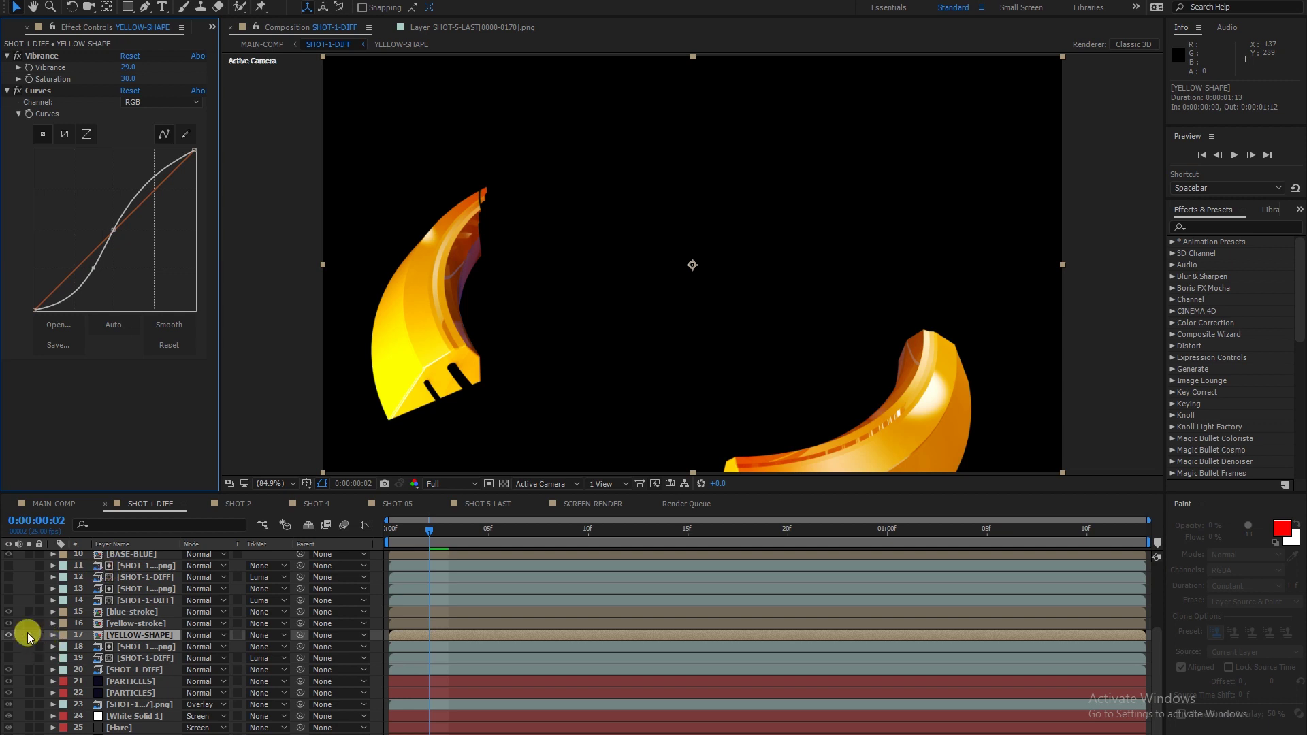
click(17, 56)
click(17, 57)
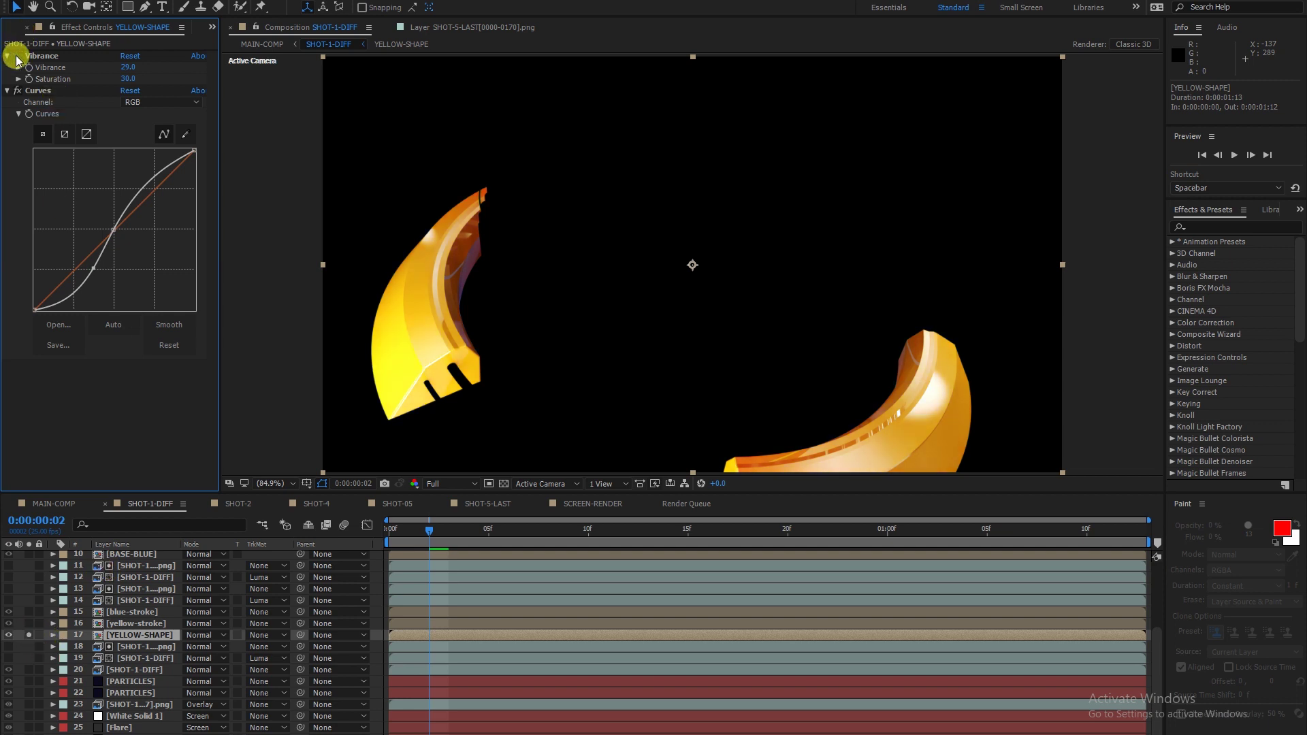
click(17, 57)
click(18, 92)
click(18, 92)
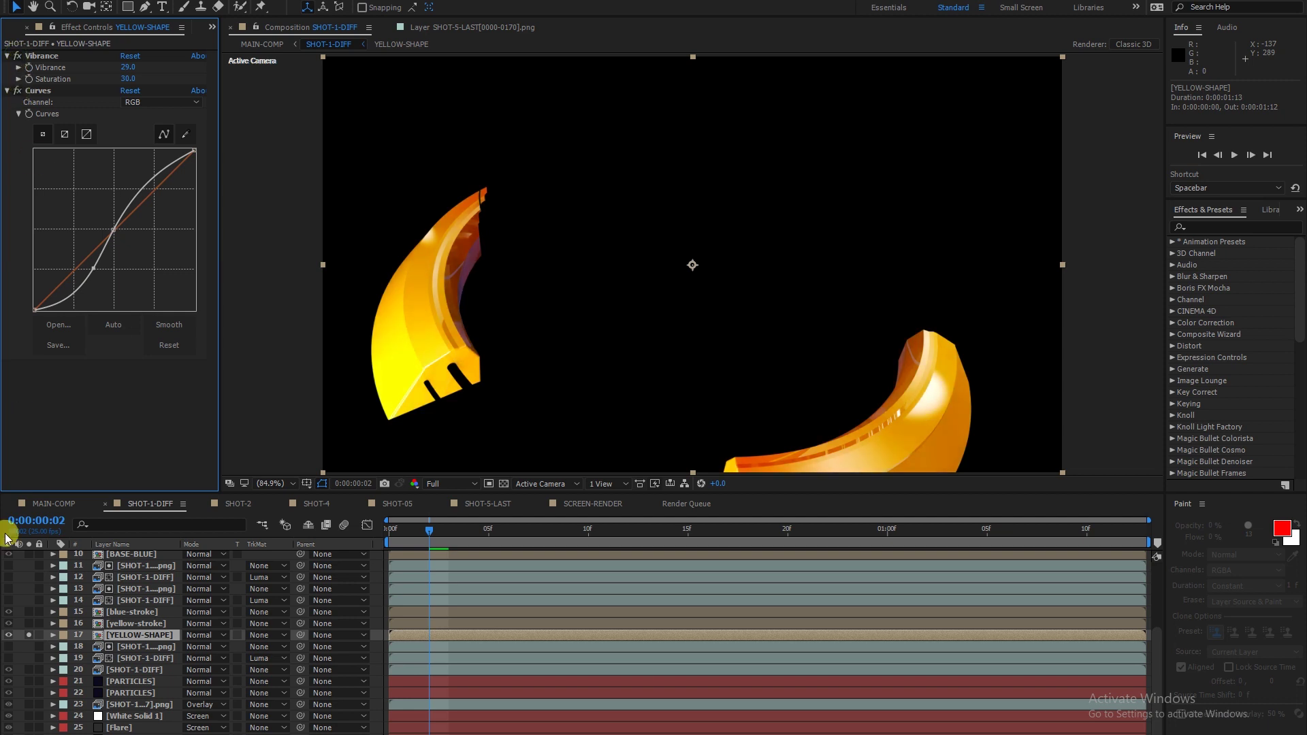
drag(28, 670, 29, 728)
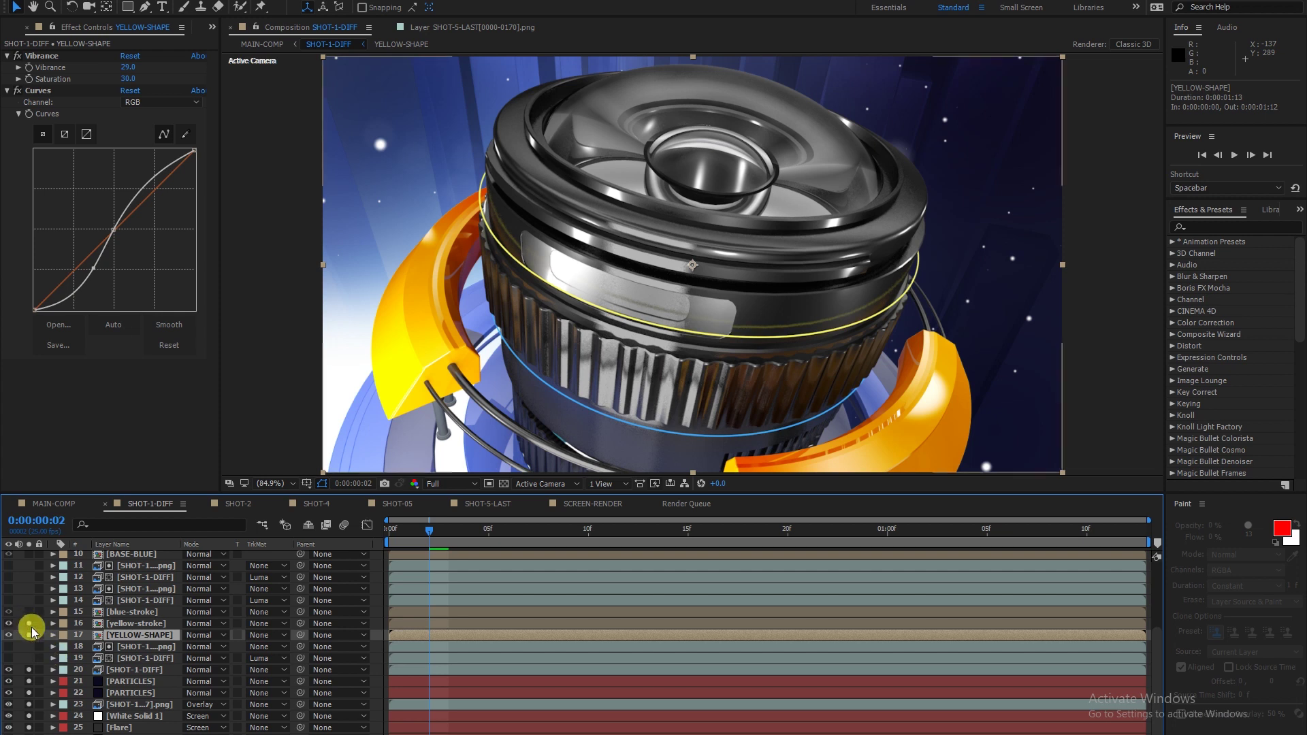
Inspect the stroke glows and solo the stroke, BASE-BLUE and Camera layers.
scroll(37, 647, up, 1)
click(123, 659)
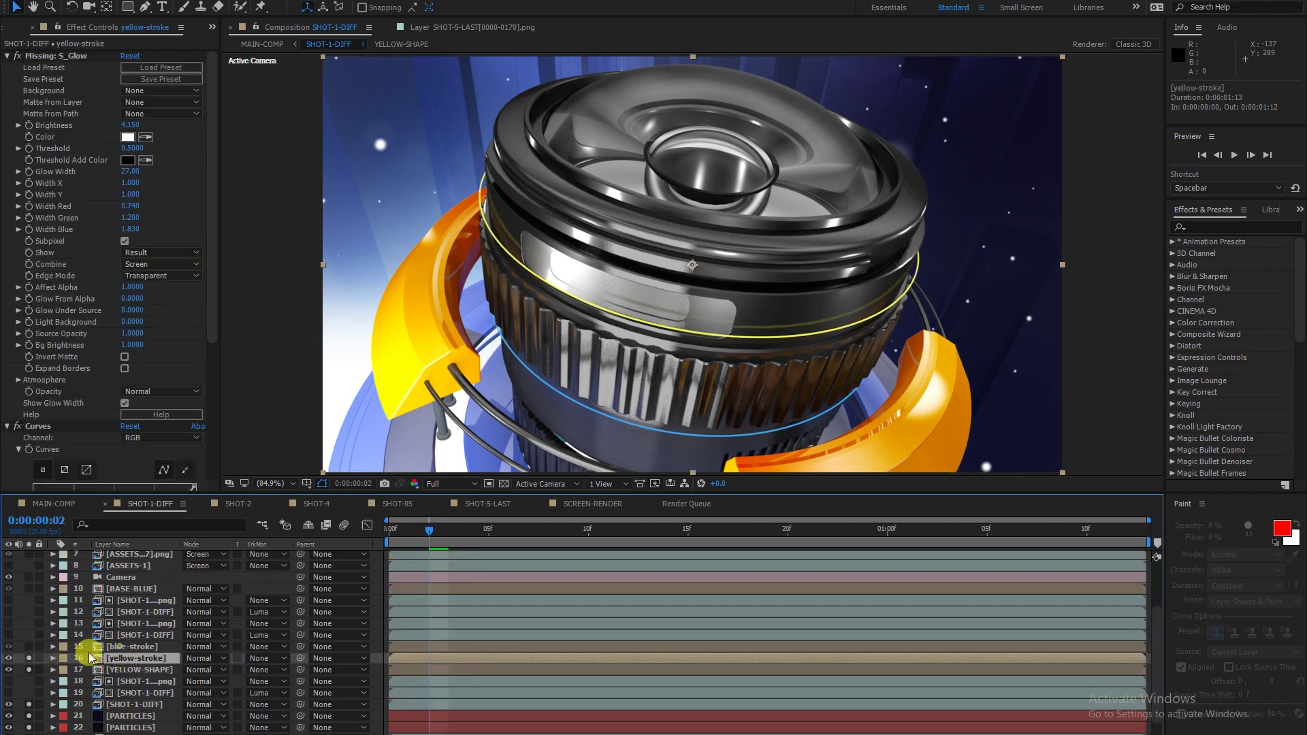
click(87, 647)
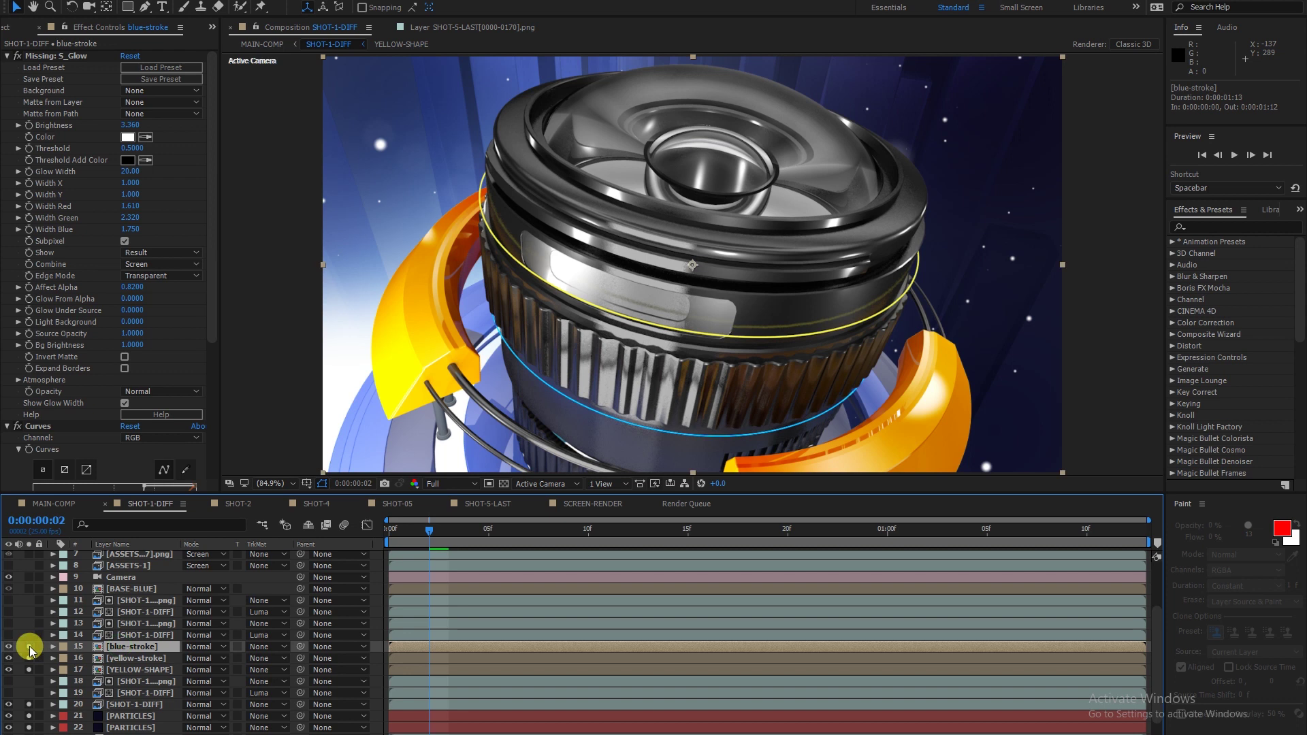
click(29, 647)
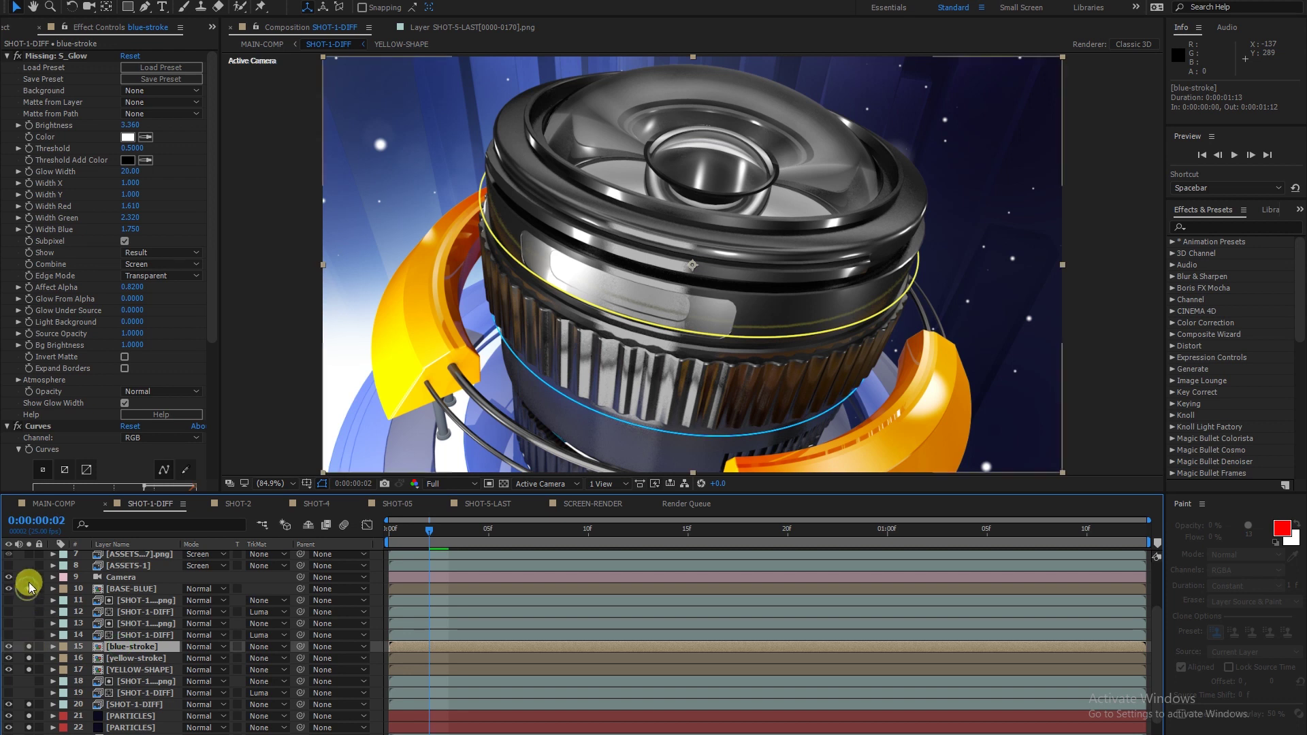
click(29, 589)
click(29, 577)
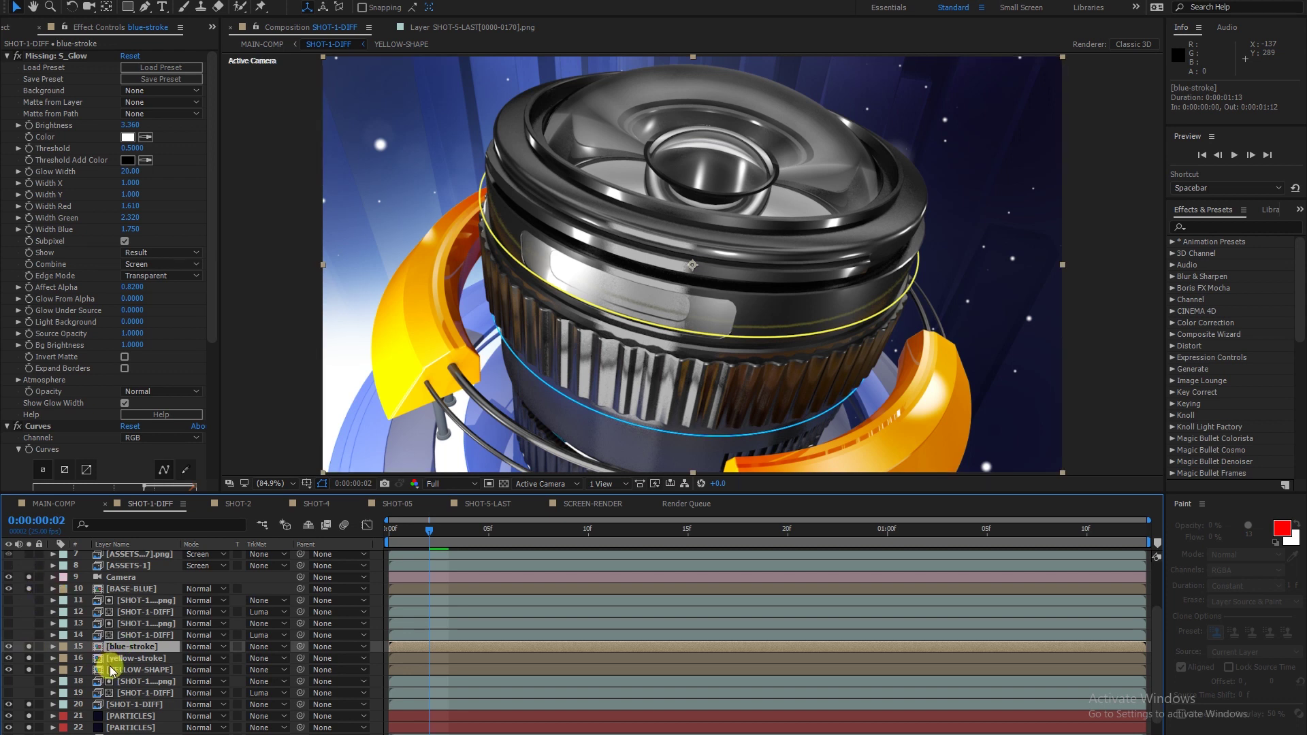
Solo the ASSETS layers for the lens text band and inspect ASSETS-04's effects.
scroll(109, 664, up, 2)
click(121, 625)
click(29, 625)
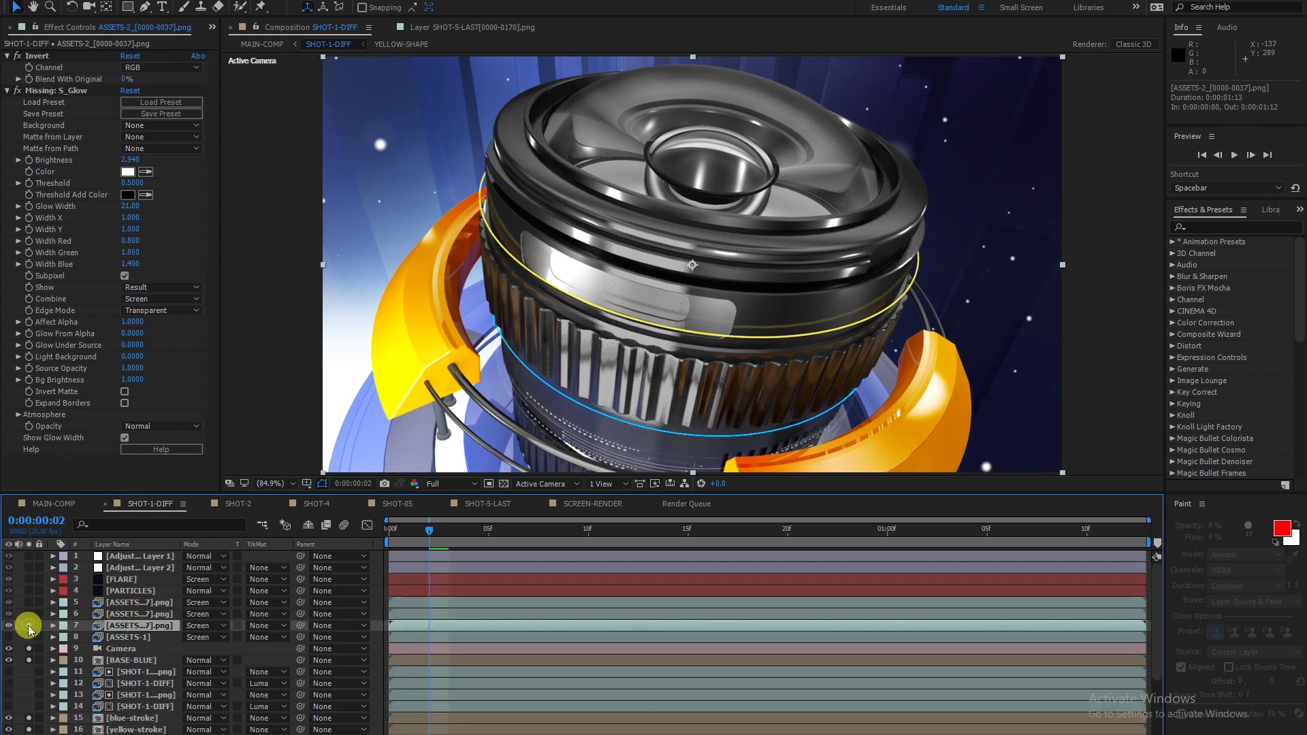
click(29, 615)
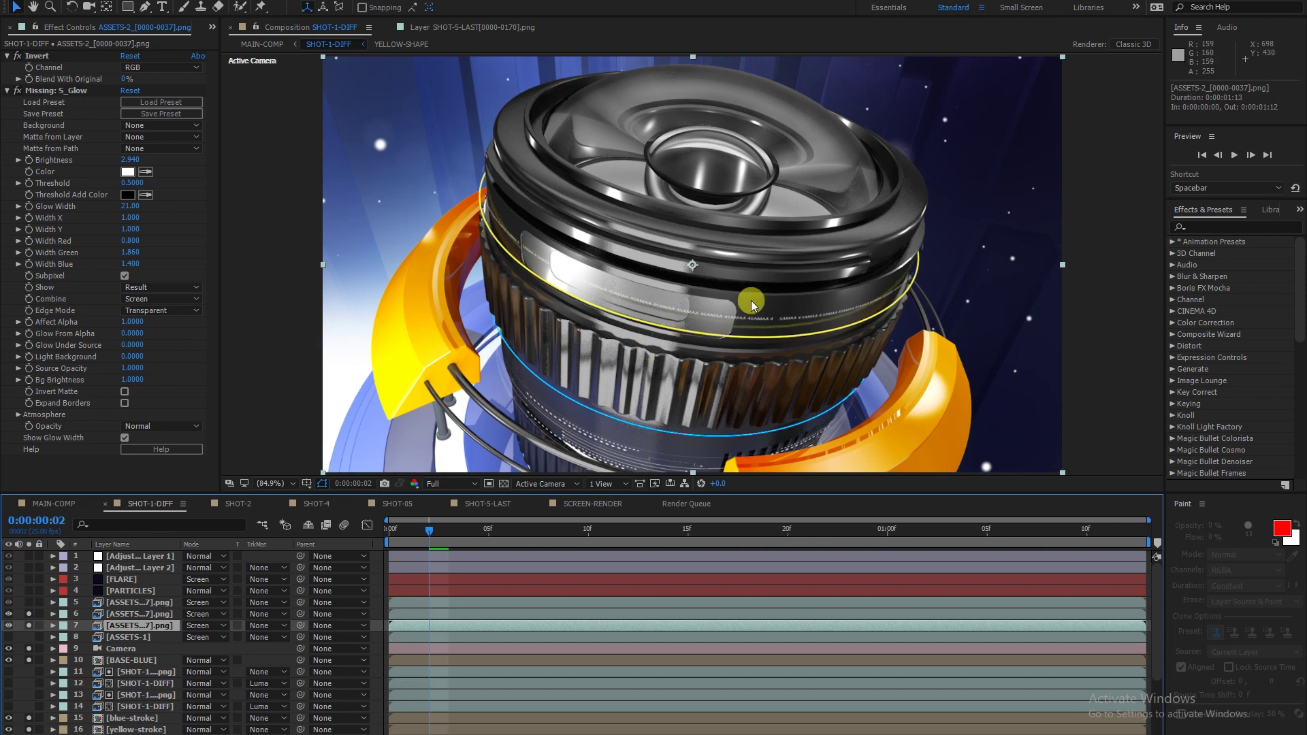
click(28, 603)
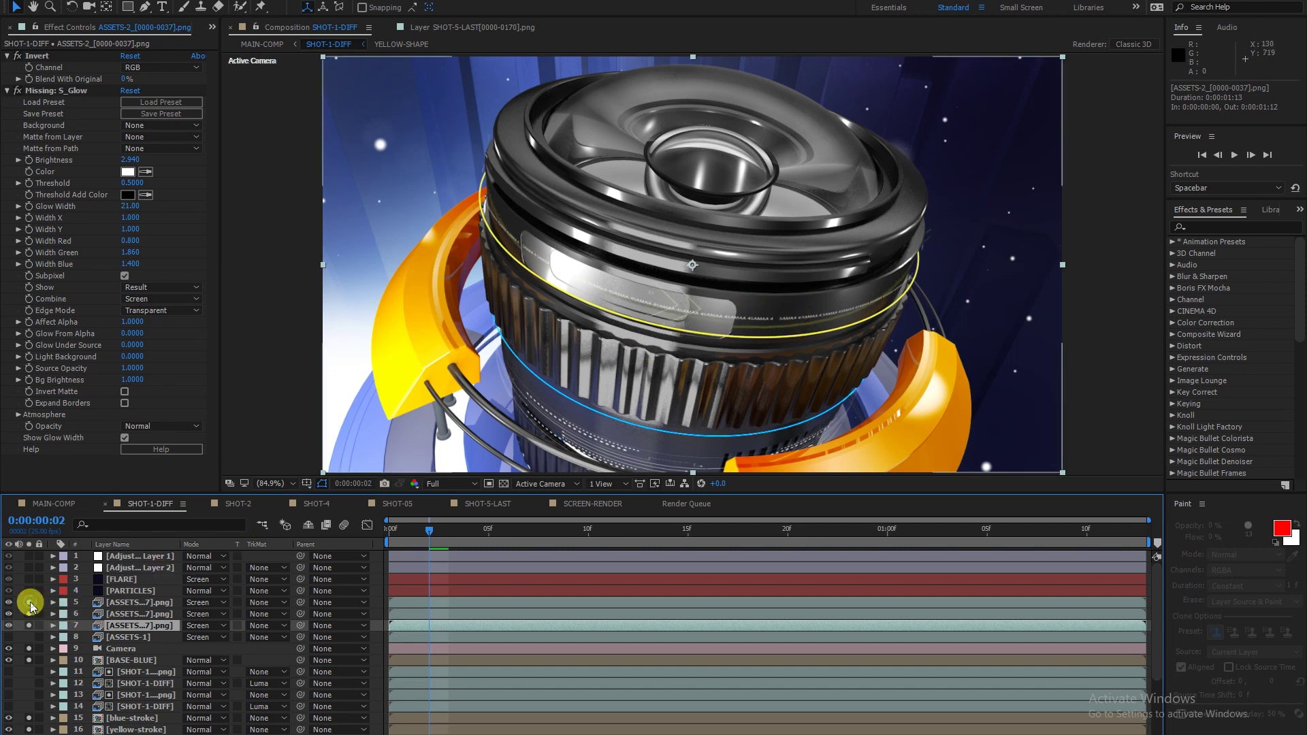
click(133, 603)
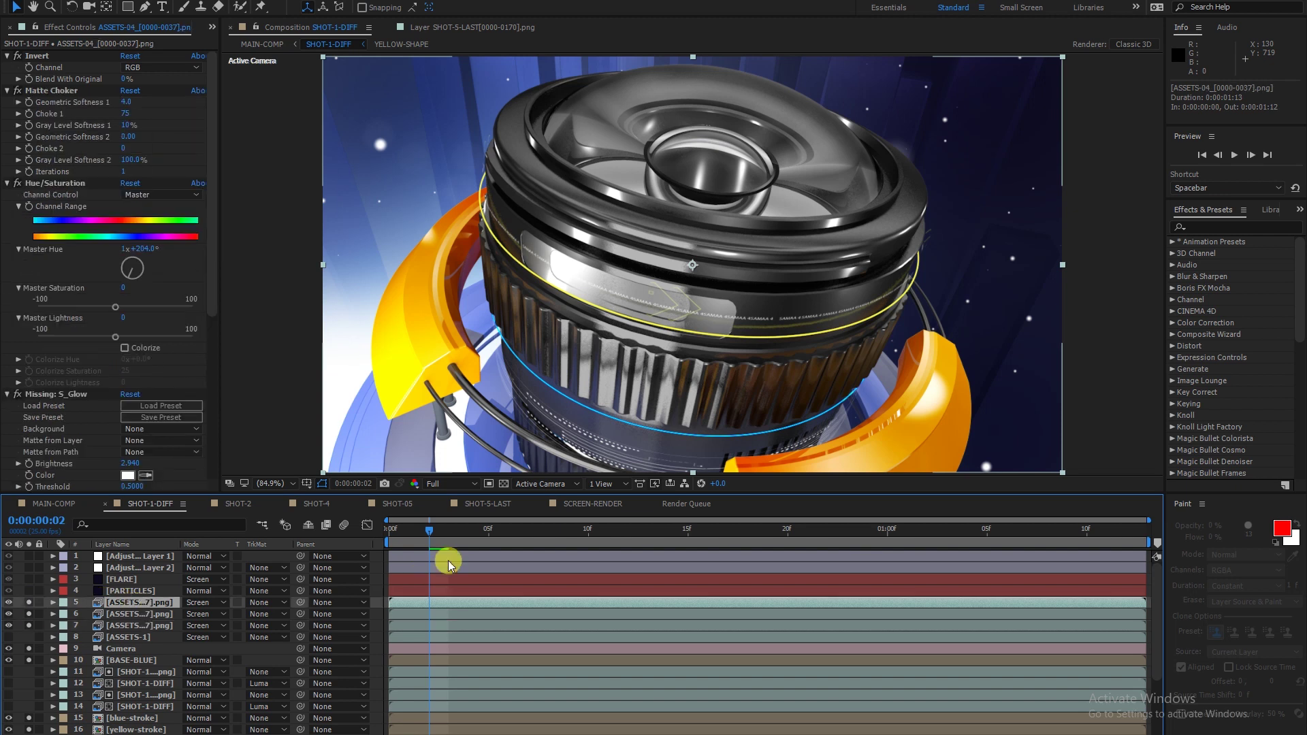
click(437, 530)
mouse_move(475, 543)
mouse_down()
mouse_move(569, 544)
mouse_move(429, 553)
mouse_up()
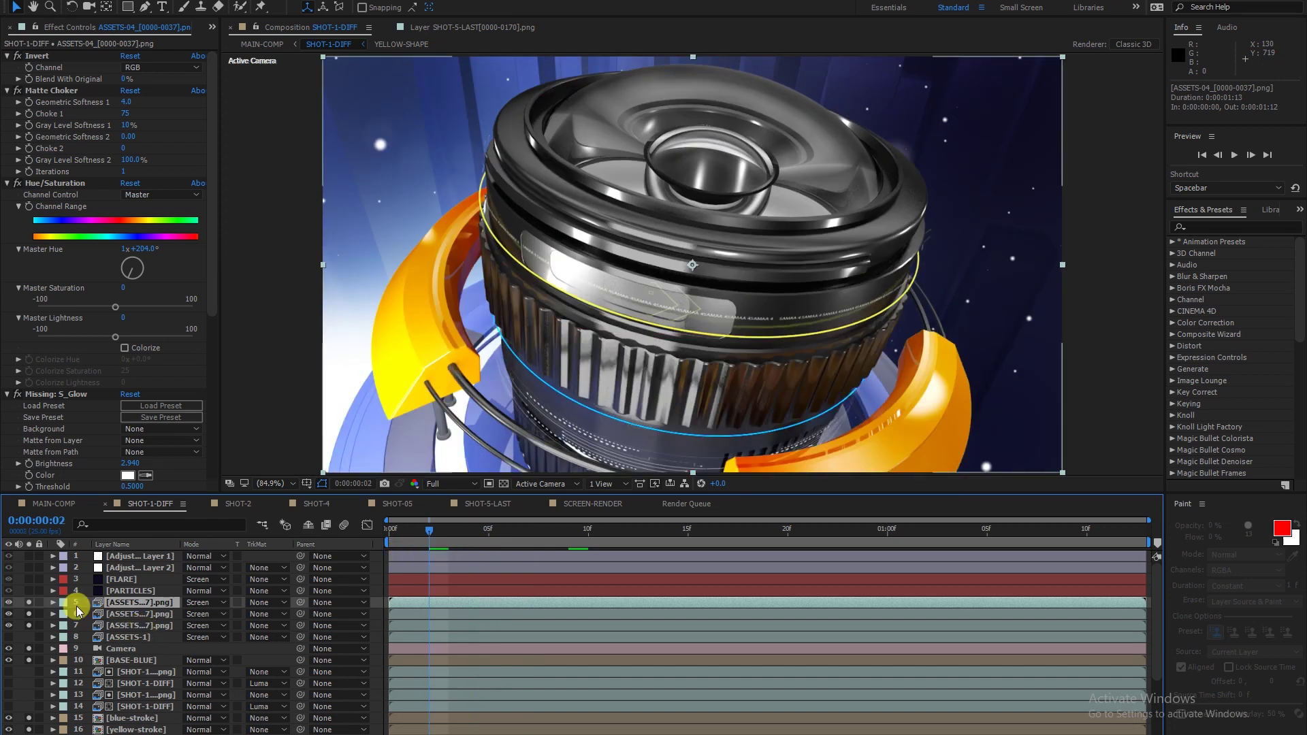
Add the PARTICLES layer to the soloed preview.
click(29, 591)
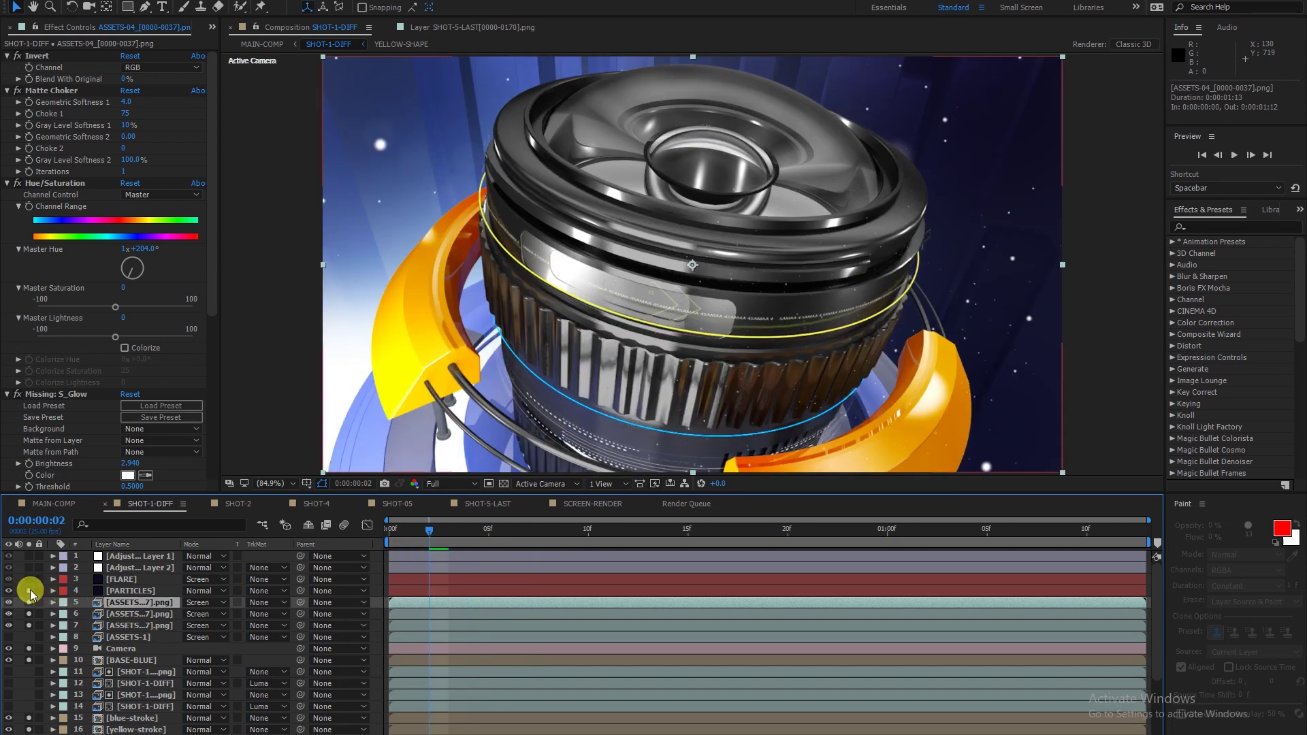
scroll(779, 341, up, 1)
scroll(779, 342, up, 3)
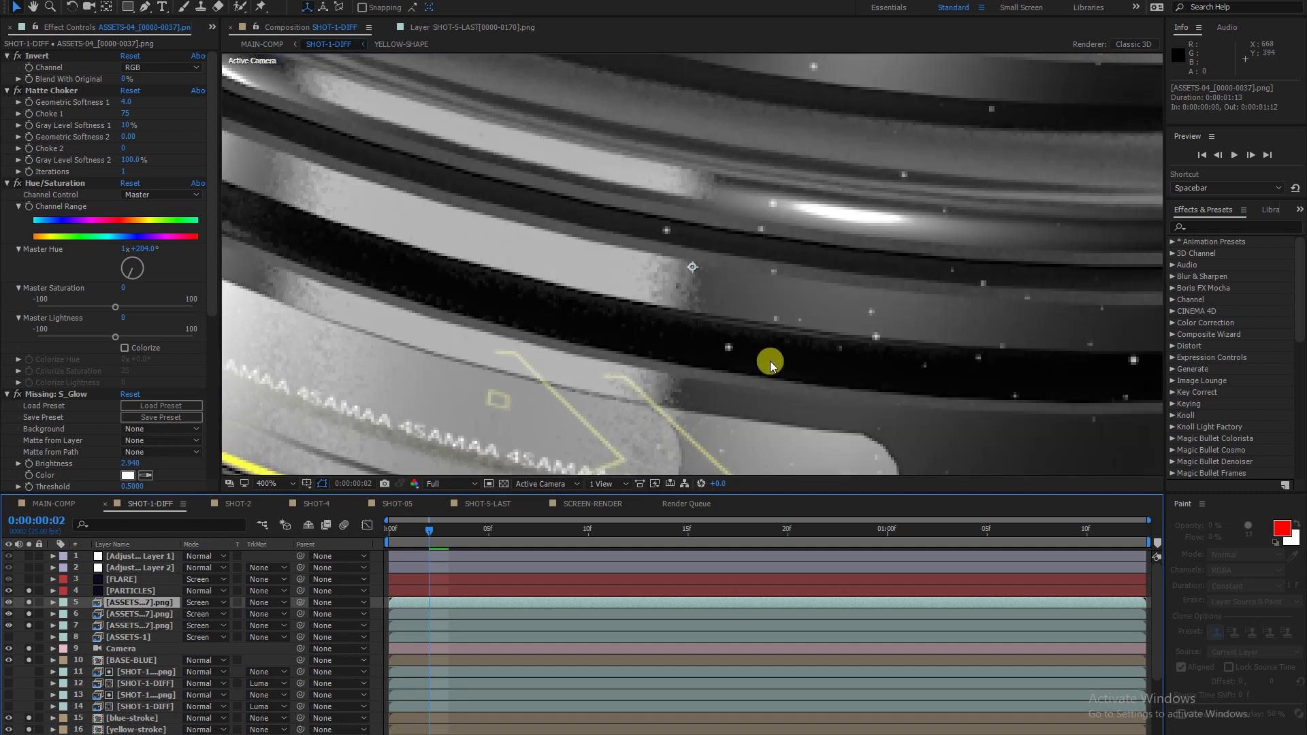
scroll(771, 354, down, 3)
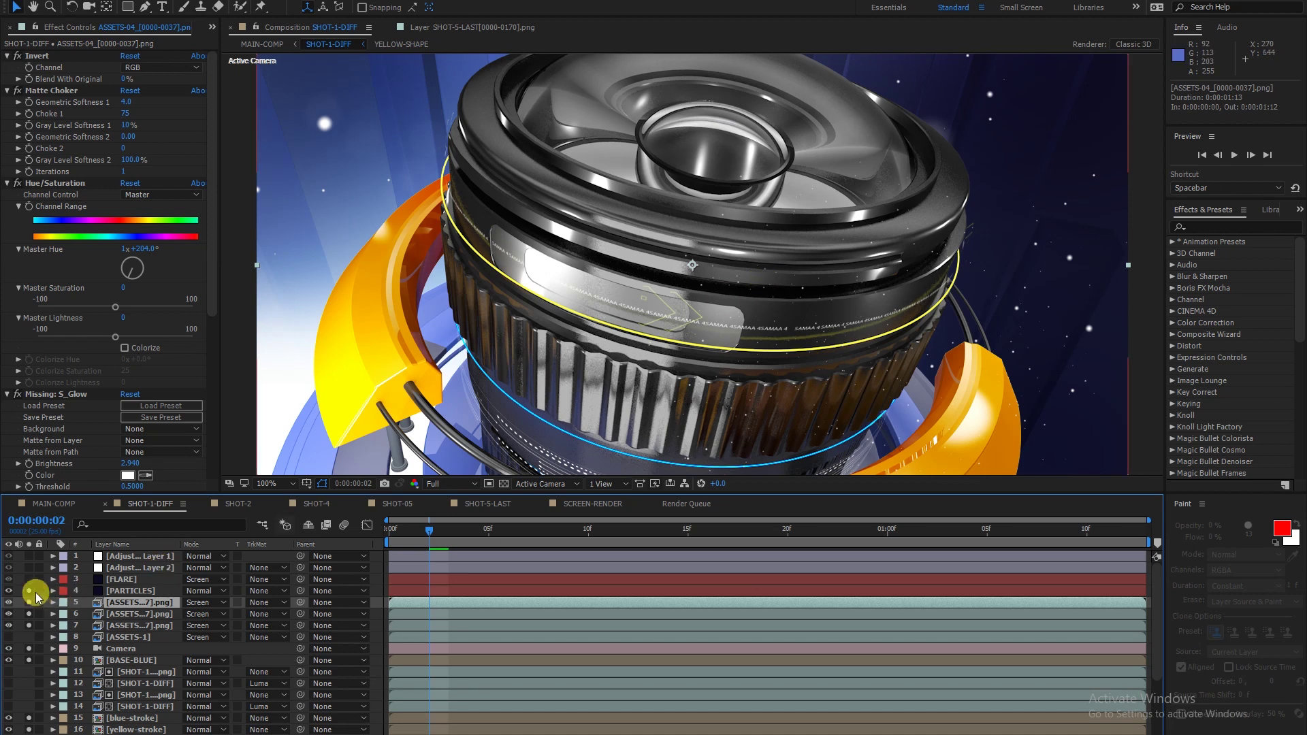
Solo the FLARE layer and select its Optical Flares effect.
click(126, 589)
click(122, 579)
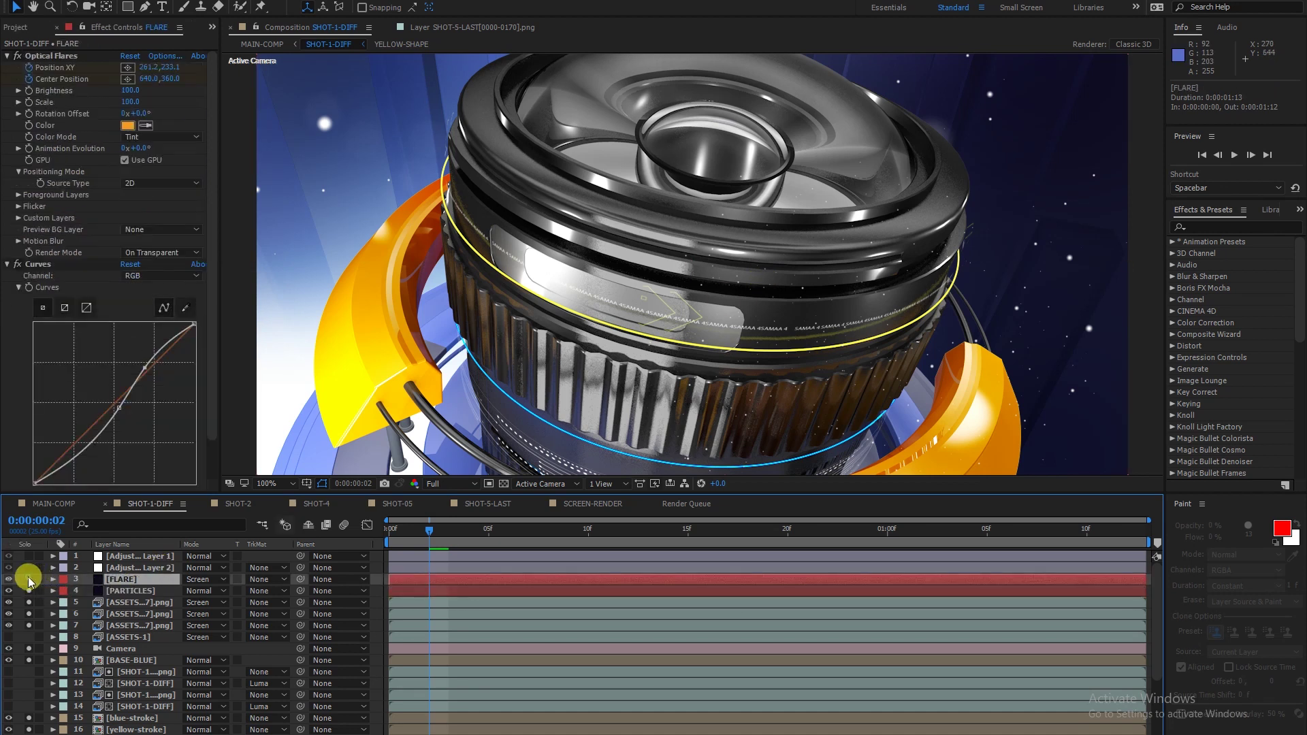
click(29, 579)
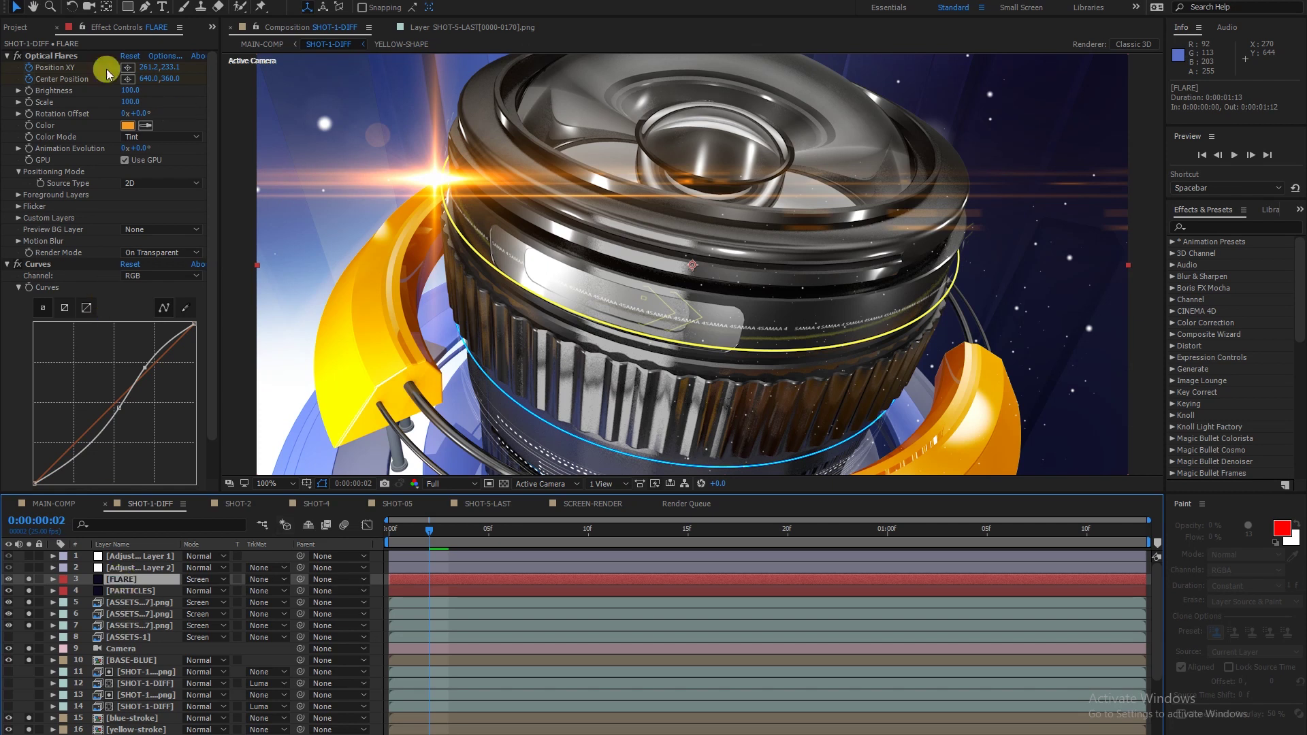
click(63, 55)
Open the Optical Flares Options window and close it without saving.
click(165, 56)
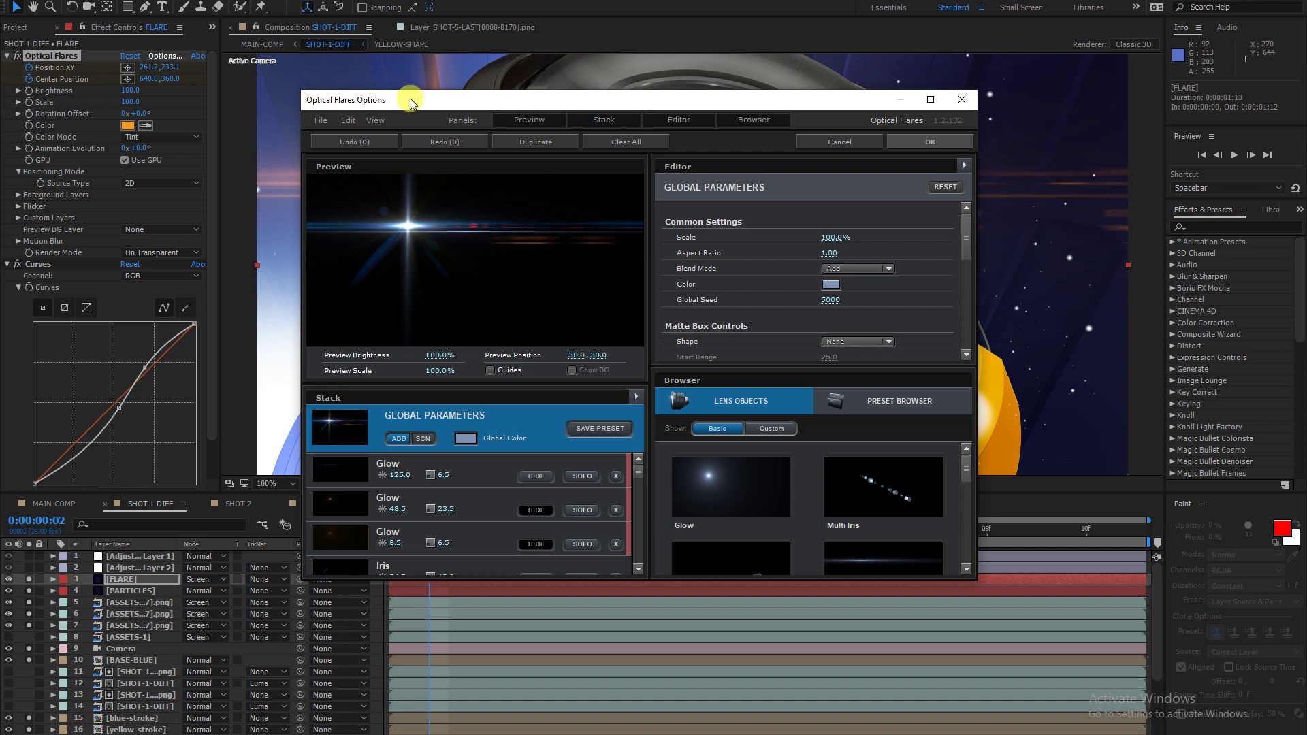
drag(409, 109, 373, 82)
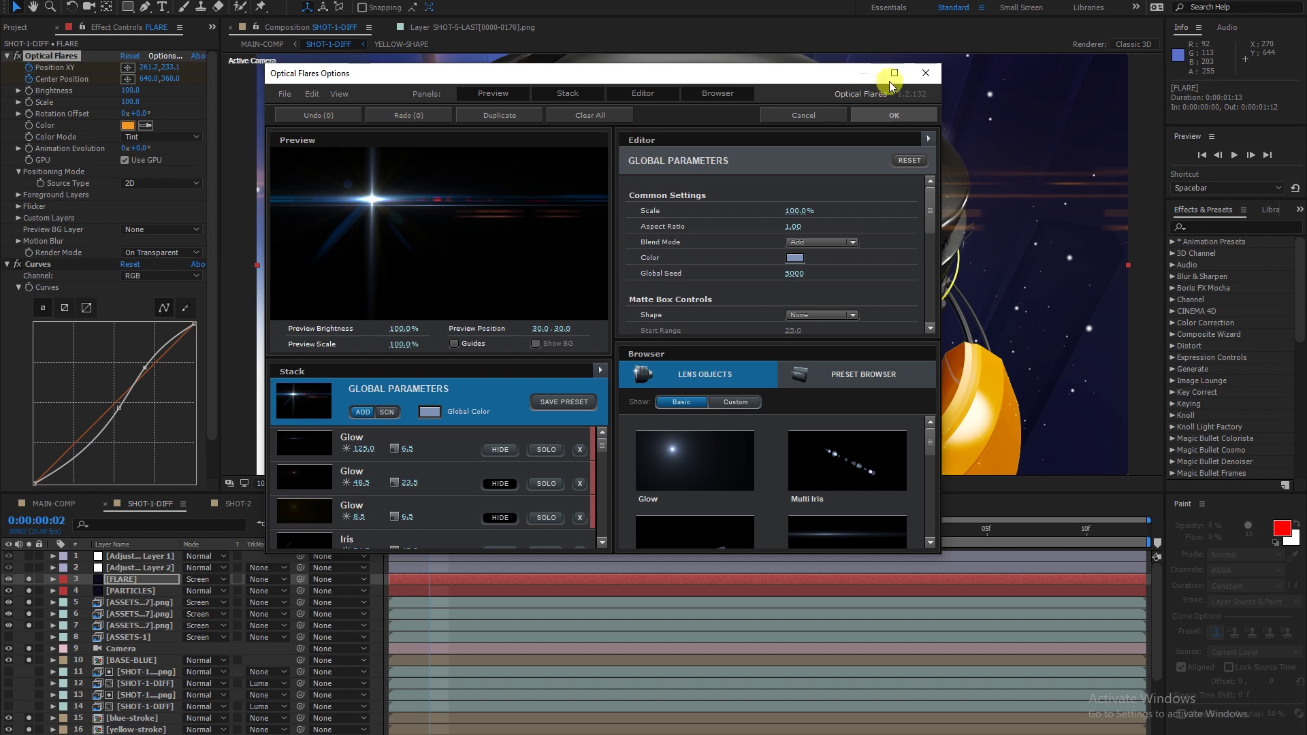
click(924, 73)
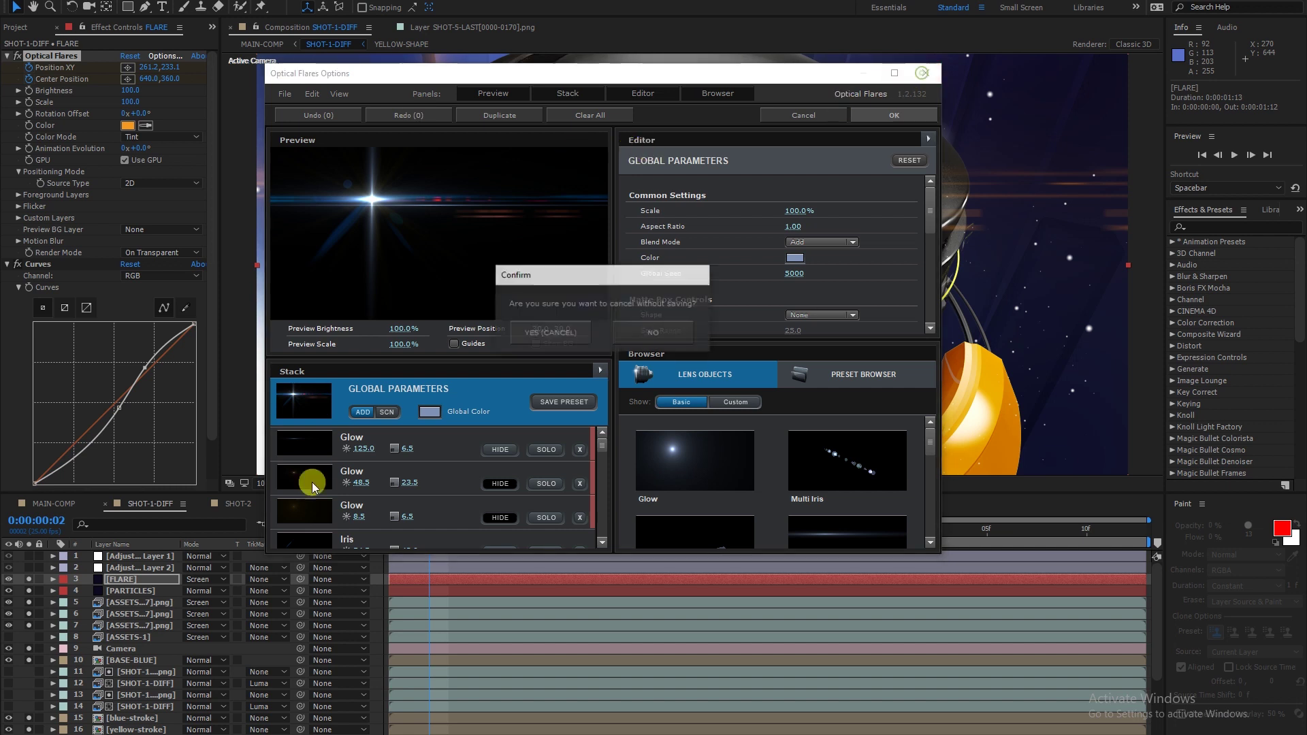
click(647, 336)
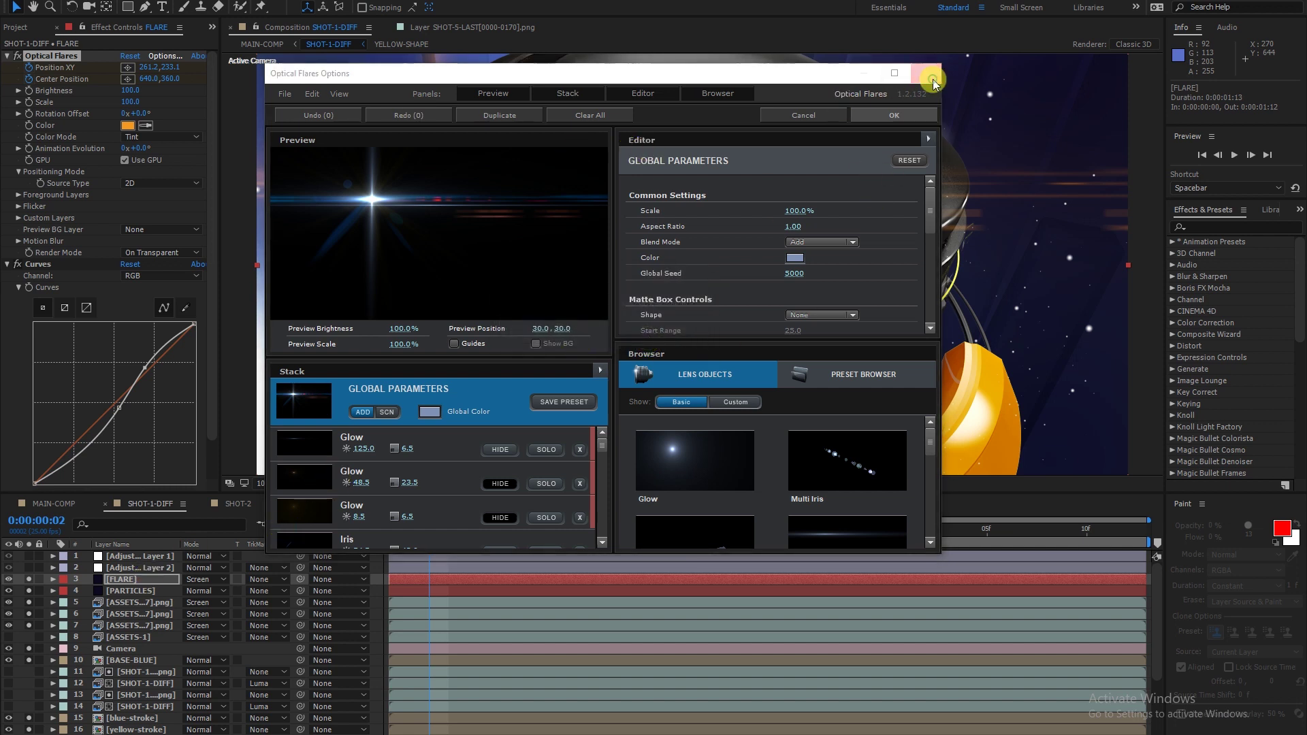
click(926, 72)
click(530, 335)
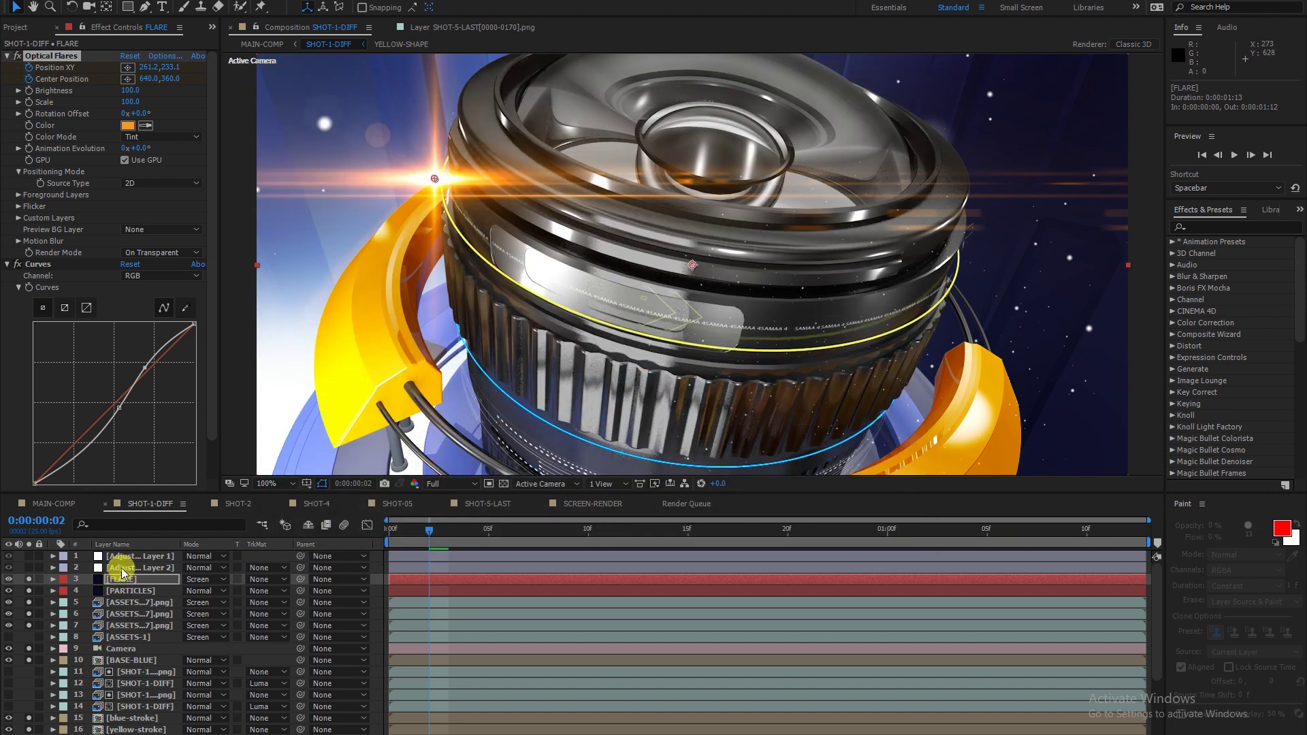
Inspect the Sharpen effect at 6 on Adjustment Layer 2.
click(123, 568)
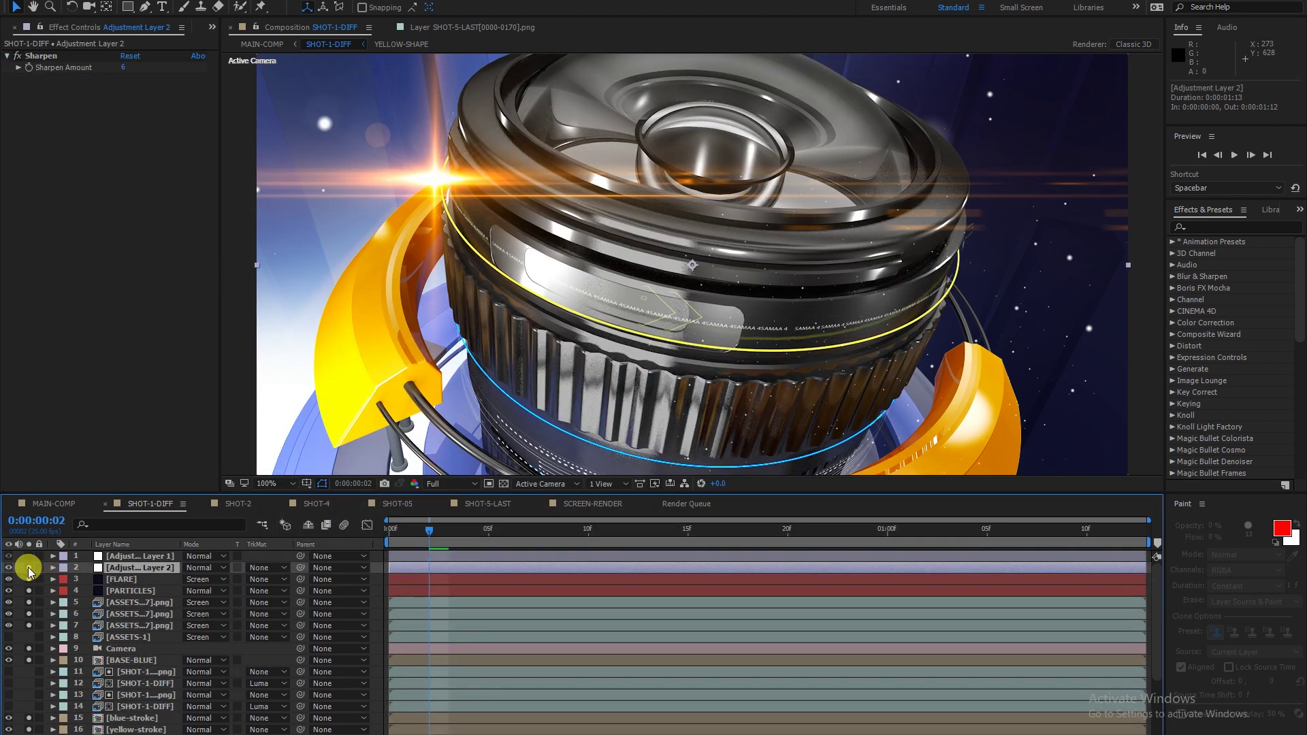
drag(29, 571, 28, 561)
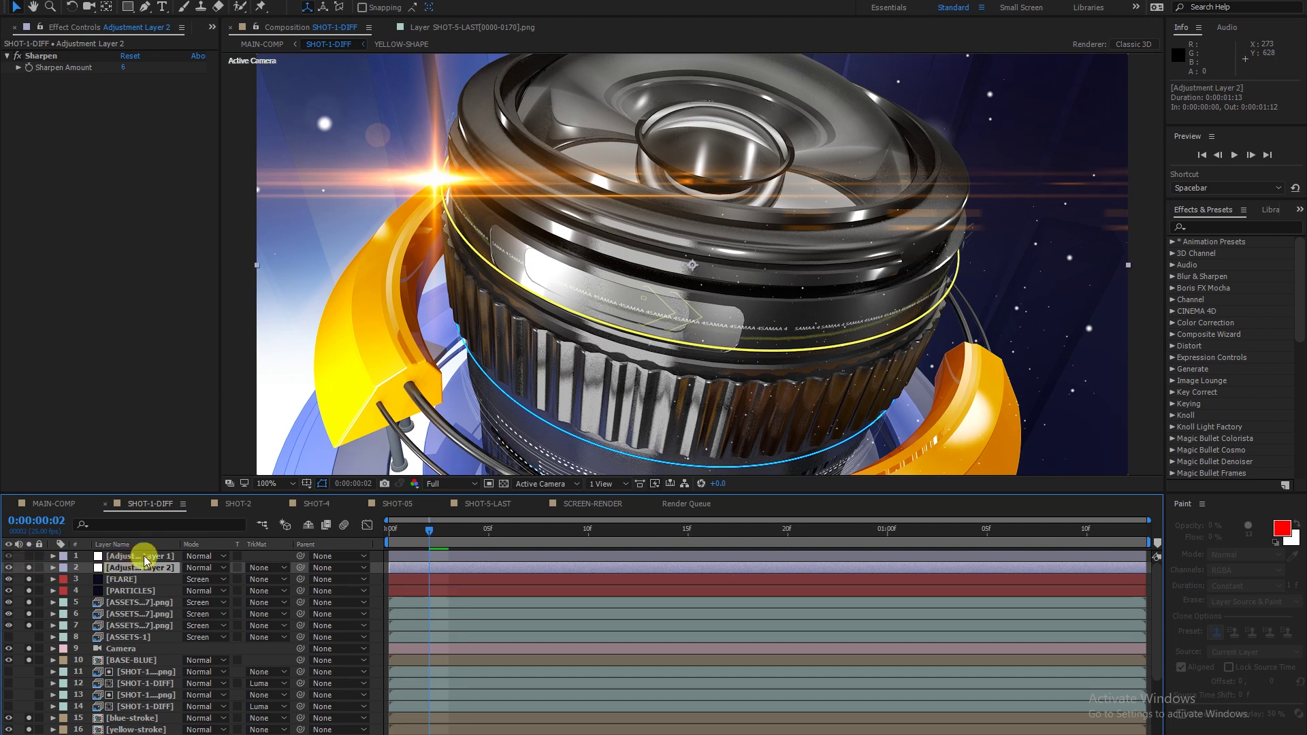
click(17, 57)
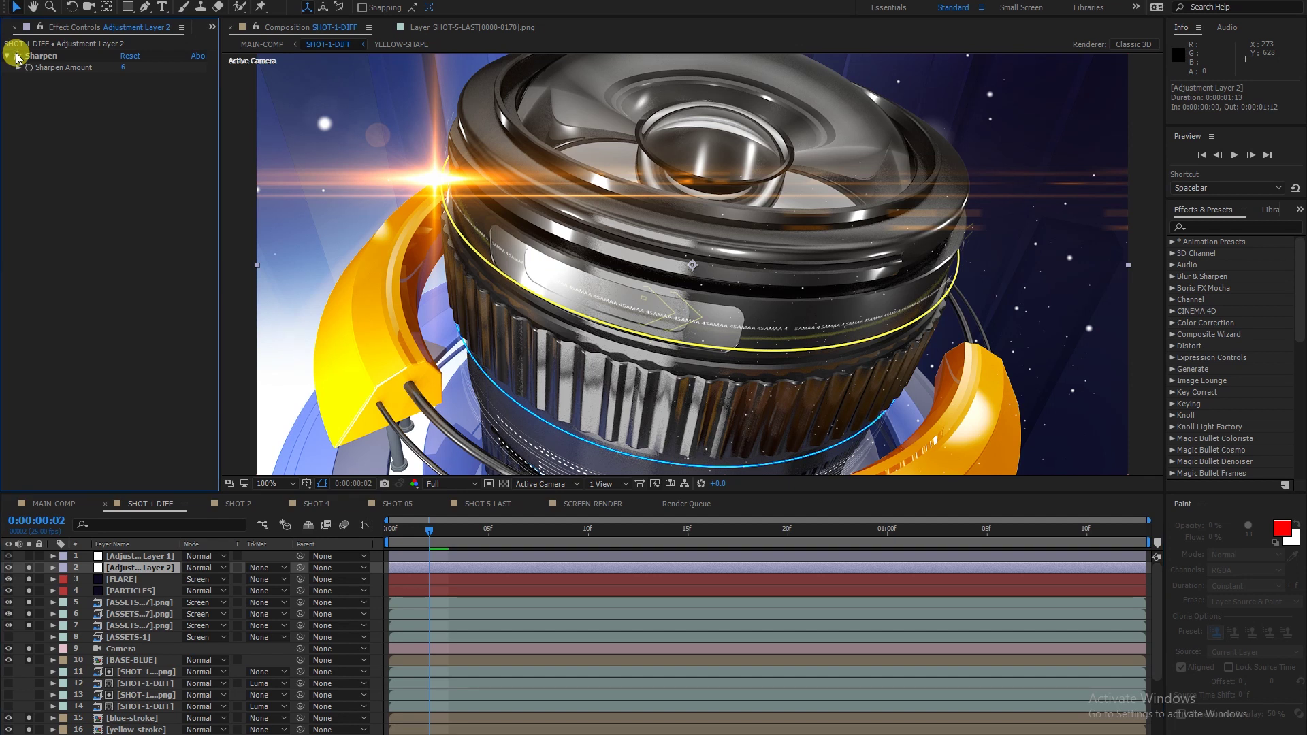
click(120, 569)
Enable Adjustment Layer 1 and select its Looks effect.
click(123, 557)
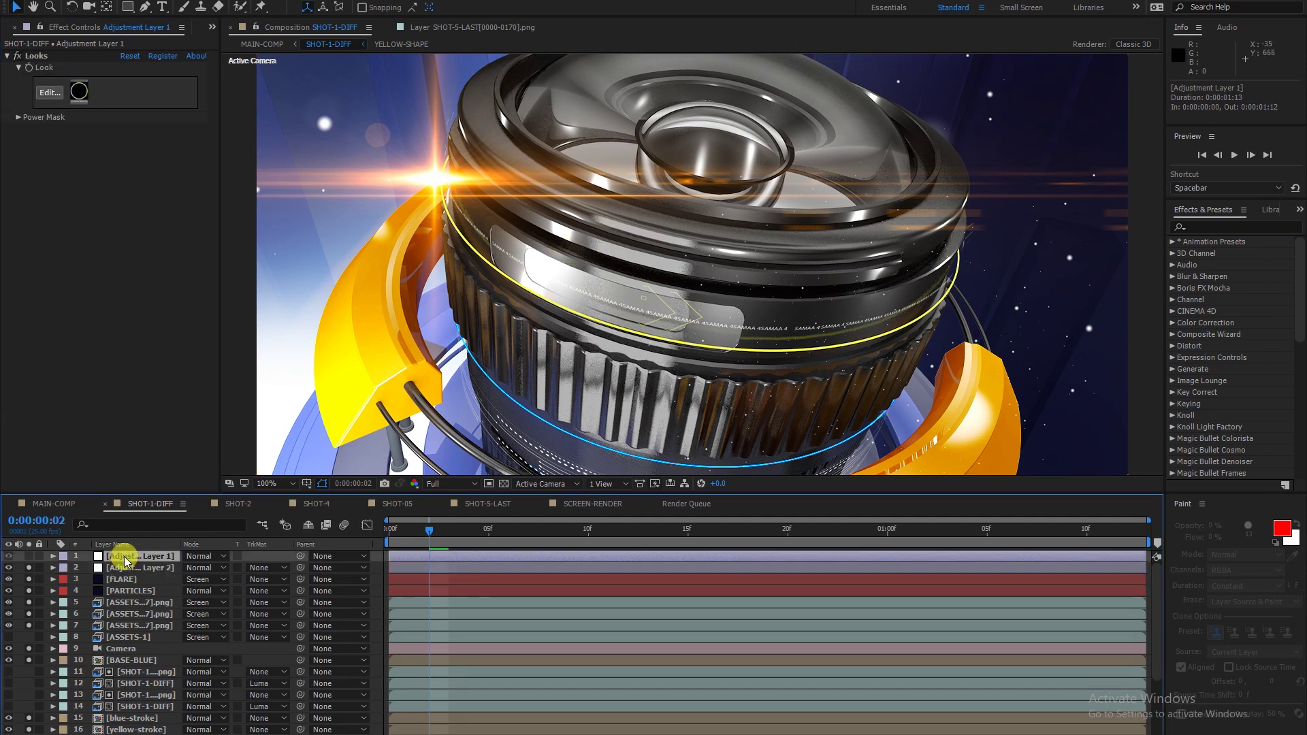
click(30, 557)
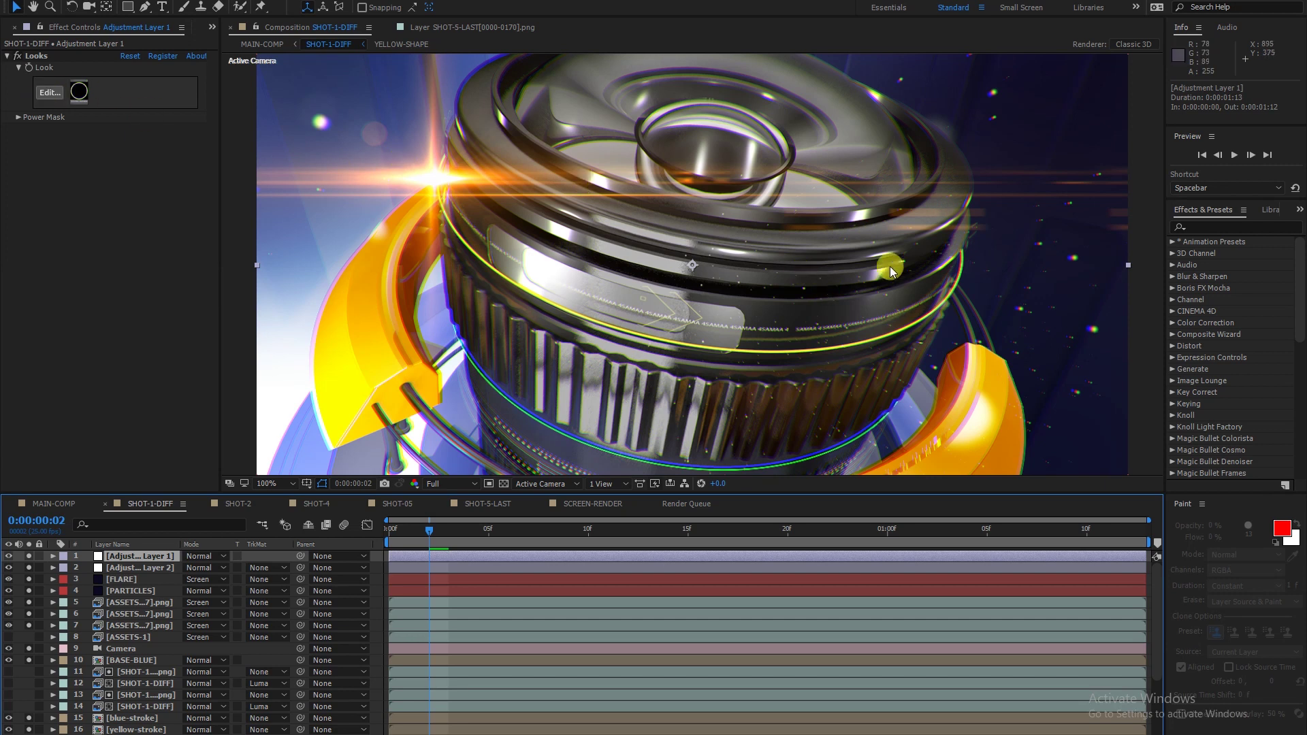
click(36, 58)
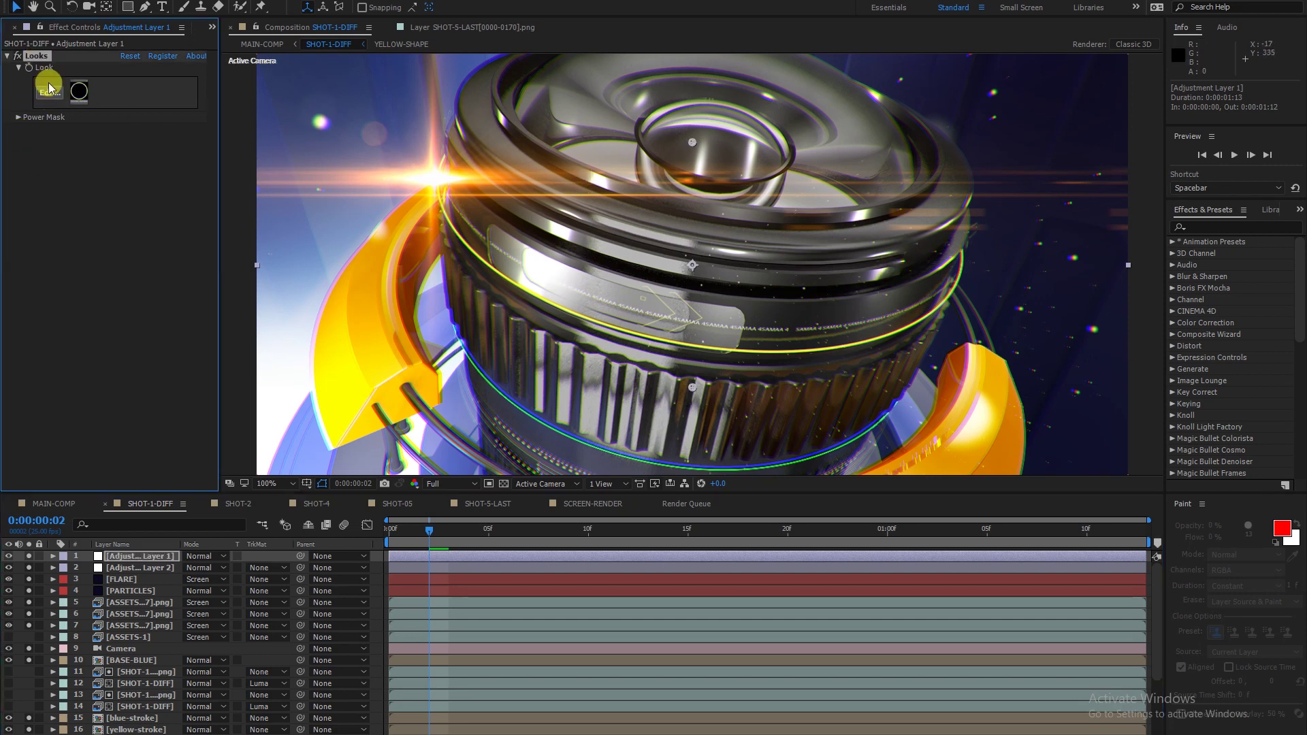
Launch Magic Bullet Looks on Adjustment Layer 1 to review its Chromatic Aberration tool.
click(49, 91)
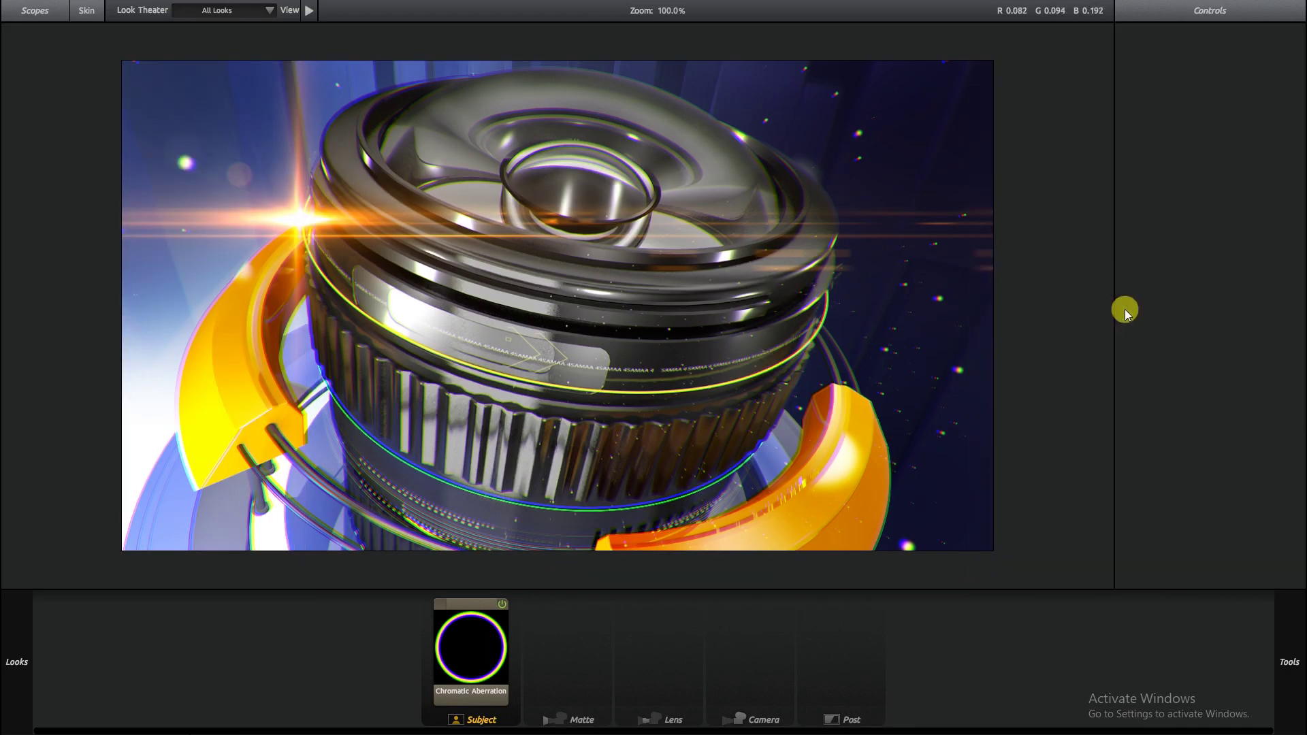
mouse_move(1301, 271)
Finish the look, scrub SHOT-1-DIFF to frame 13, then open and scrub SHOT-2.
click(1162, 659)
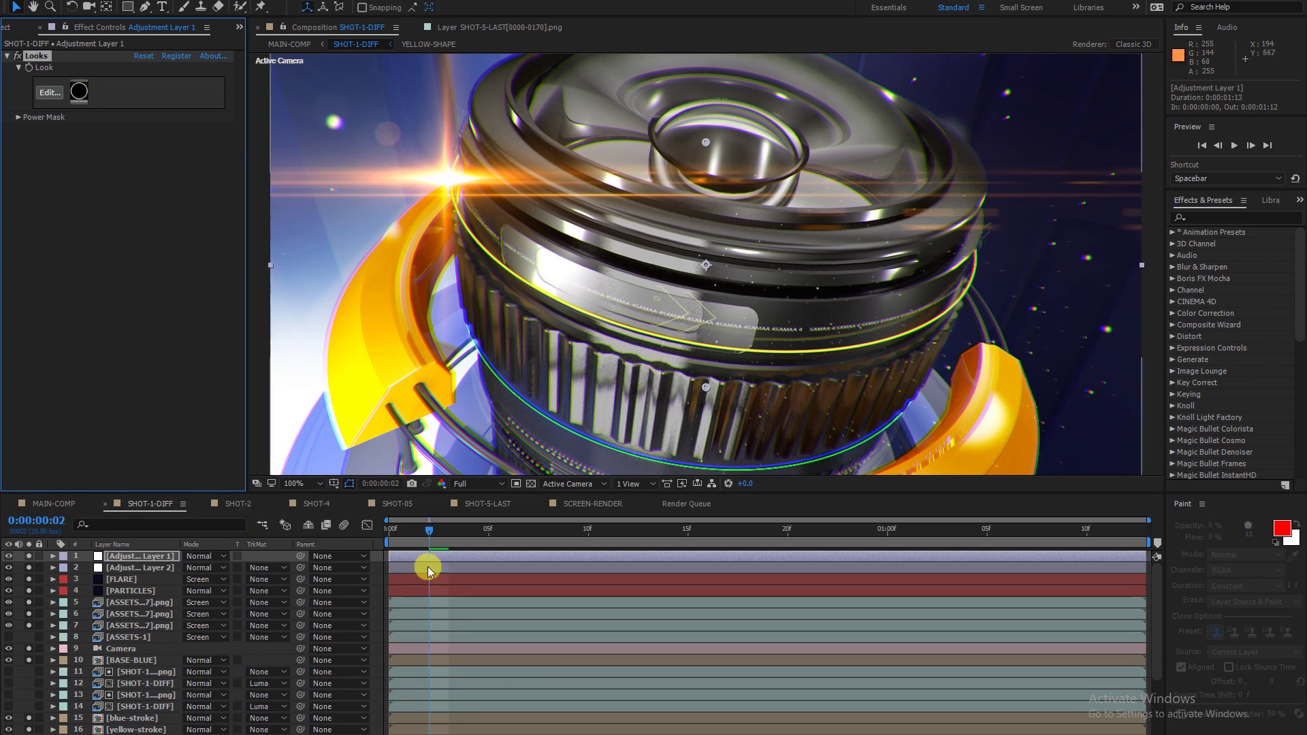
click(434, 529)
drag(487, 535, 648, 538)
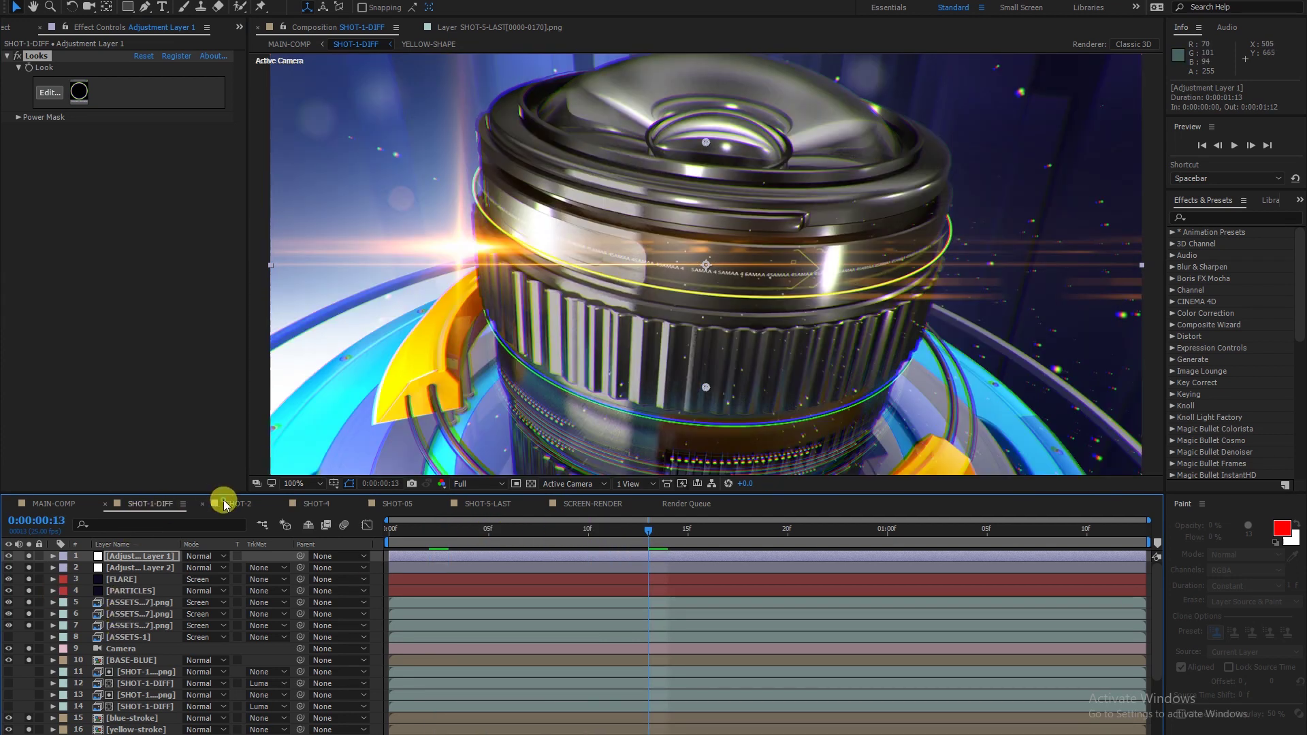
click(229, 503)
drag(509, 541, 816, 543)
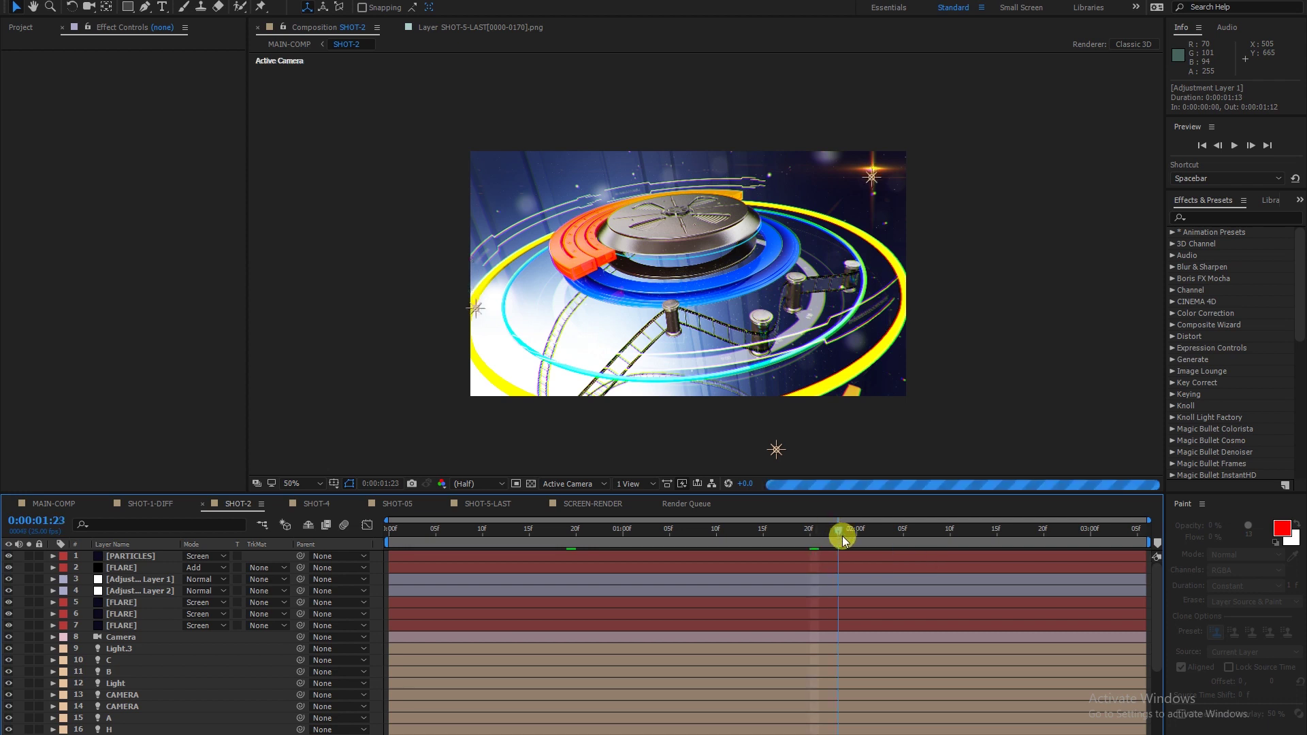
Move to frame 0:00:02:01 and view SHOT-2 at 100% full resolution.
click(842, 537)
drag(843, 540, 867, 543)
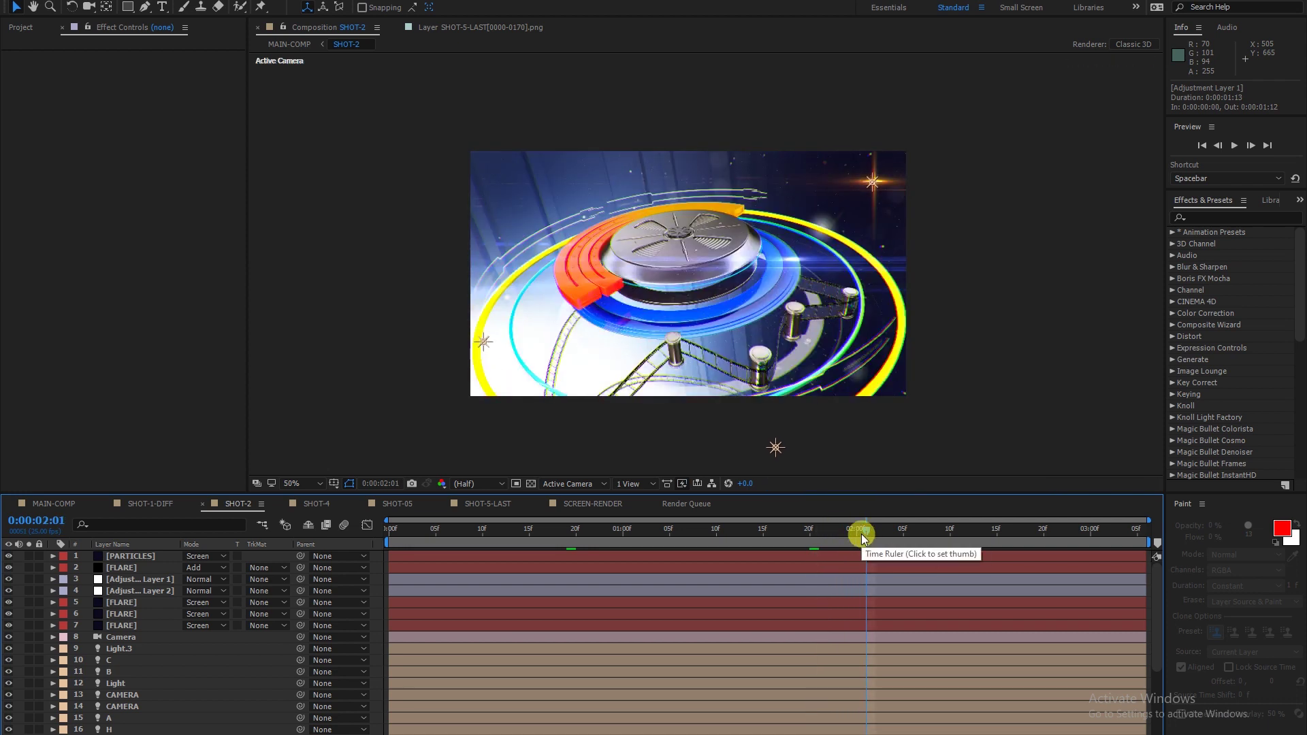
key(.)
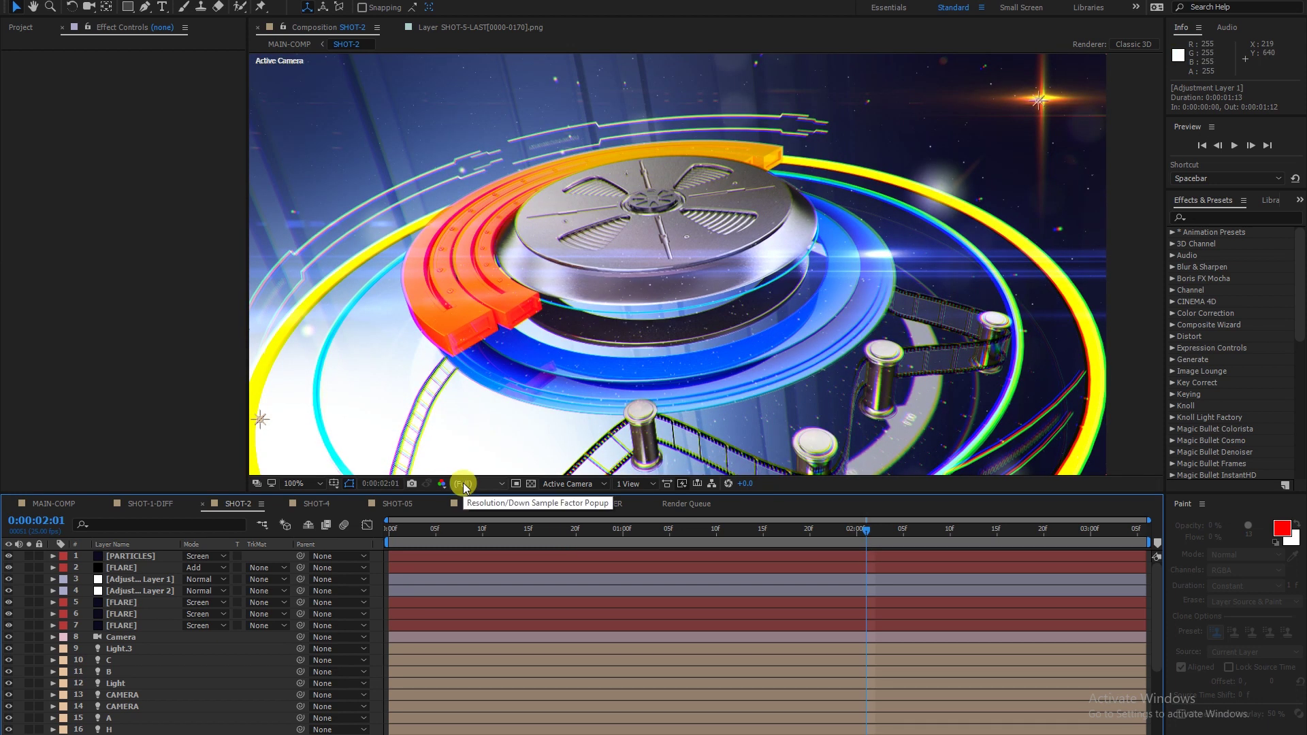
Solo the Flare, white solid, both particle and streaky overlay layers.
scroll(126, 674, down, 5)
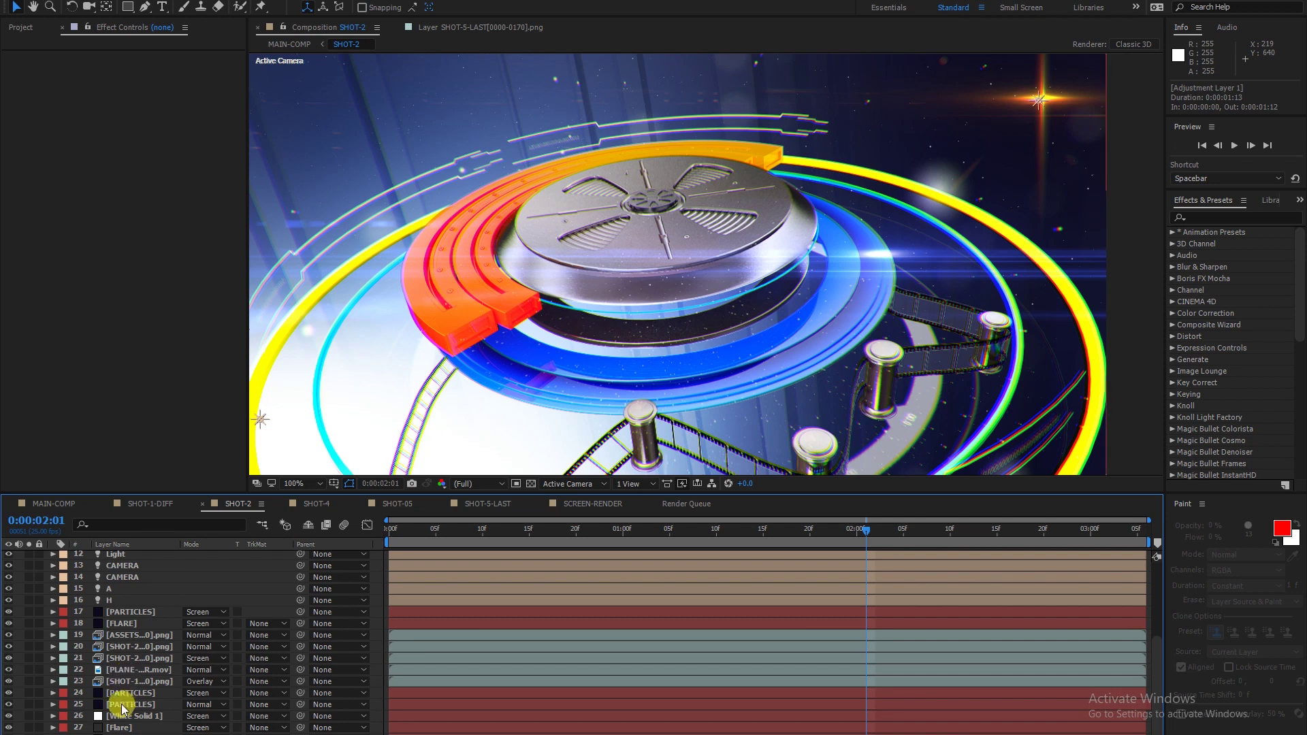
click(113, 728)
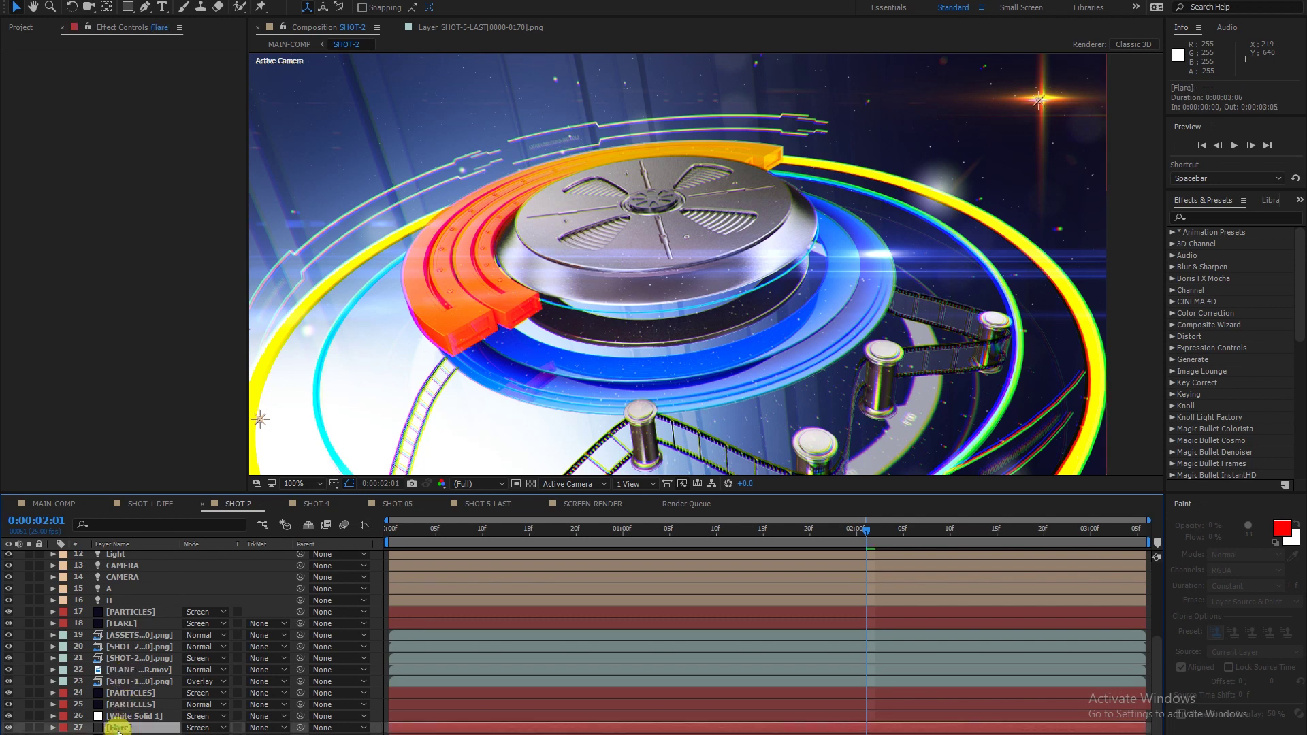
click(30, 728)
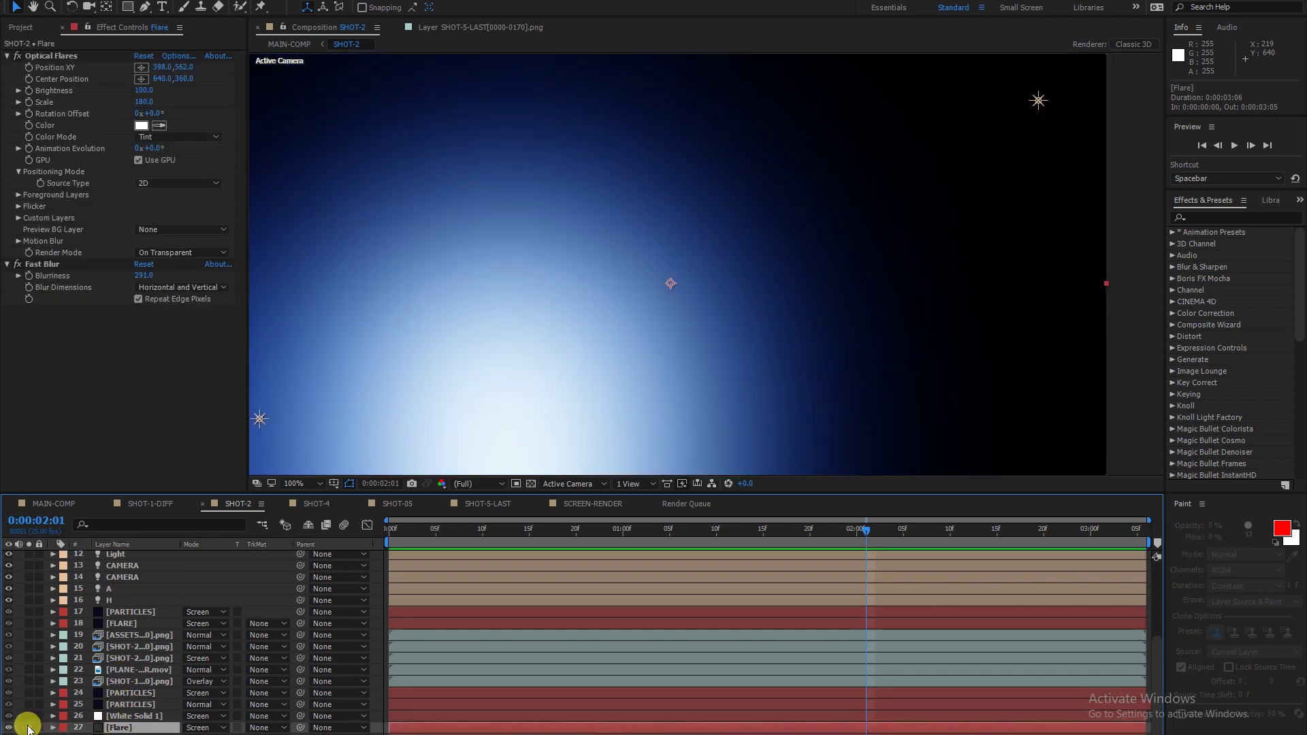
click(29, 717)
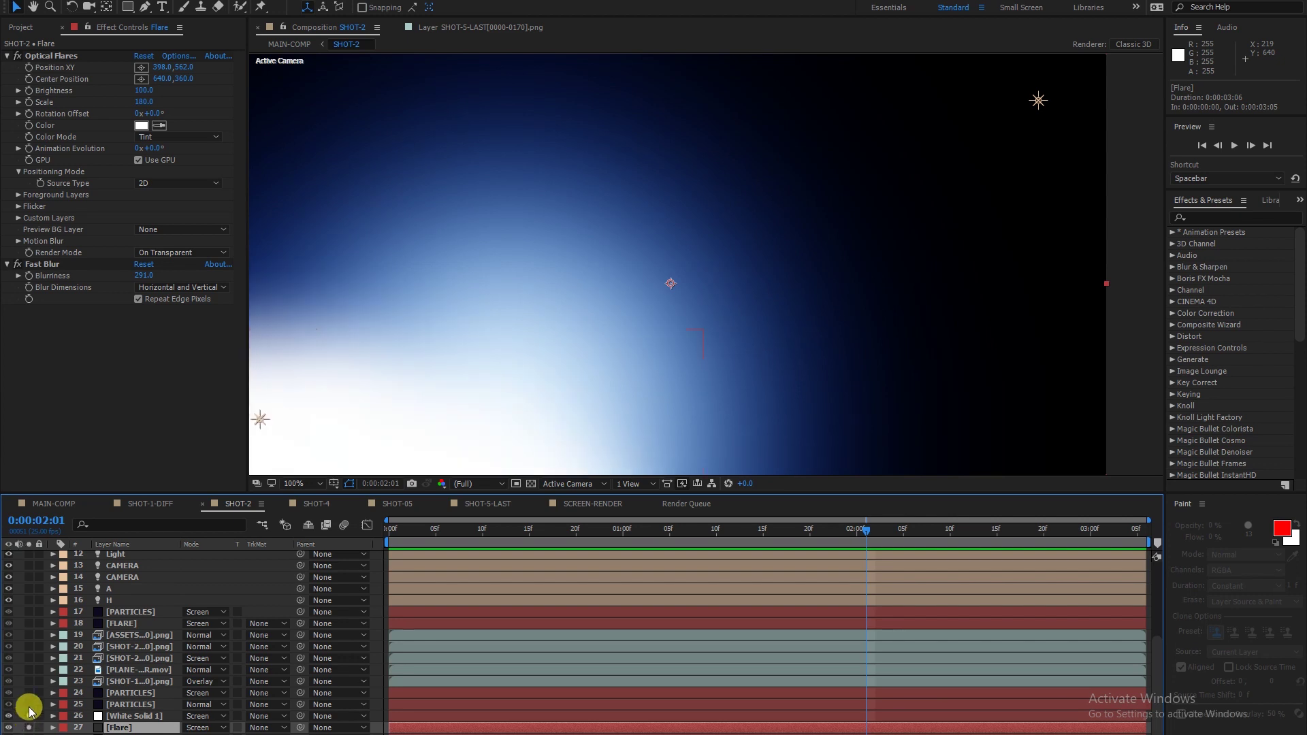
click(28, 705)
click(29, 693)
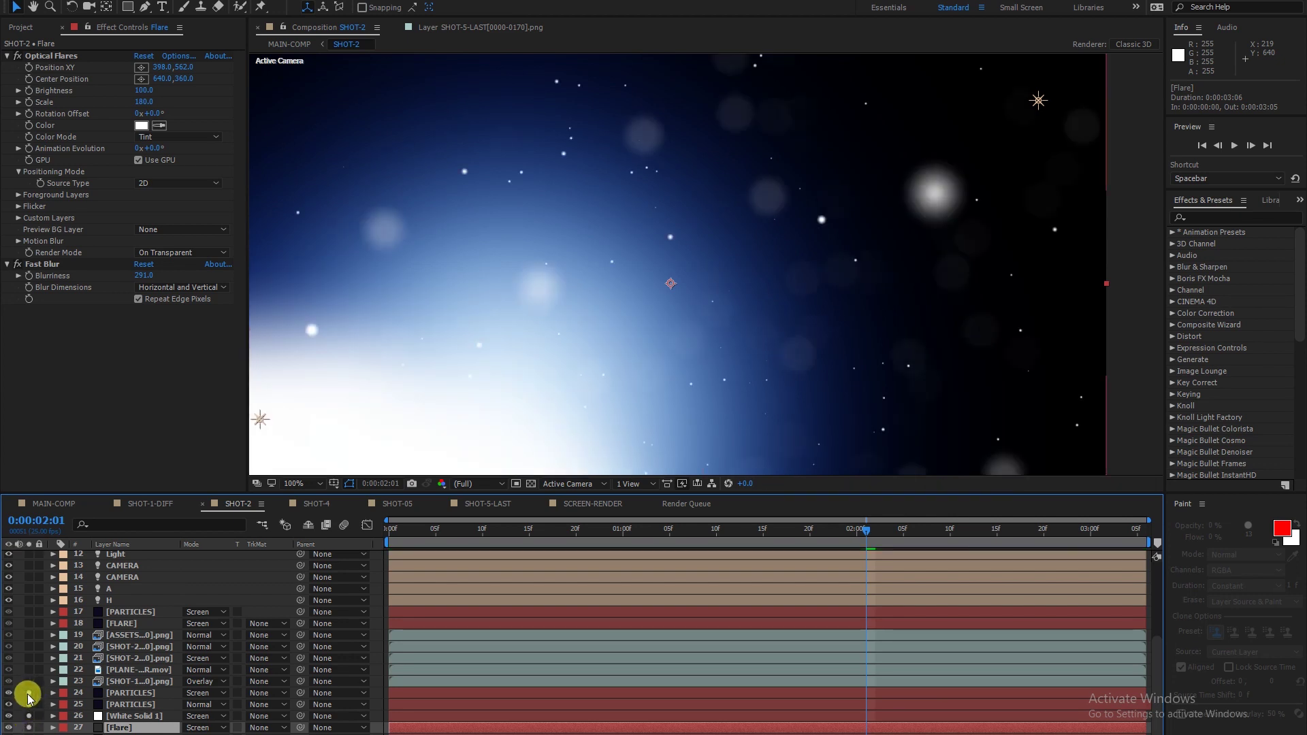
click(28, 683)
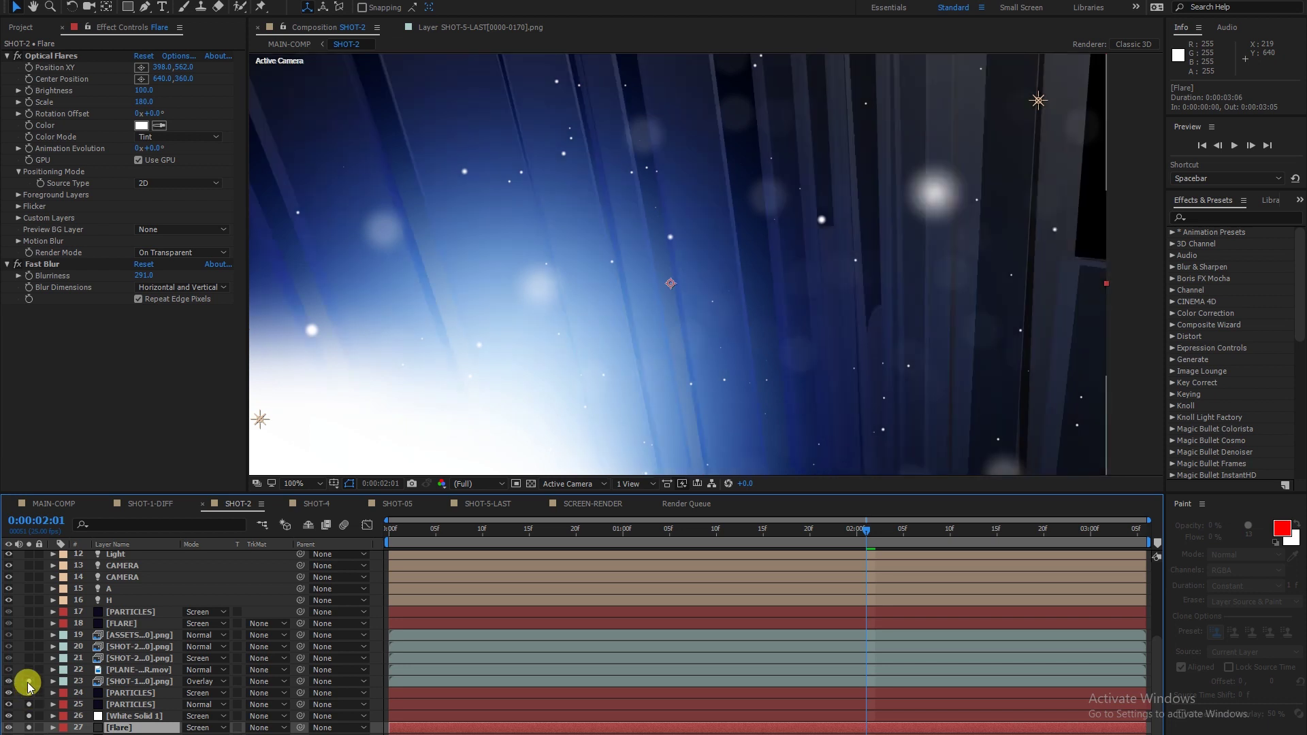
Solo the HUD ring, film-reel and ASSETS layers, then unsolo layers 21–27.
click(28, 659)
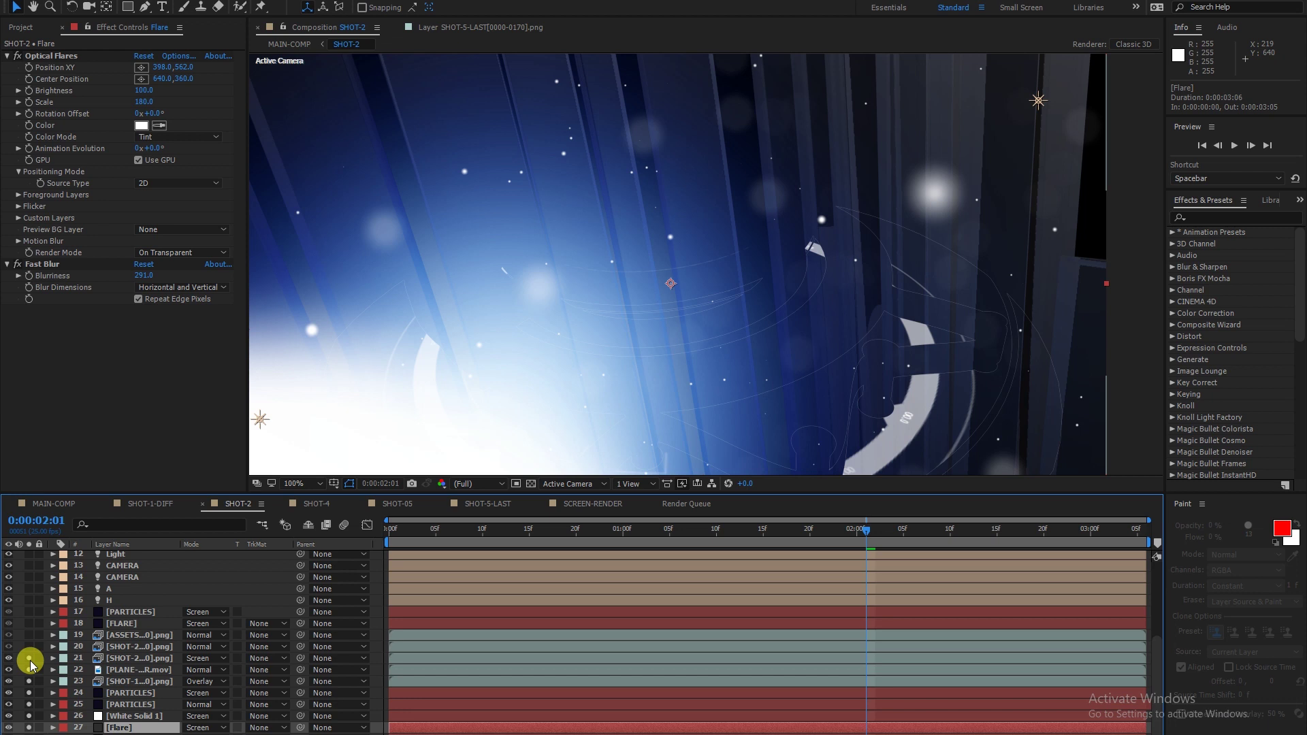
click(144, 658)
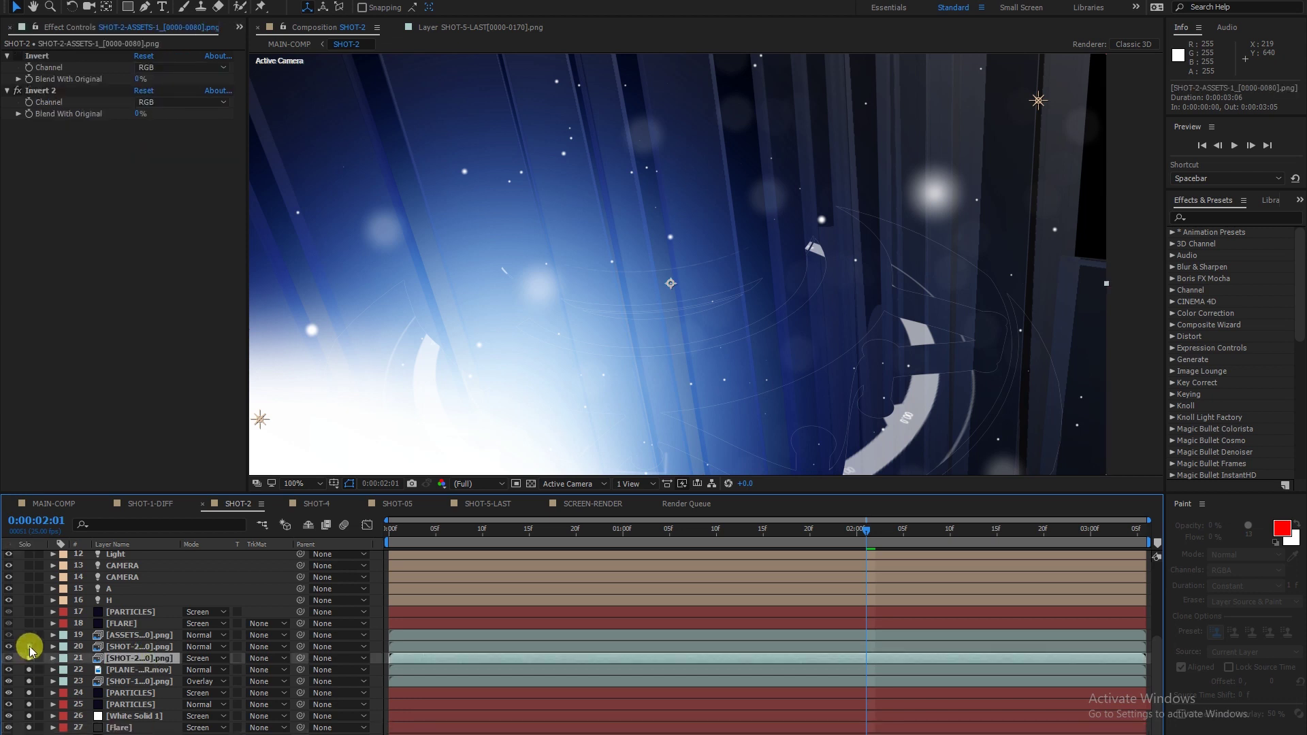
click(29, 647)
click(29, 636)
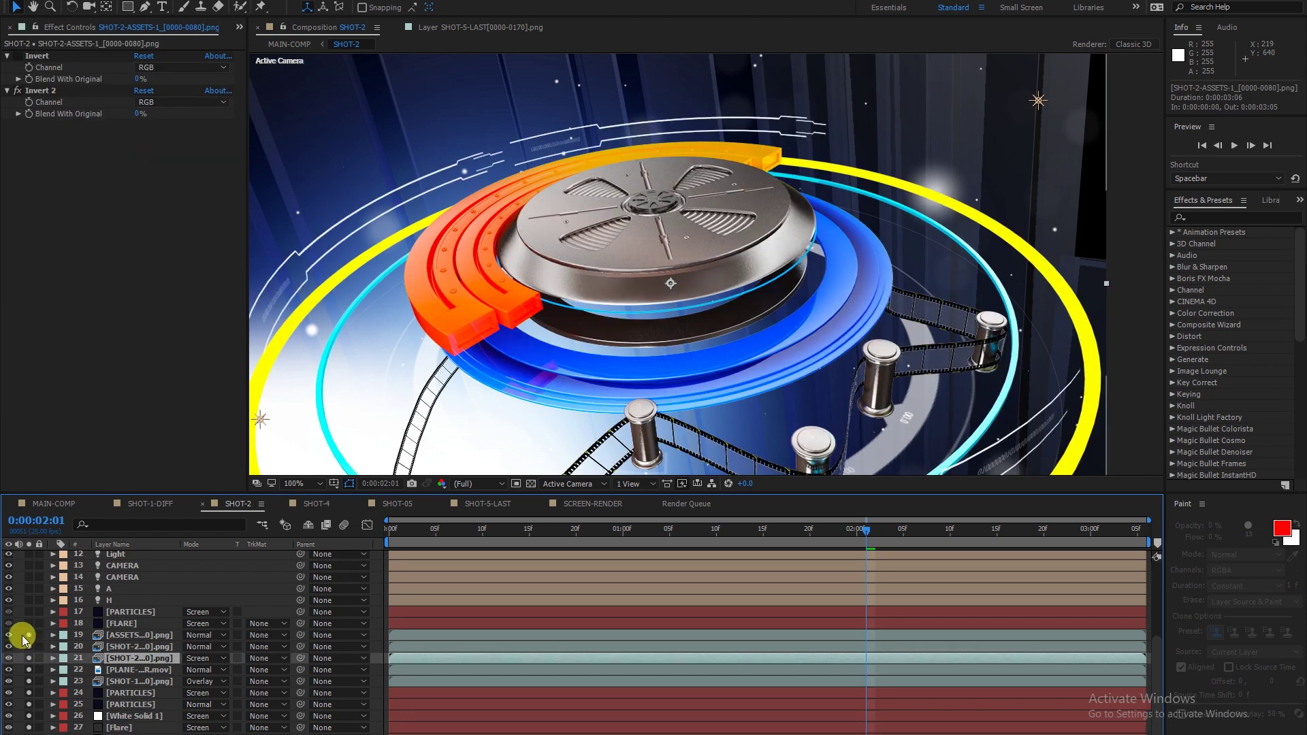
drag(30, 655, 30, 727)
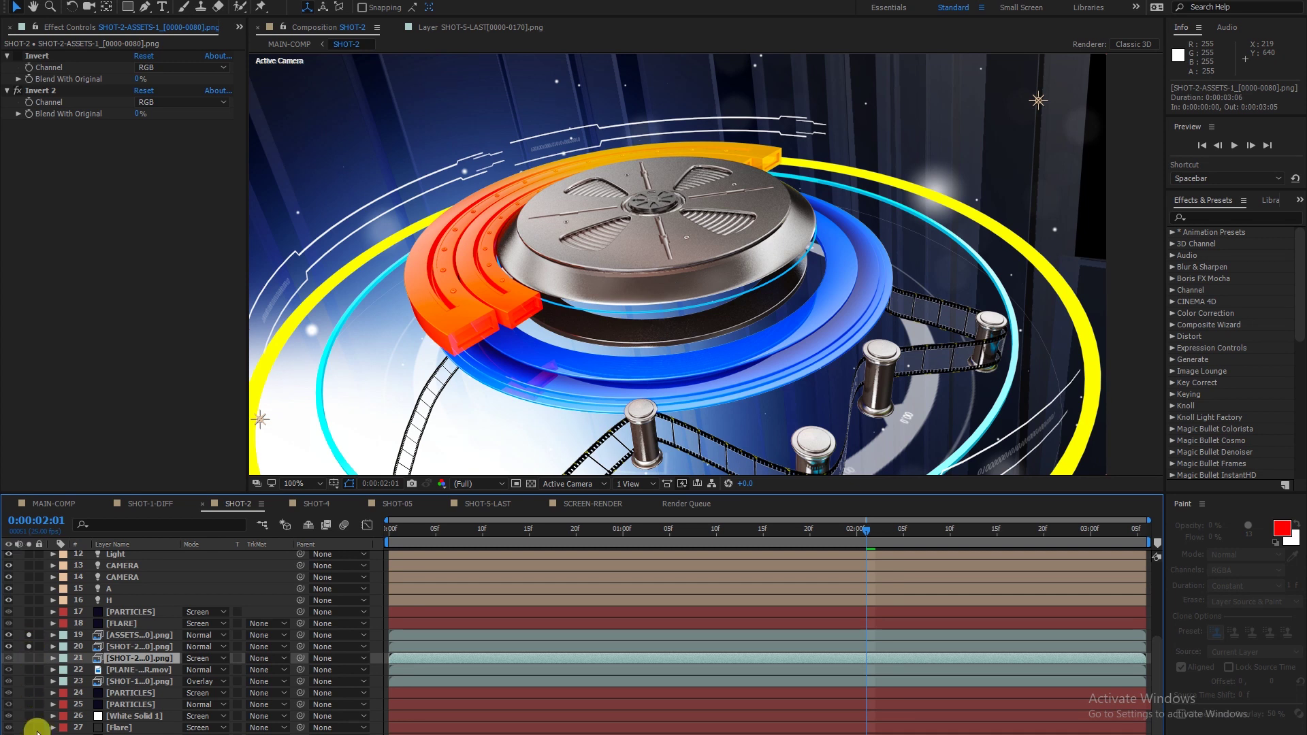
Unsolo layer 20 and scrub through the ASSETS-02 ring-line animation alone.
click(29, 647)
click(129, 647)
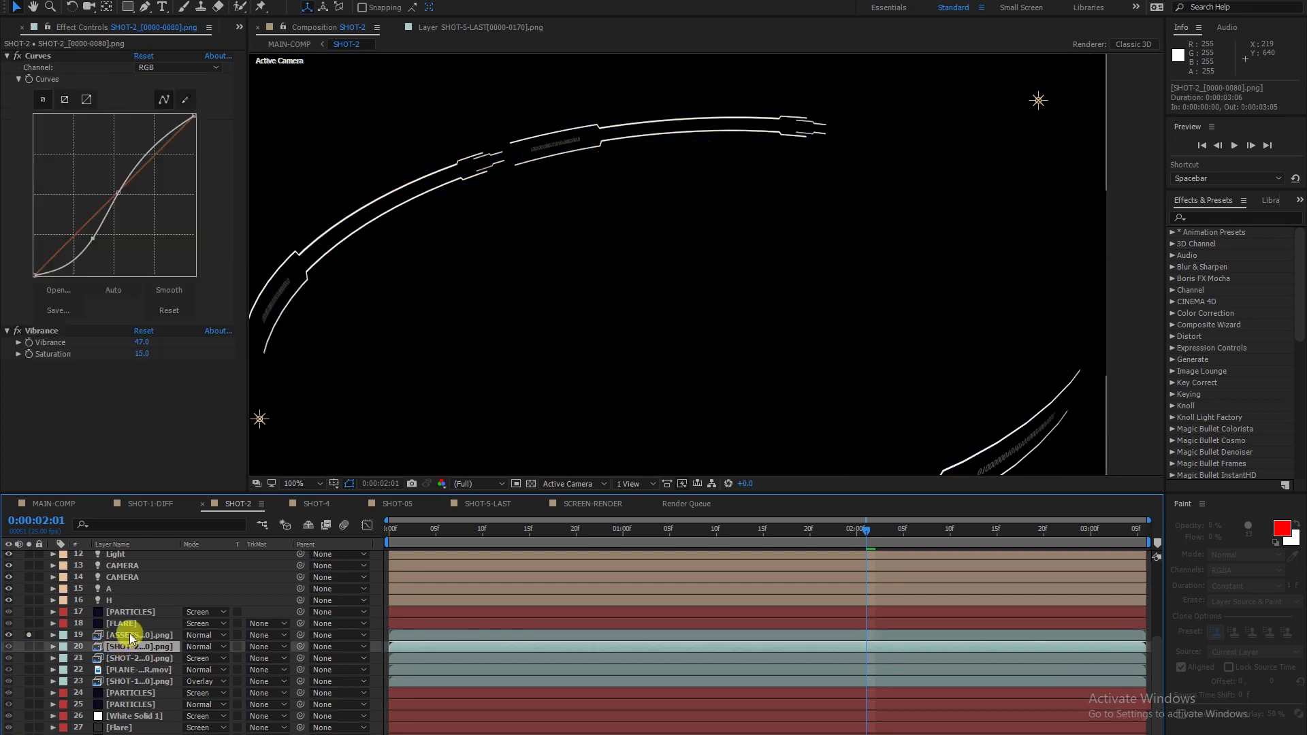
click(130, 636)
drag(423, 545, 1027, 529)
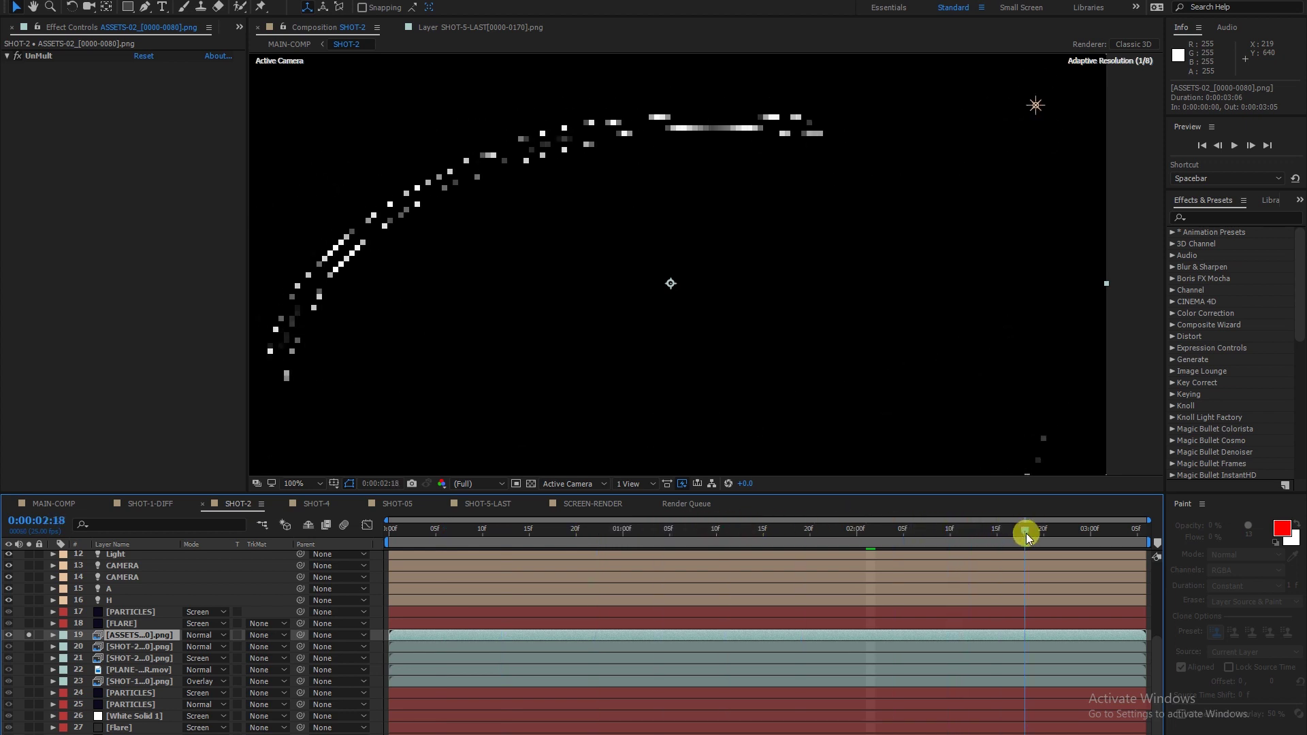
Set Fast Previews to Final Quality, return to 2:01, unsolo layer 19 and select FLARE.
click(676, 485)
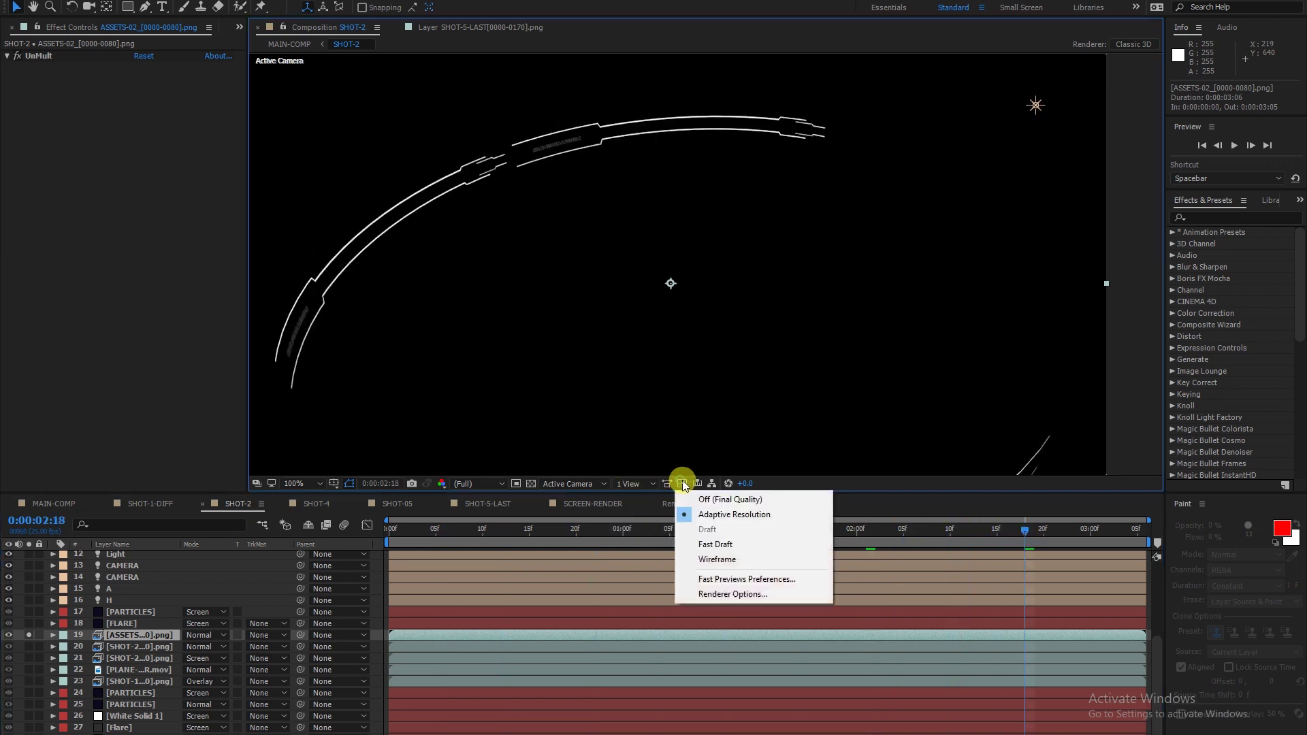
click(712, 499)
mouse_move(1027, 528)
mouse_down()
mouse_move(1072, 530)
mouse_move(852, 569)
mouse_move(553, 582)
mouse_move(709, 599)
mouse_move(1090, 574)
mouse_move(866, 591)
mouse_up()
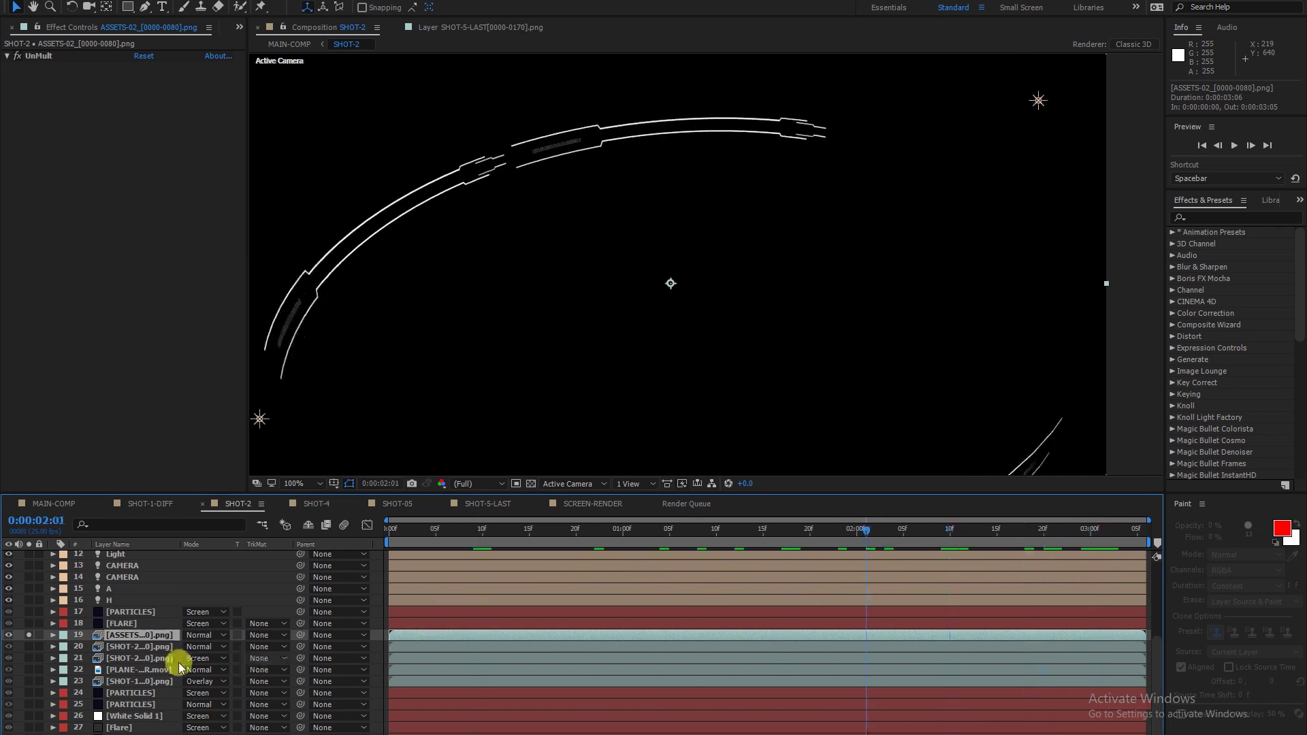
click(28, 635)
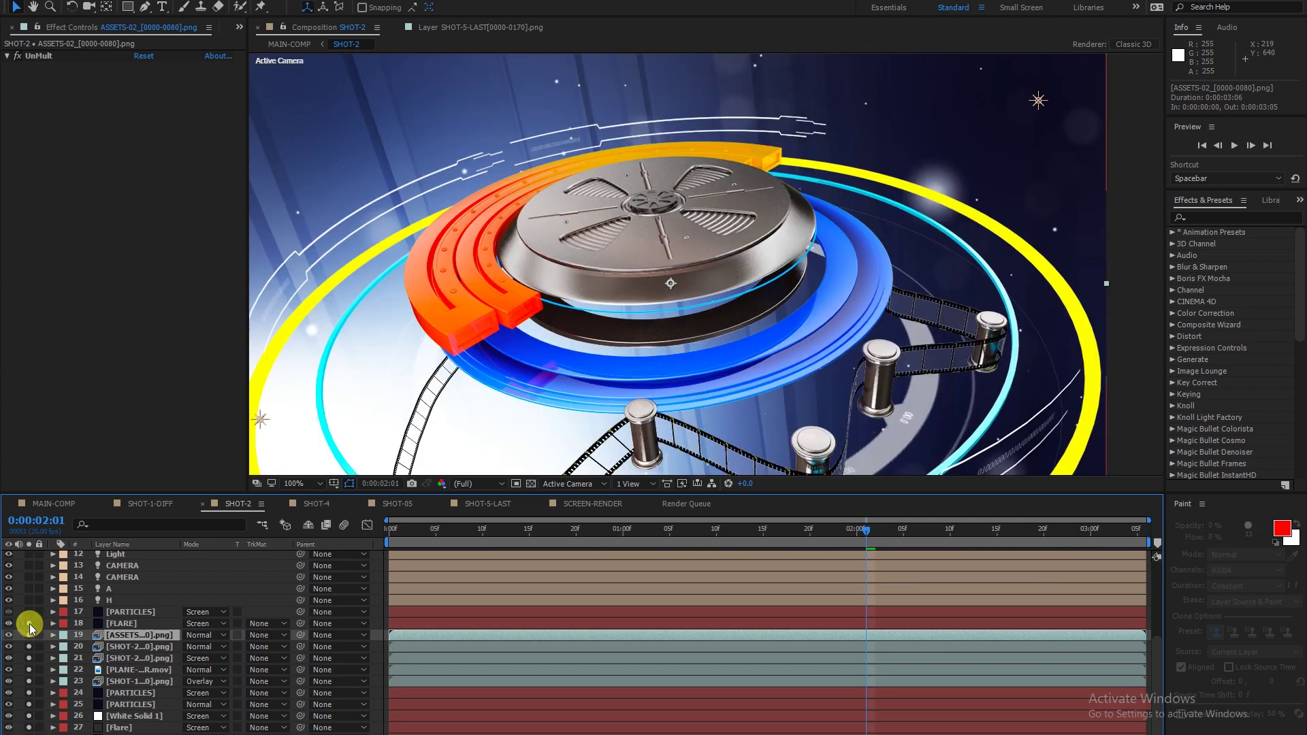
click(120, 624)
scroll(165, 663, up, 3)
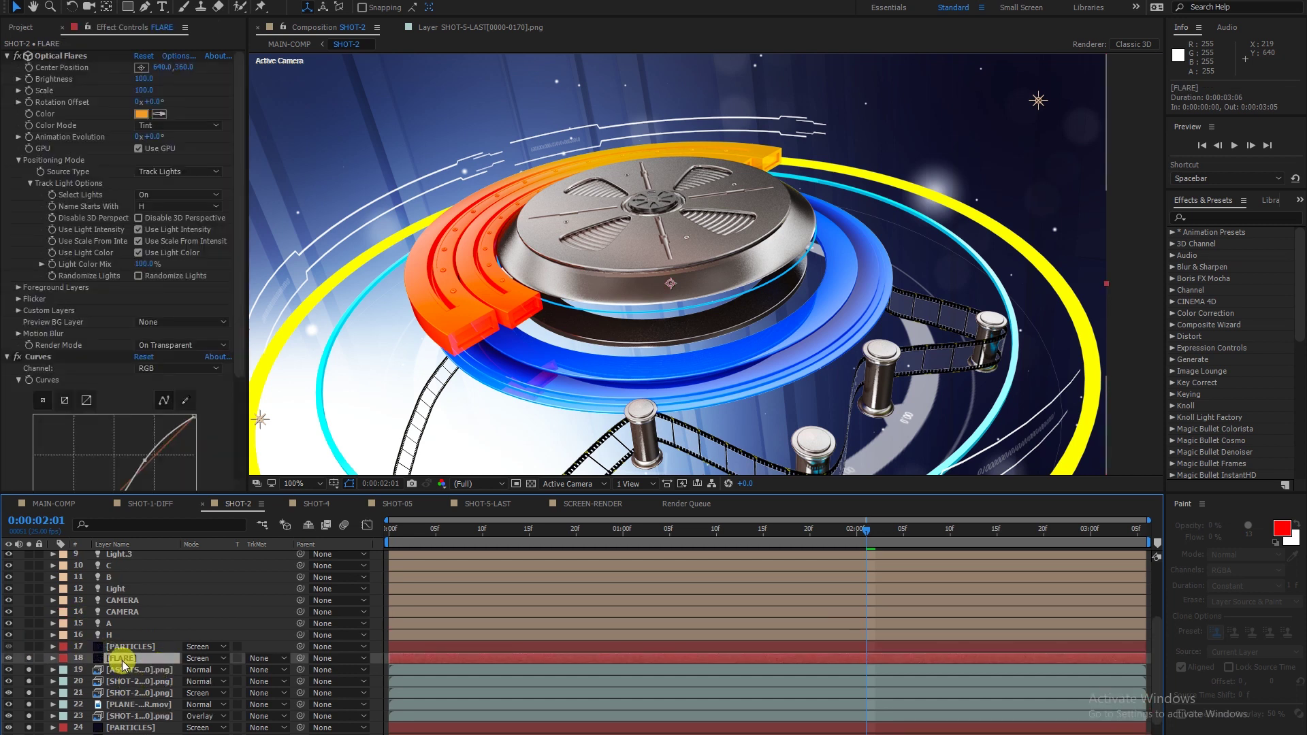
Check the PARTICLES settings and solo the three FLARE layers plus layers 1 and 2.
click(33, 648)
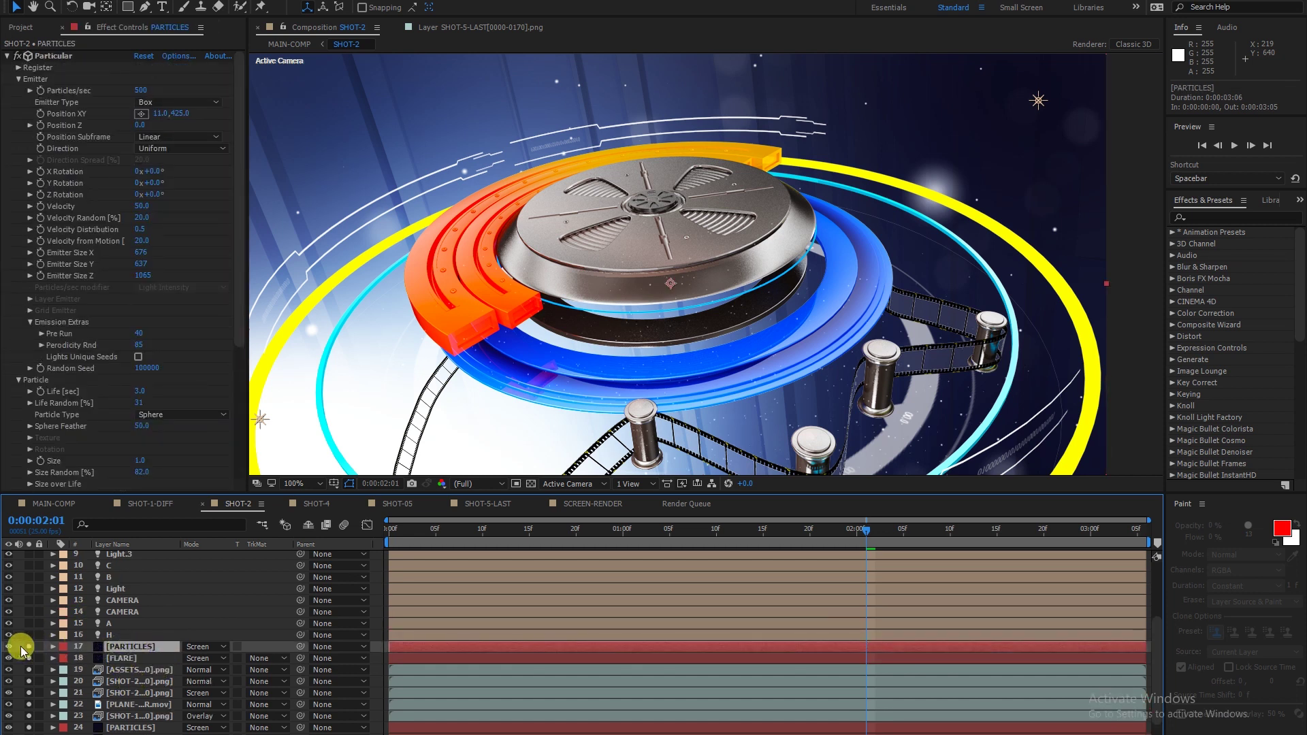
scroll(121, 674, up, 3)
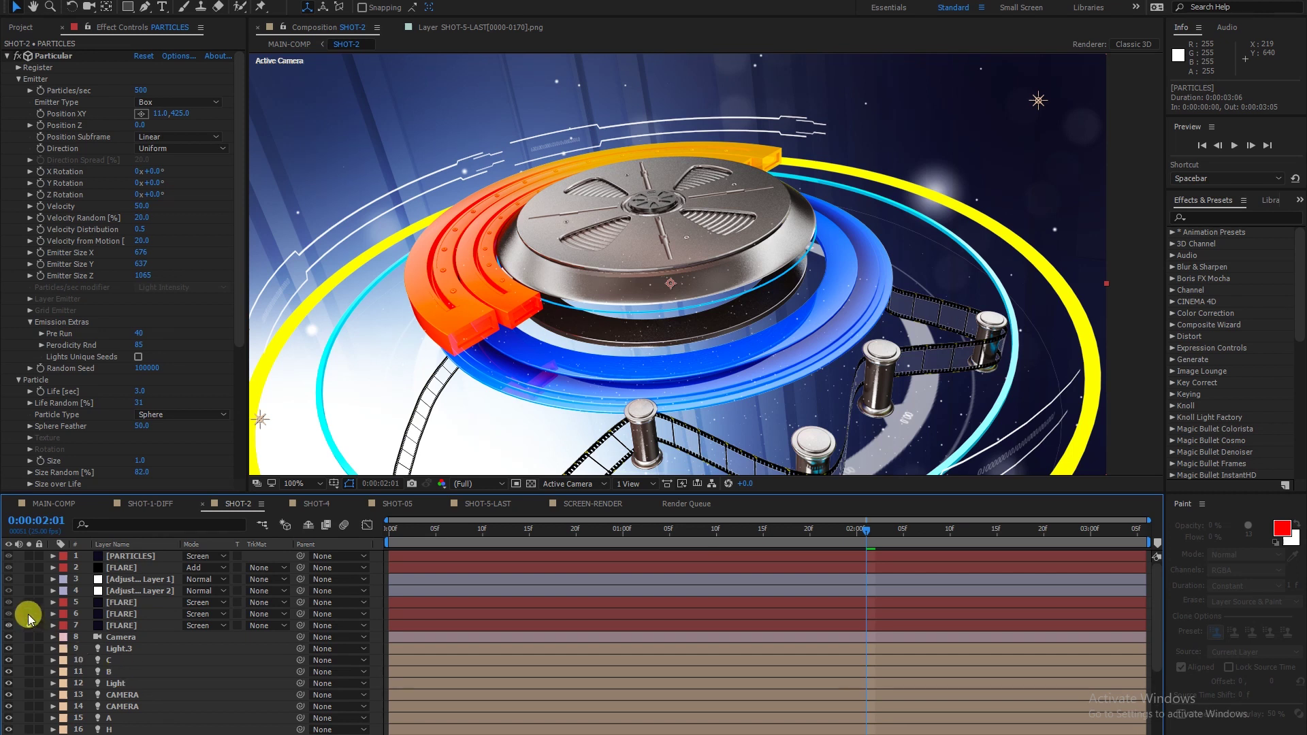
drag(29, 625, 29, 591)
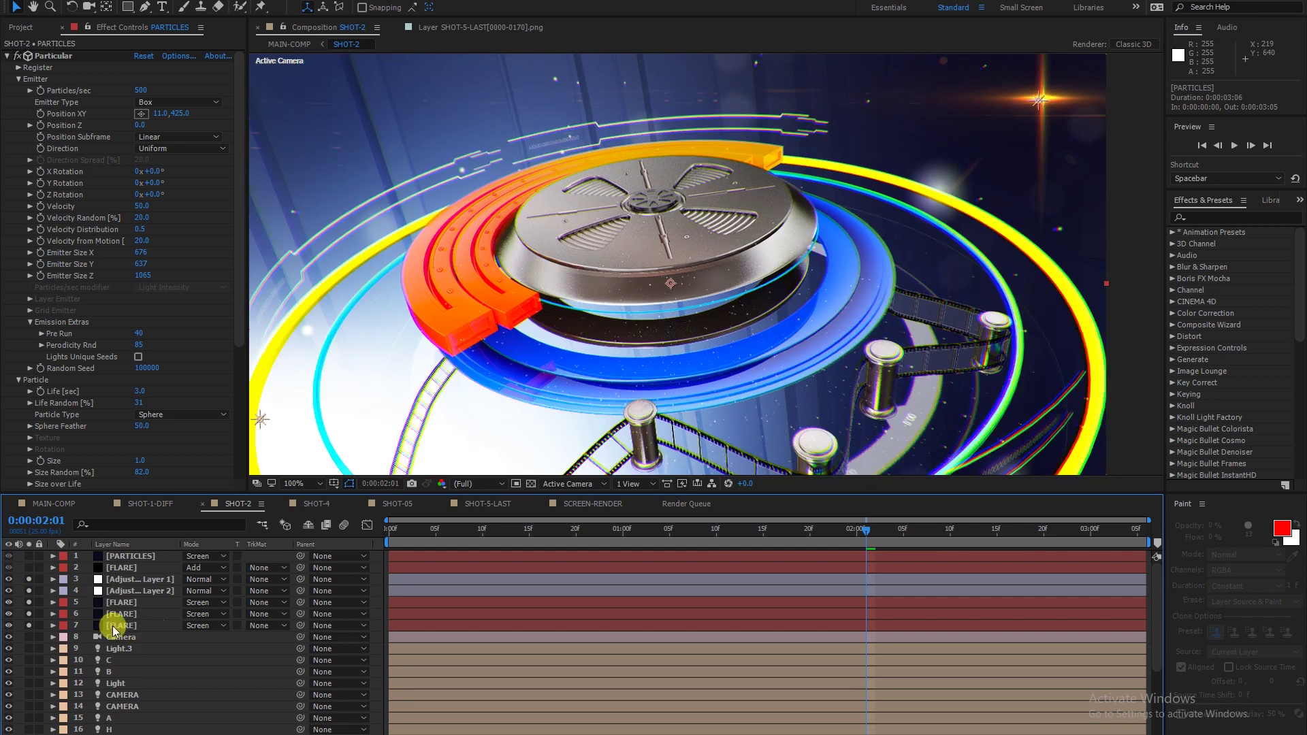
click(29, 556)
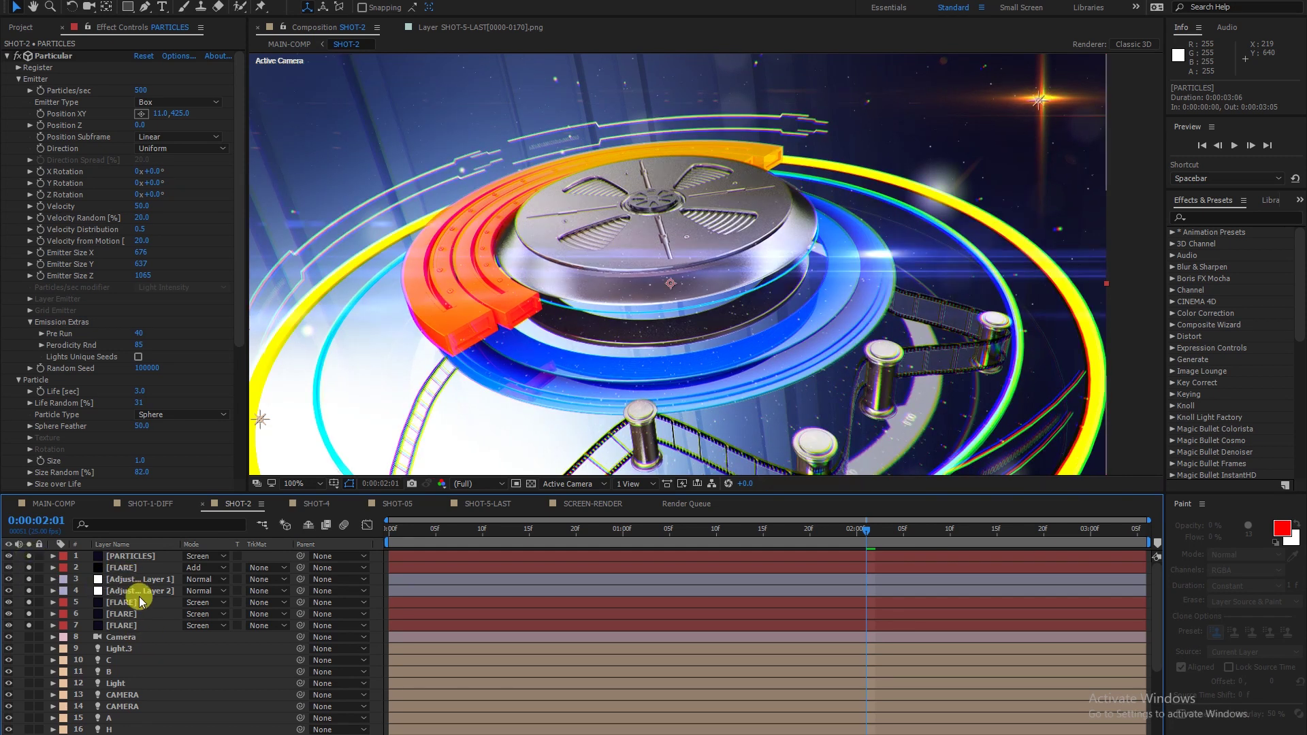
scroll(142, 605, down, 3)
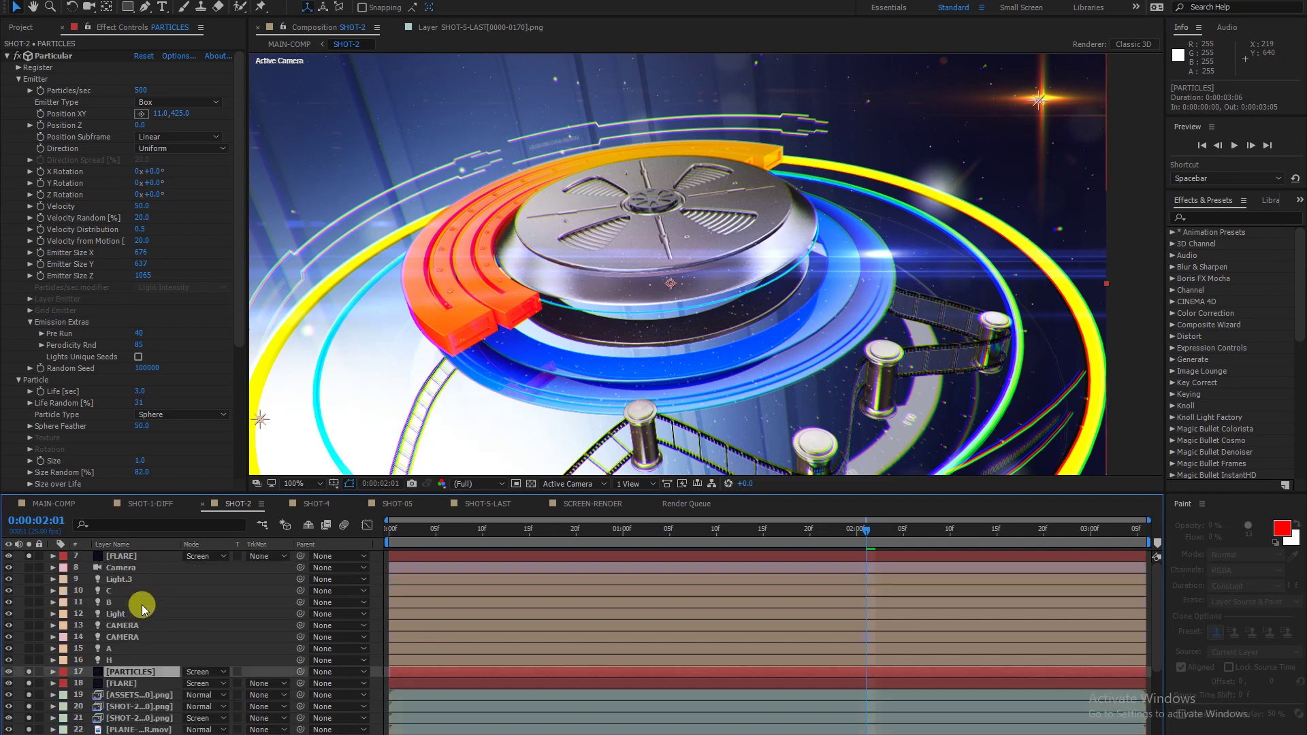
scroll(149, 648, down, 3)
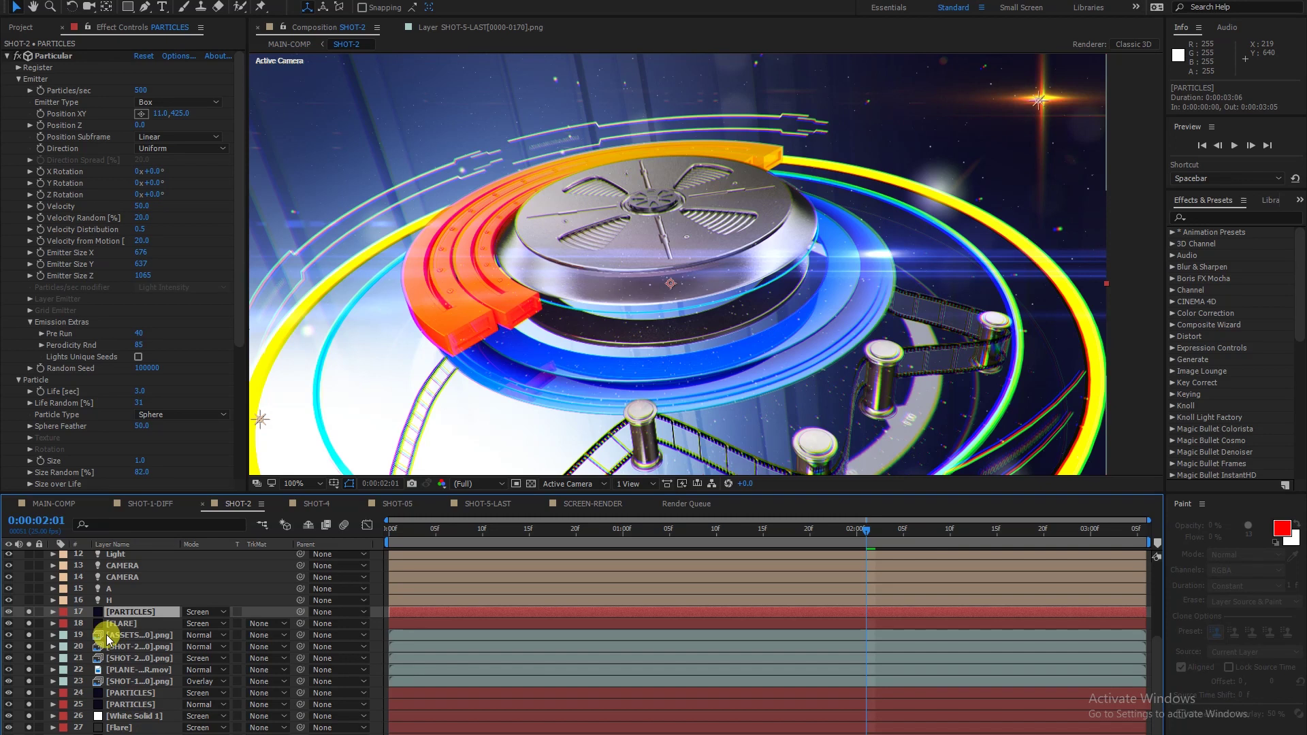
Glance at SHOT-1-DIFF, return to SHOT-2, then open the SHOT-4 composition.
click(151, 504)
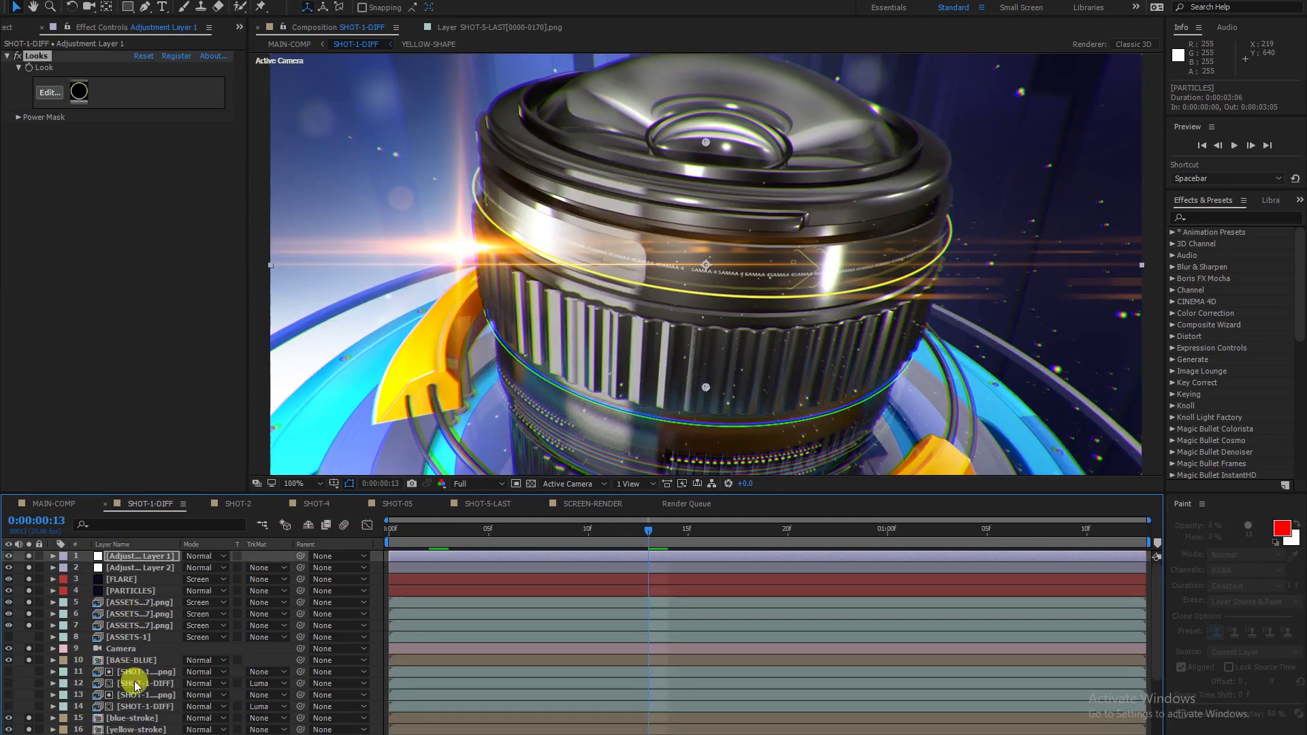
click(235, 503)
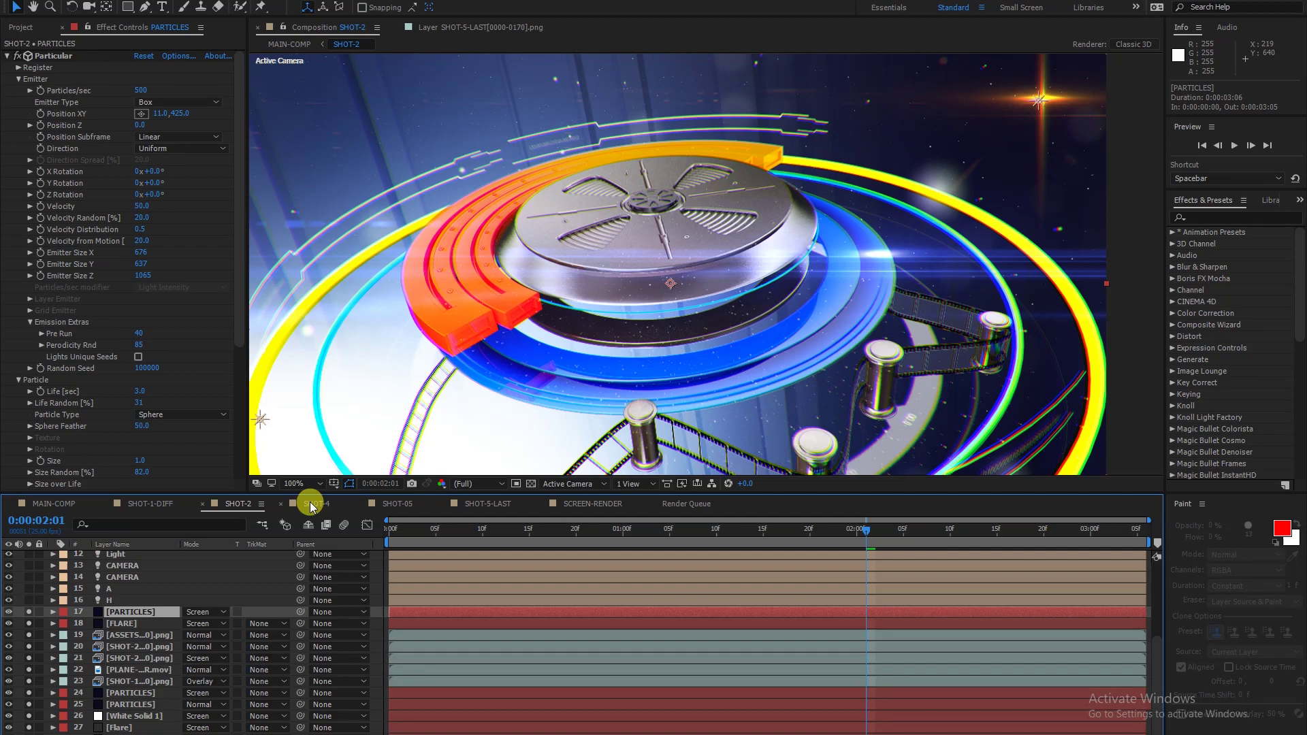
click(310, 504)
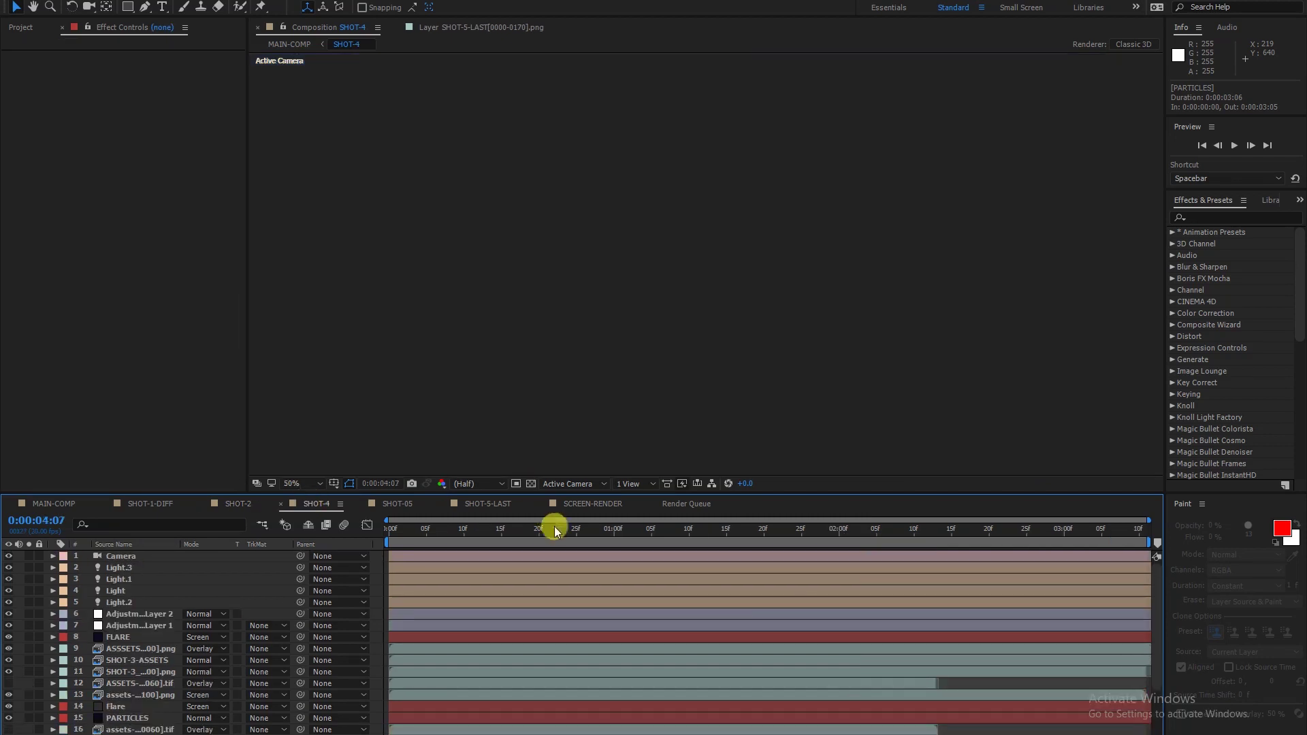
Show SHOT-4 at 0:00:01:11 with Full resolution, Fit magnification and Final Quality previews.
click(554, 532)
drag(555, 533, 697, 532)
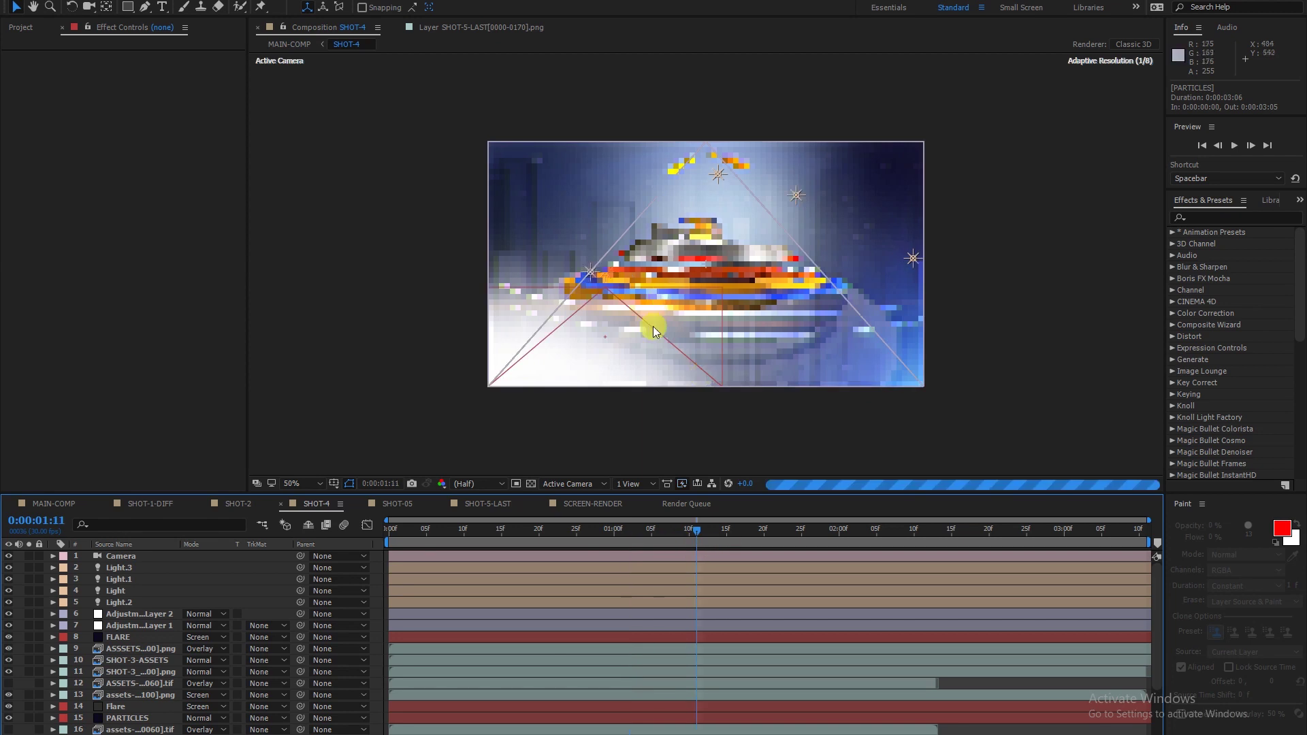
click(480, 485)
click(480, 519)
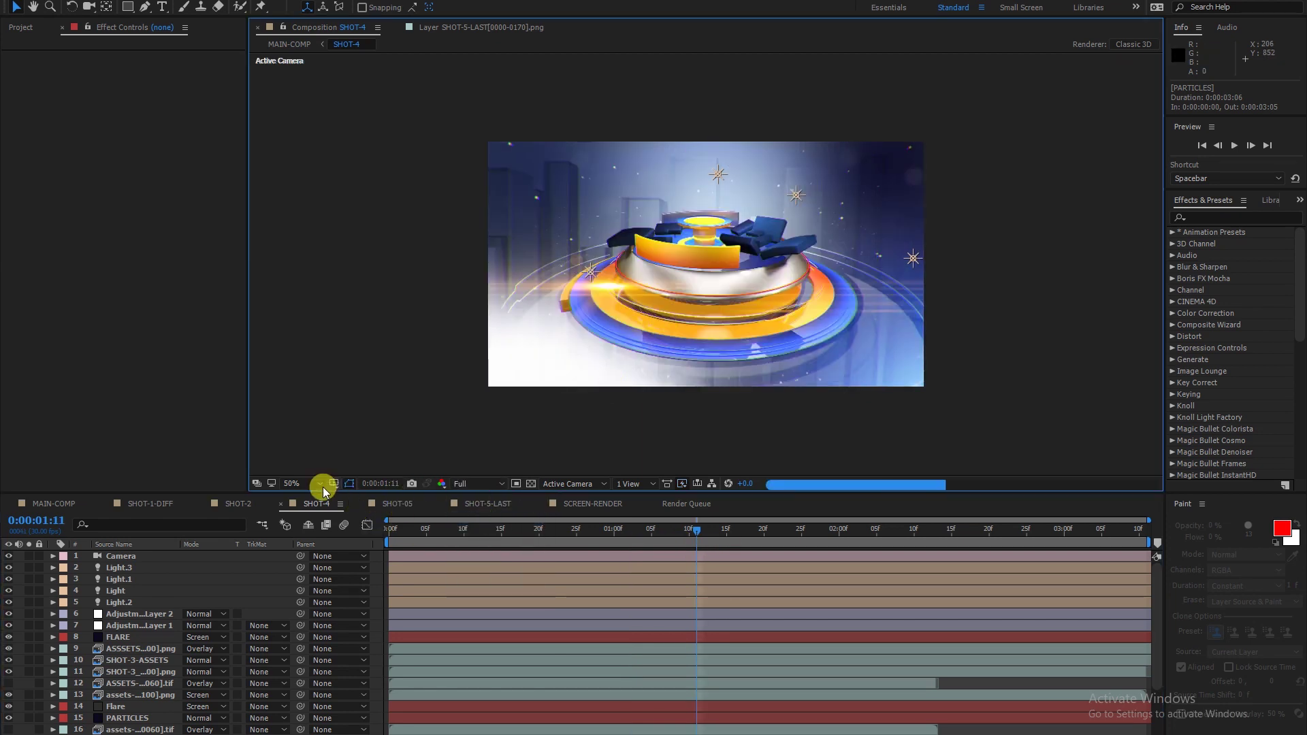
click(293, 485)
click(308, 499)
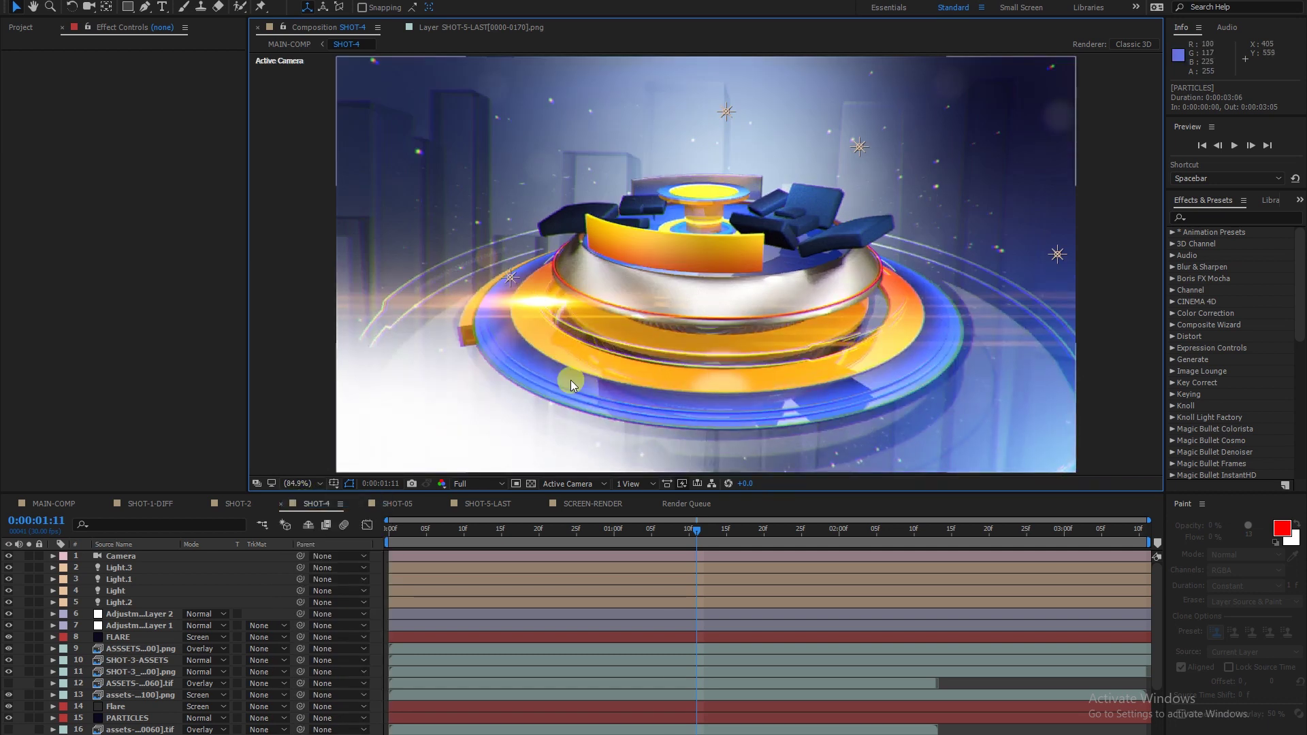
click(713, 484)
click(705, 496)
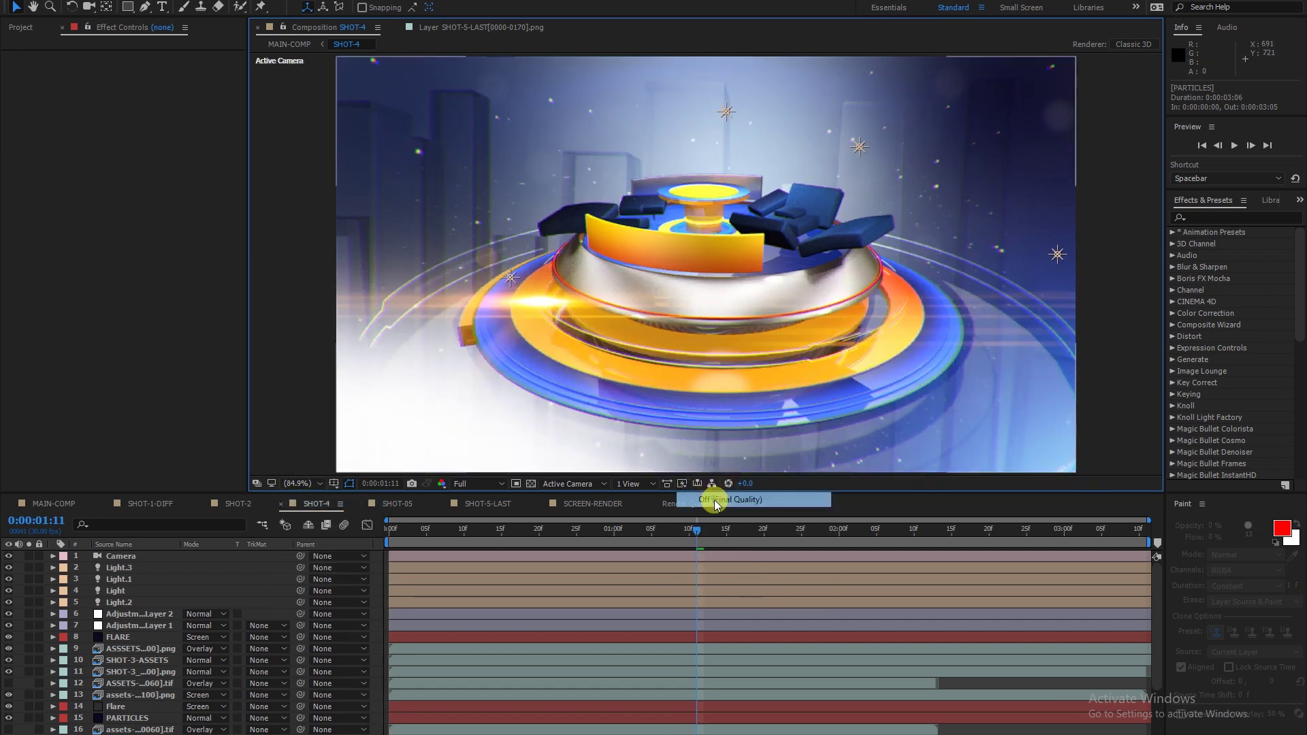
Solo the PARTICLES layer, then add layers 13, 14, 9, 10 and the next one up.
click(121, 718)
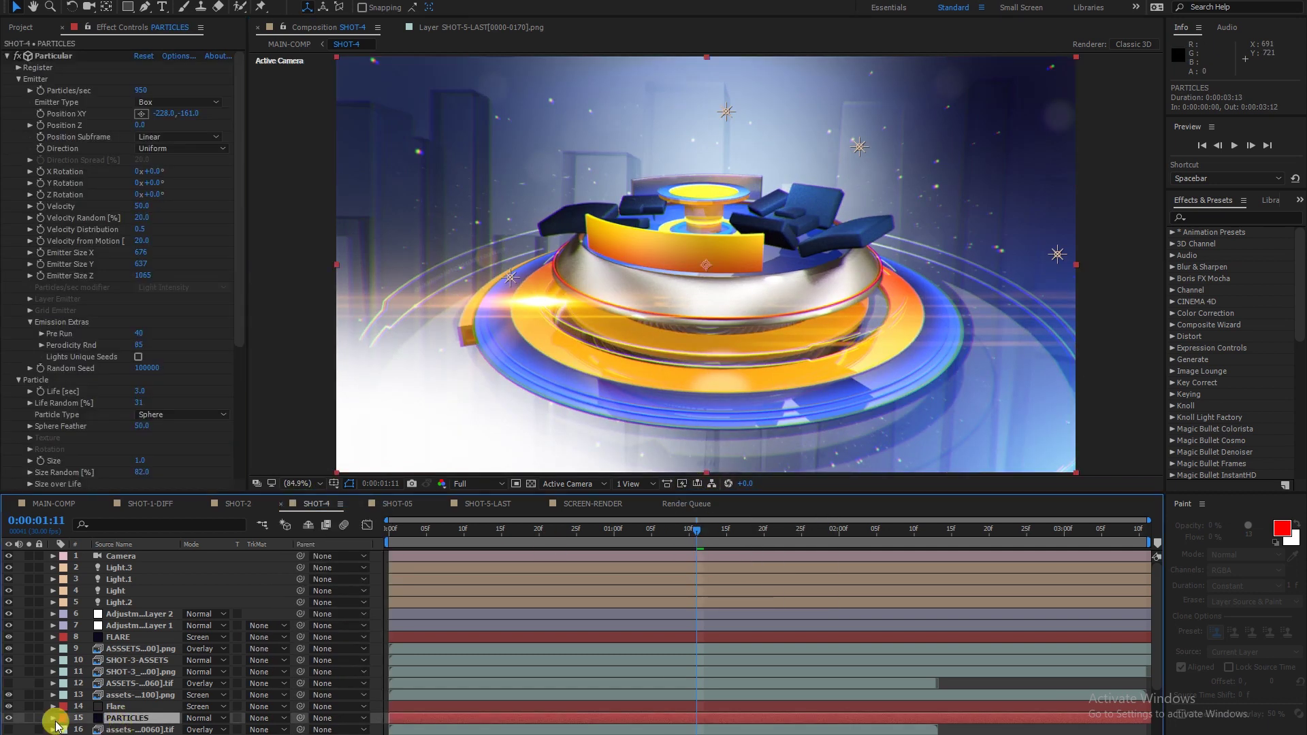
click(28, 719)
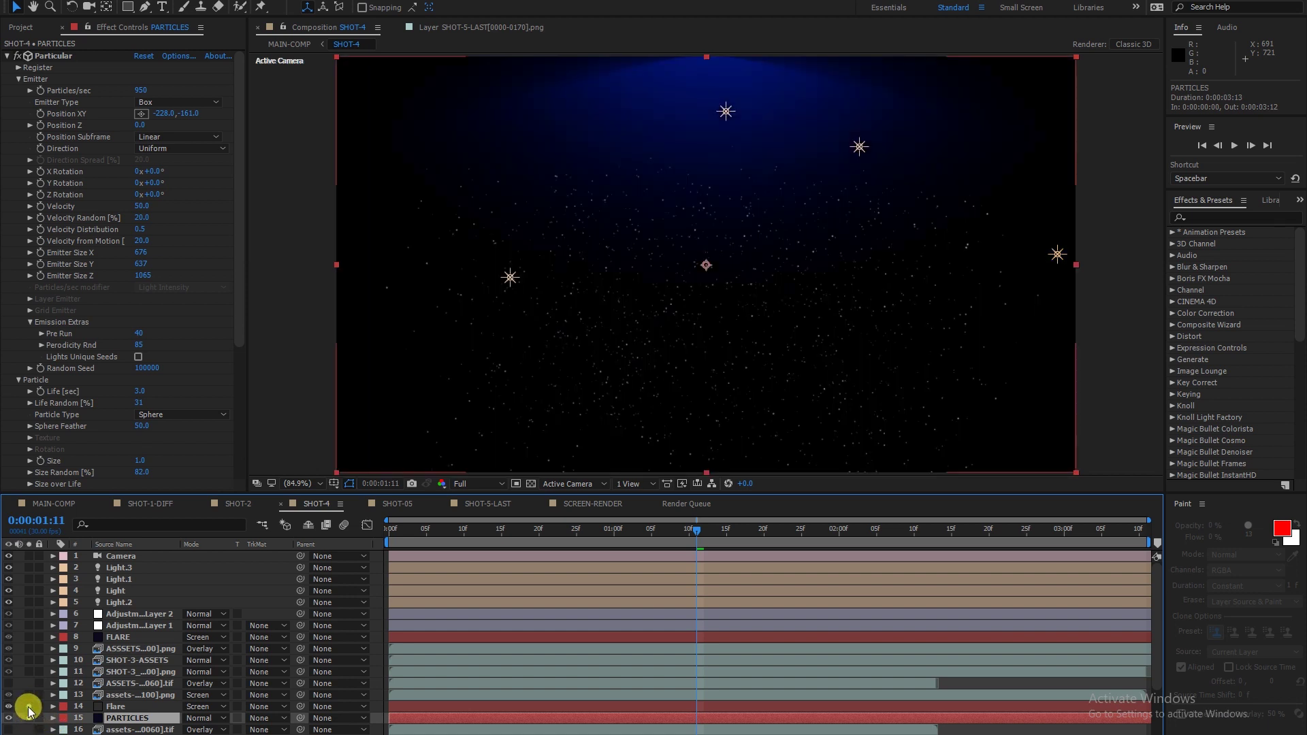
click(29, 707)
click(29, 696)
click(29, 672)
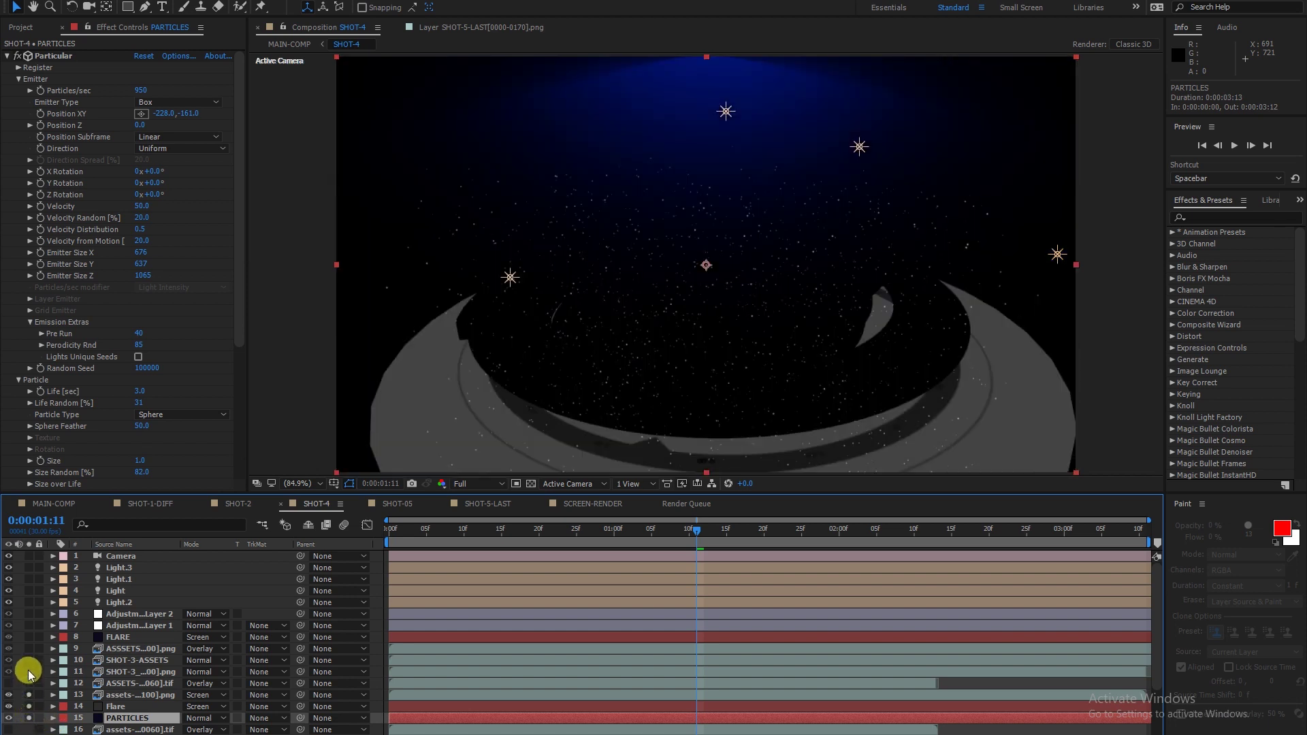
click(29, 661)
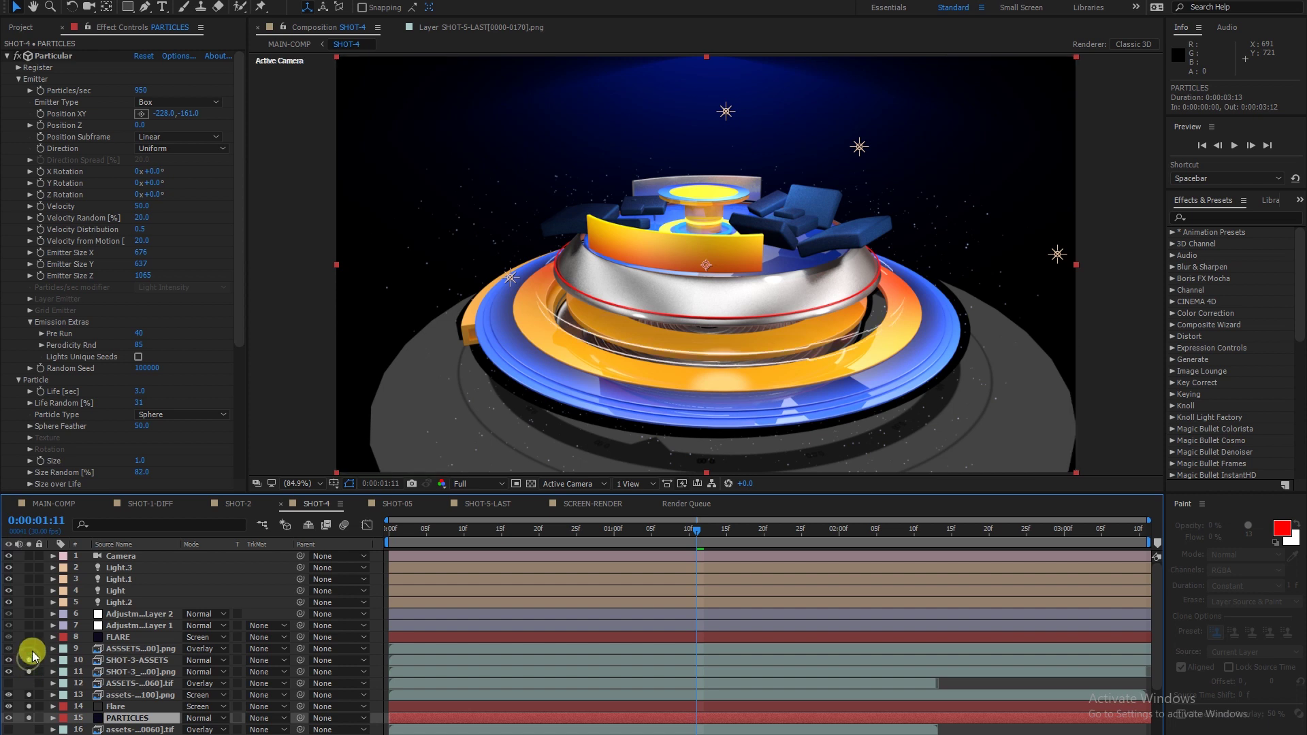
click(29, 648)
click(29, 625)
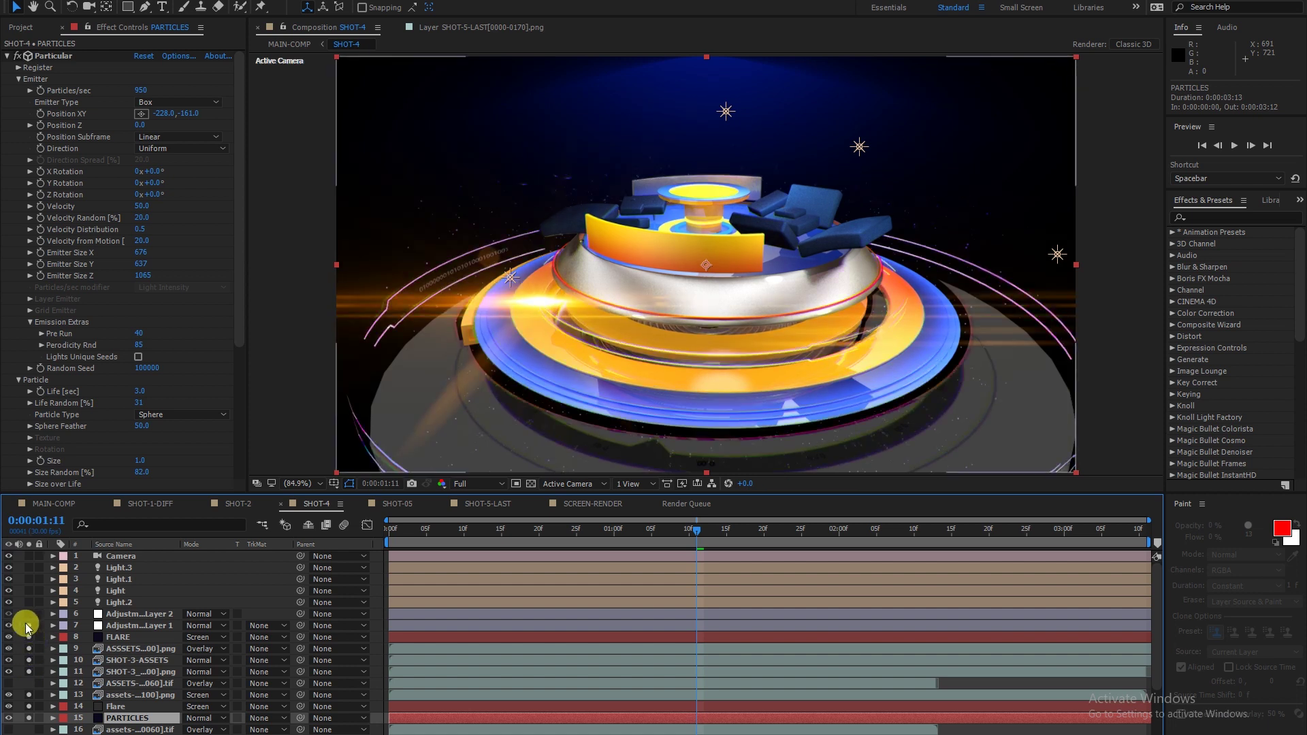
Inspect Looks on Adjustment Layer 1 and Sharpen on Adjustment Layer 2, then clear all solos.
click(143, 625)
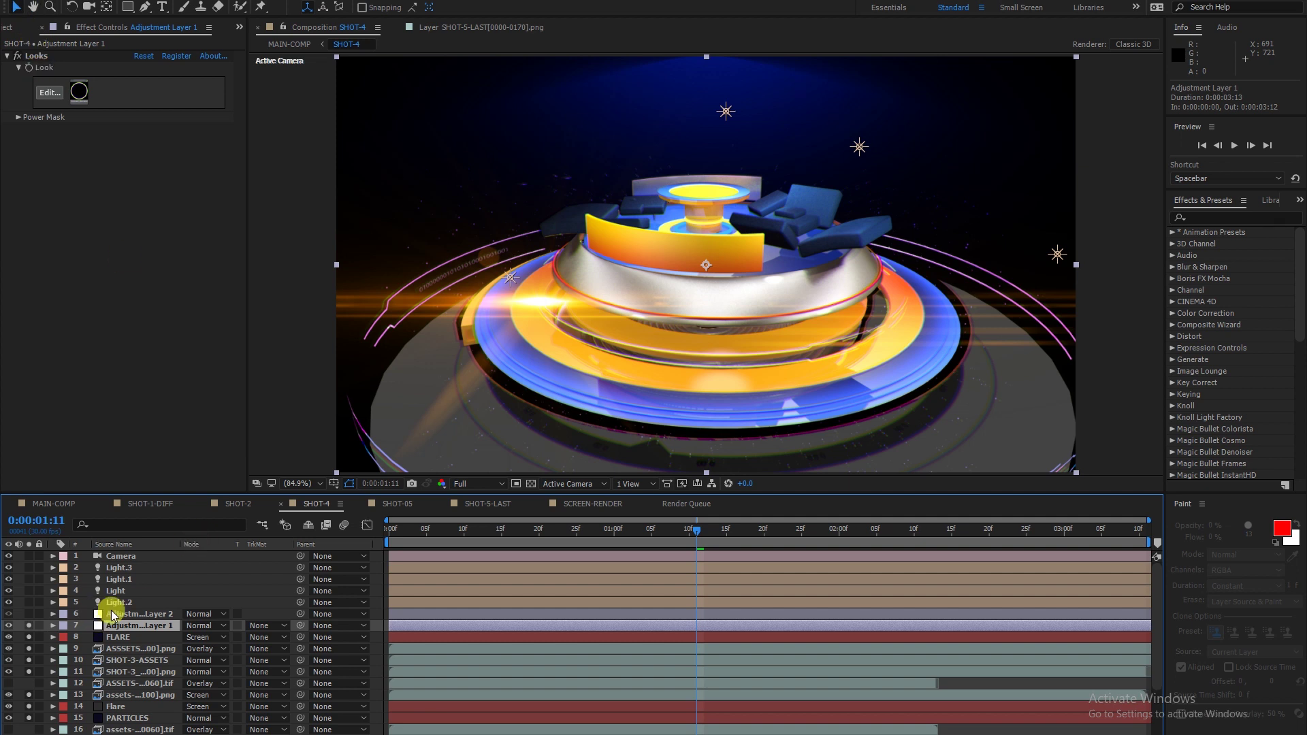
click(112, 613)
click(29, 614)
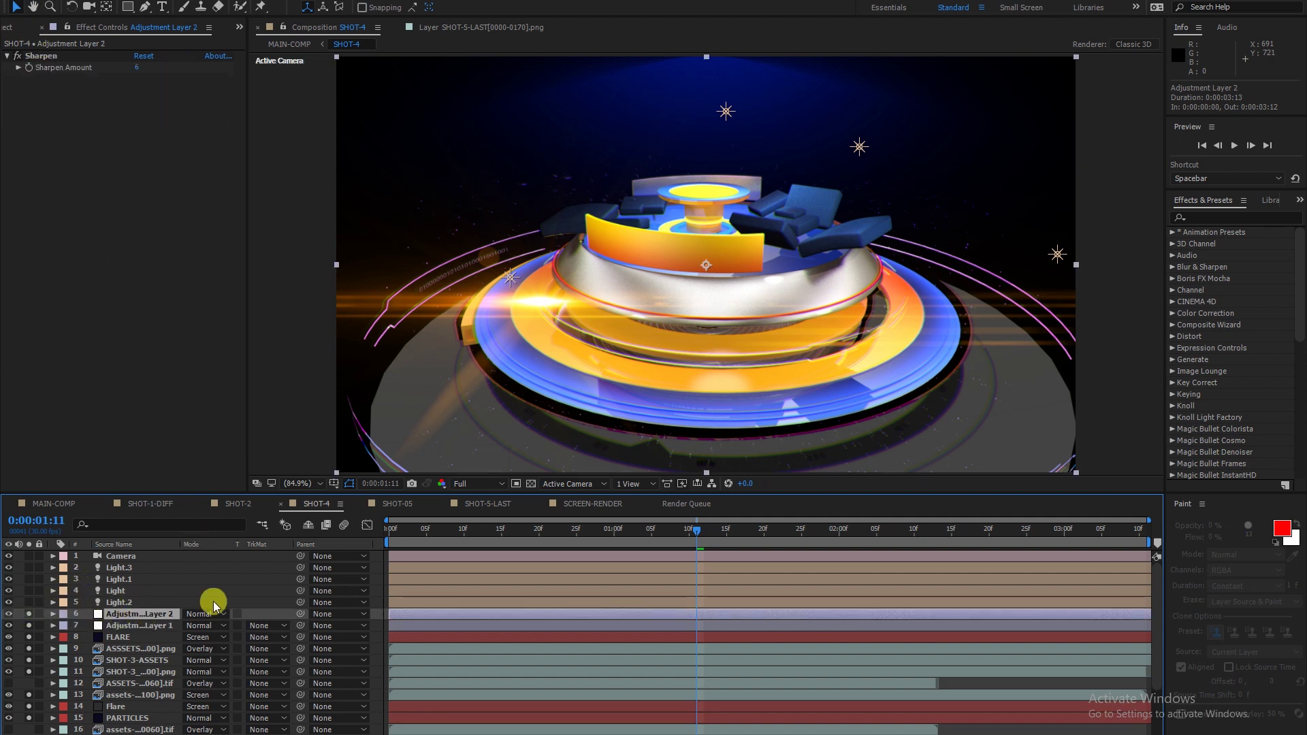
drag(31, 625, 80, 698)
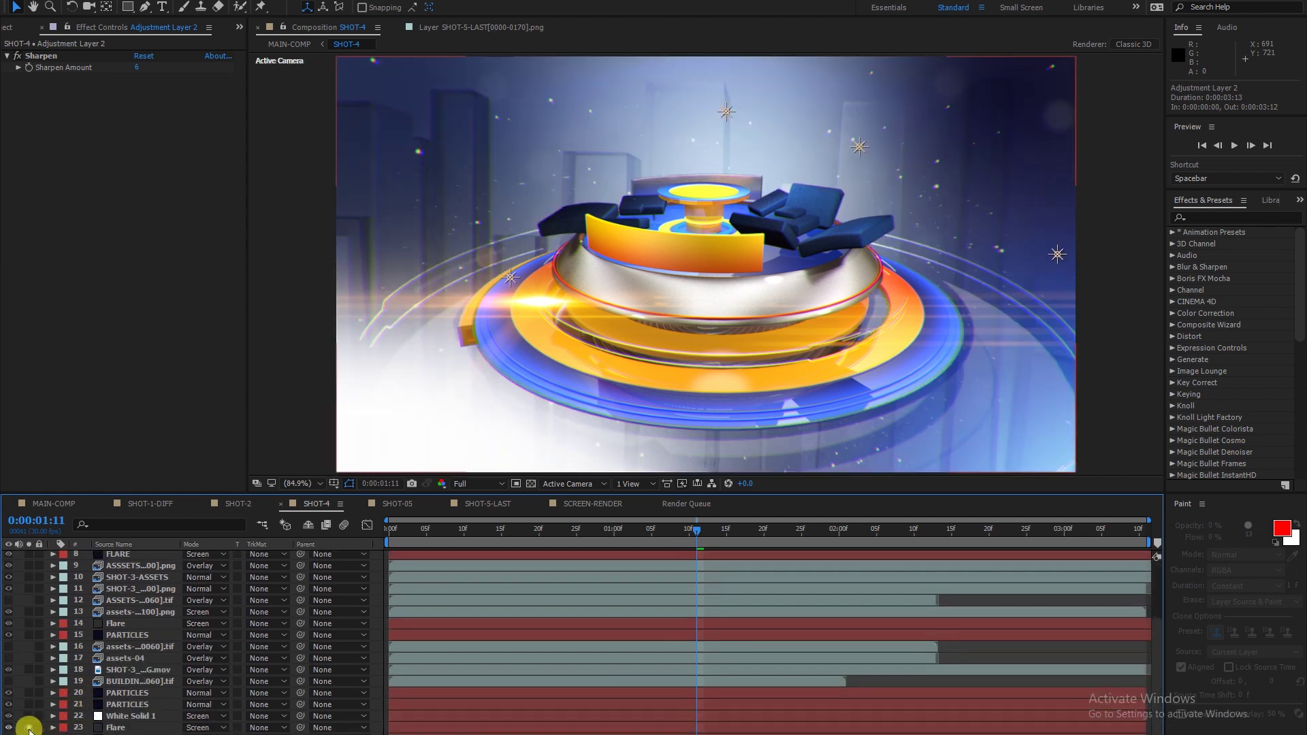
Briefly solo Flare and White Solid 1, unsolo them, and scrub to 0:00:01:23 and back to 0:00:00:13.
click(28, 728)
click(28, 717)
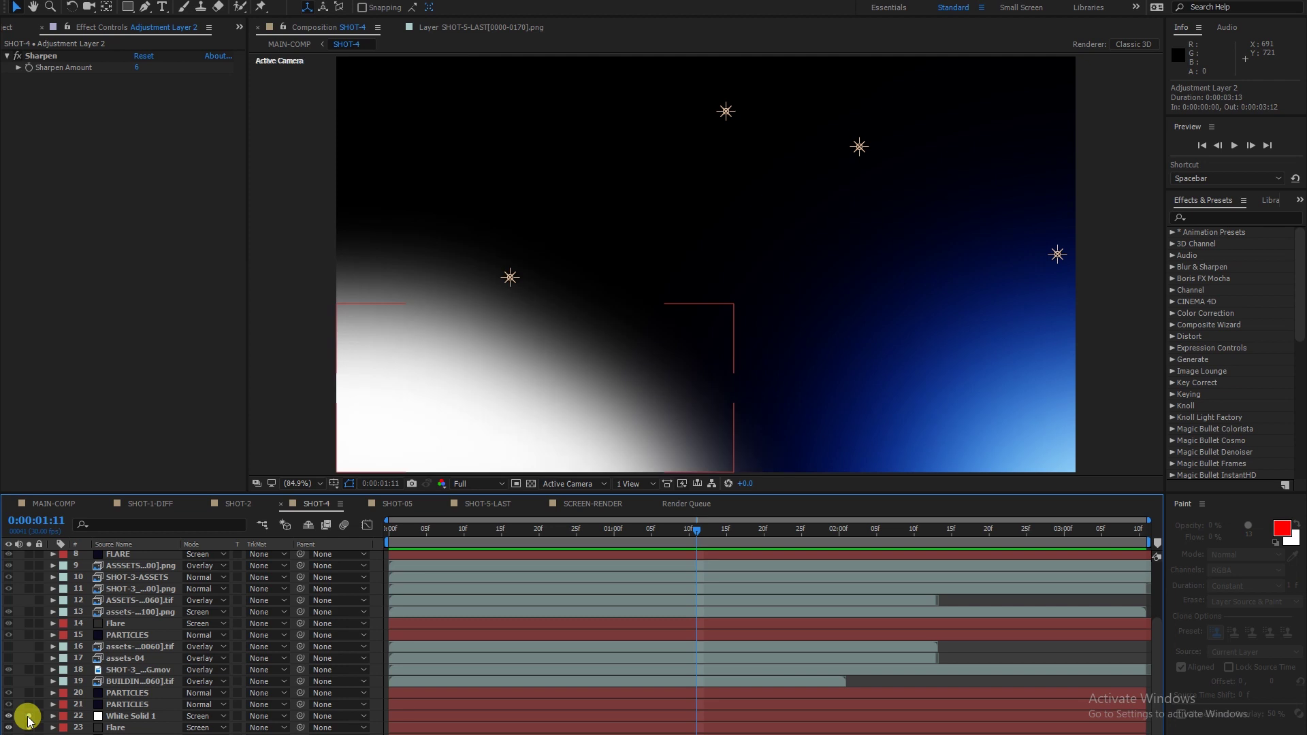
drag(29, 728, 29, 716)
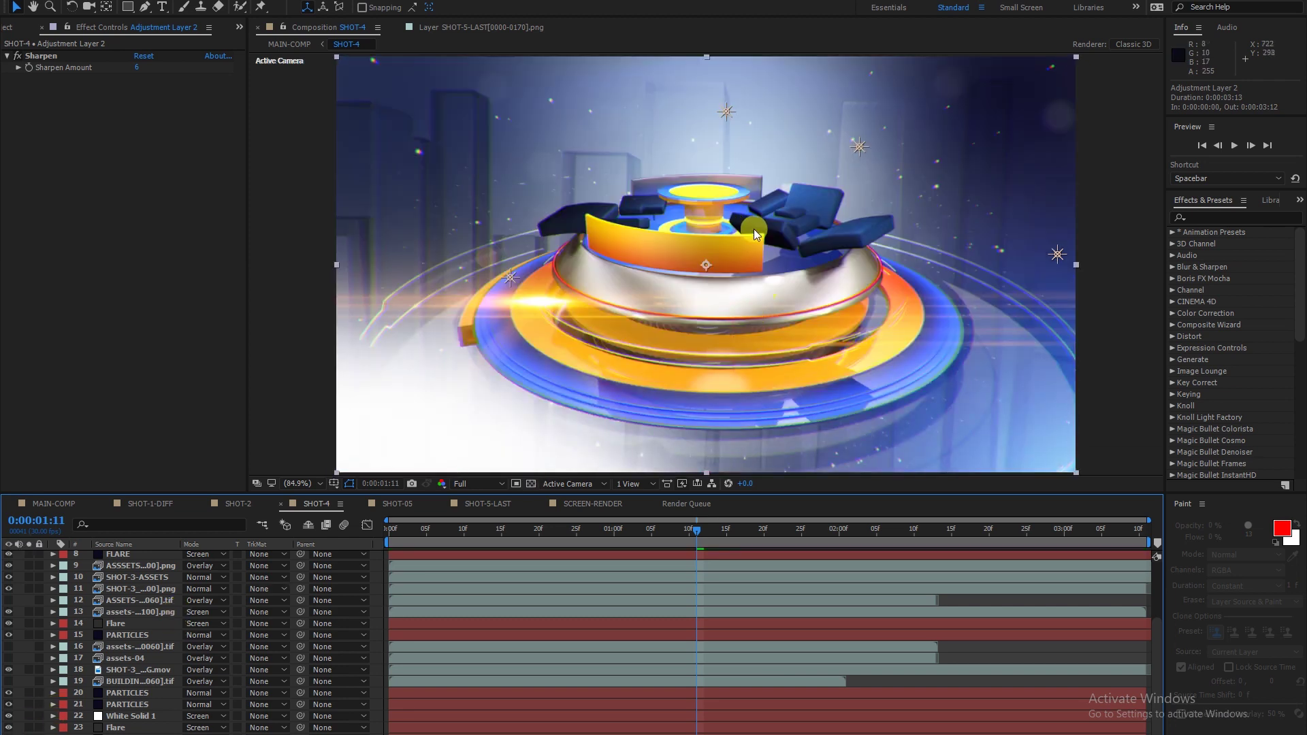
mouse_move(707, 530)
mouse_down()
mouse_move(787, 555)
mouse_move(607, 561)
mouse_up()
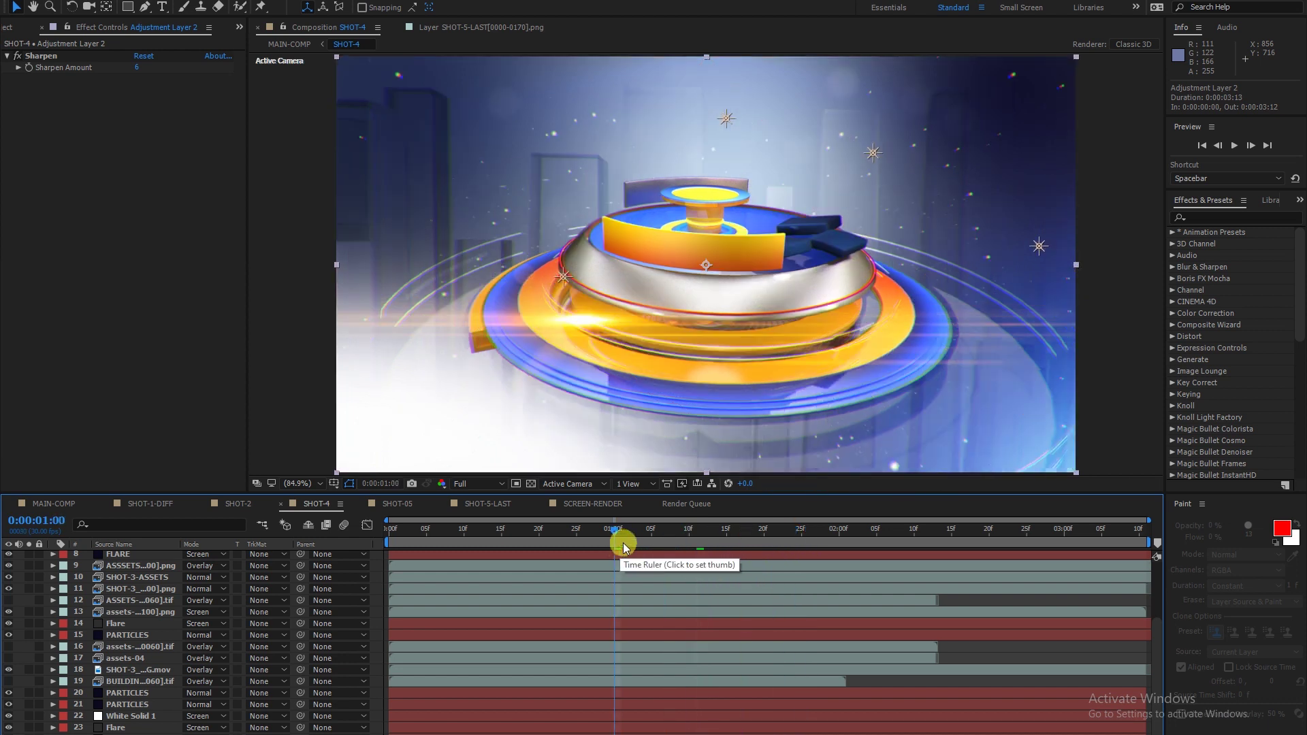
drag(588, 528, 484, 534)
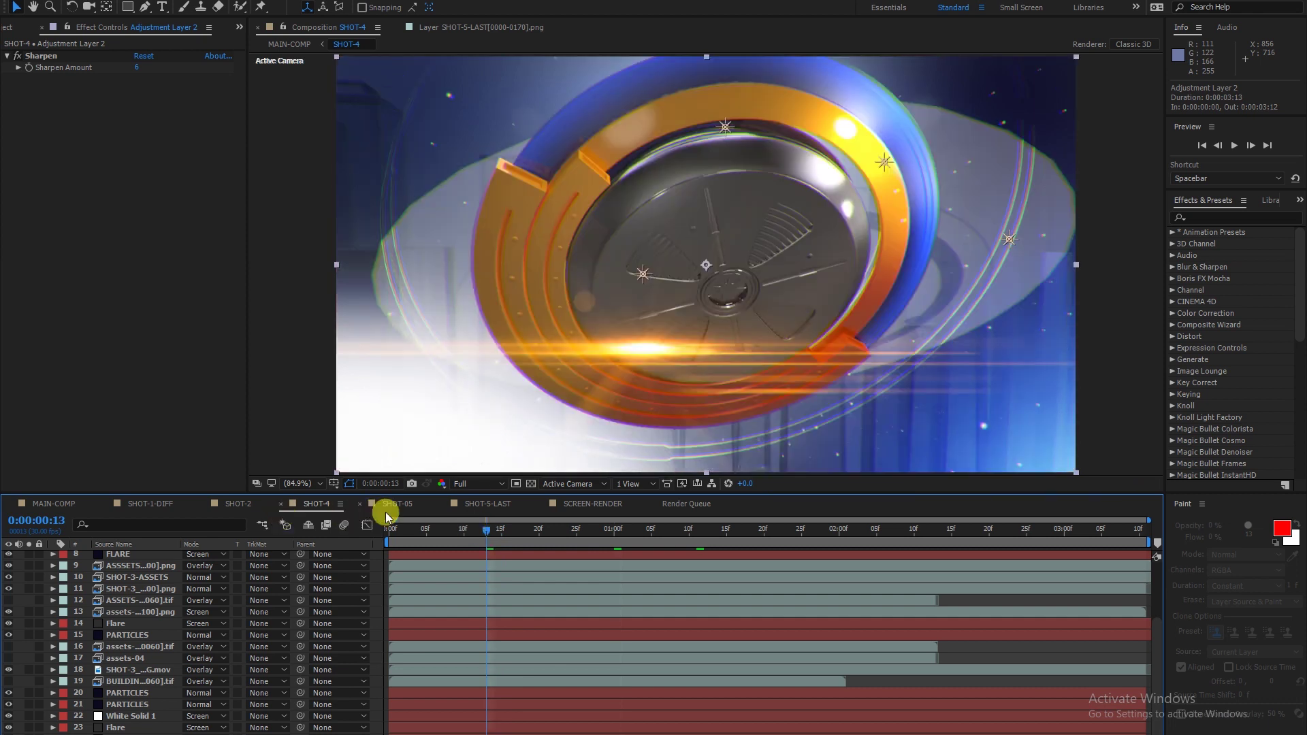
Show SHOT-05 at 0:00:00:20, fit it to the viewer, and set previews to Final Quality.
click(386, 505)
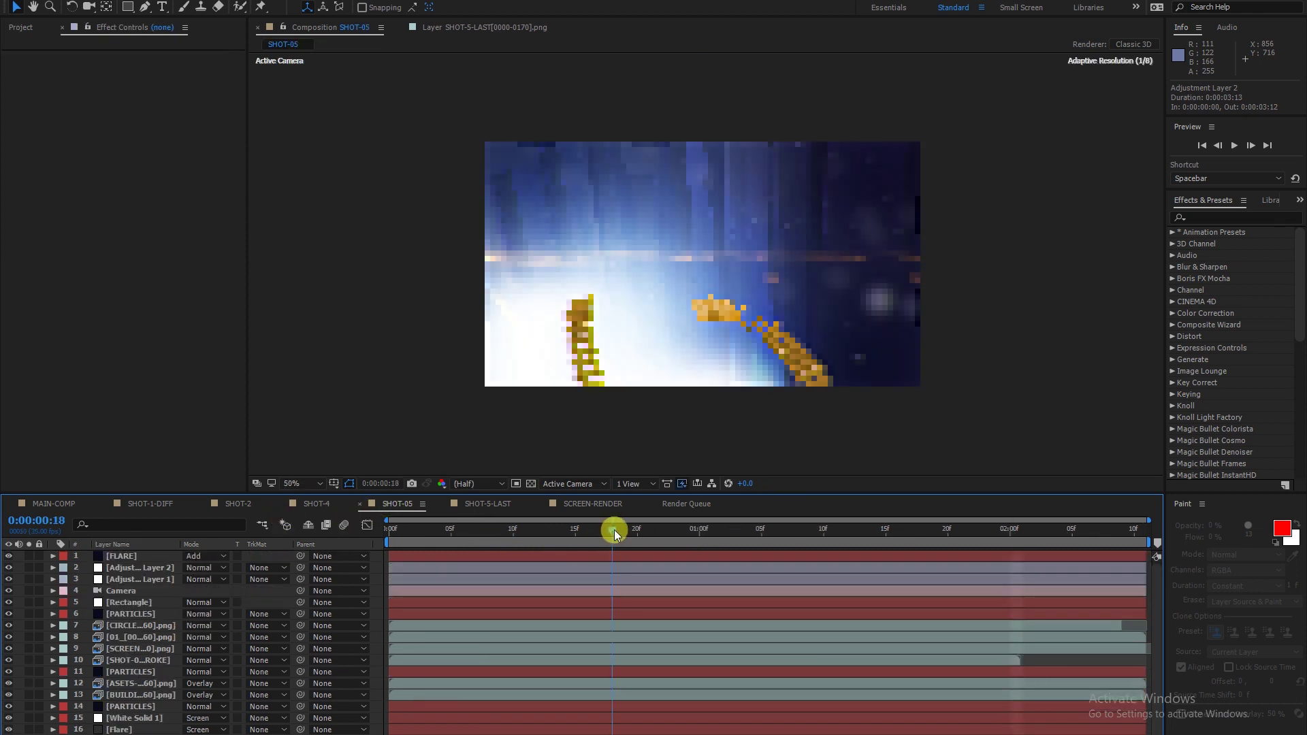
drag(614, 529, 651, 529)
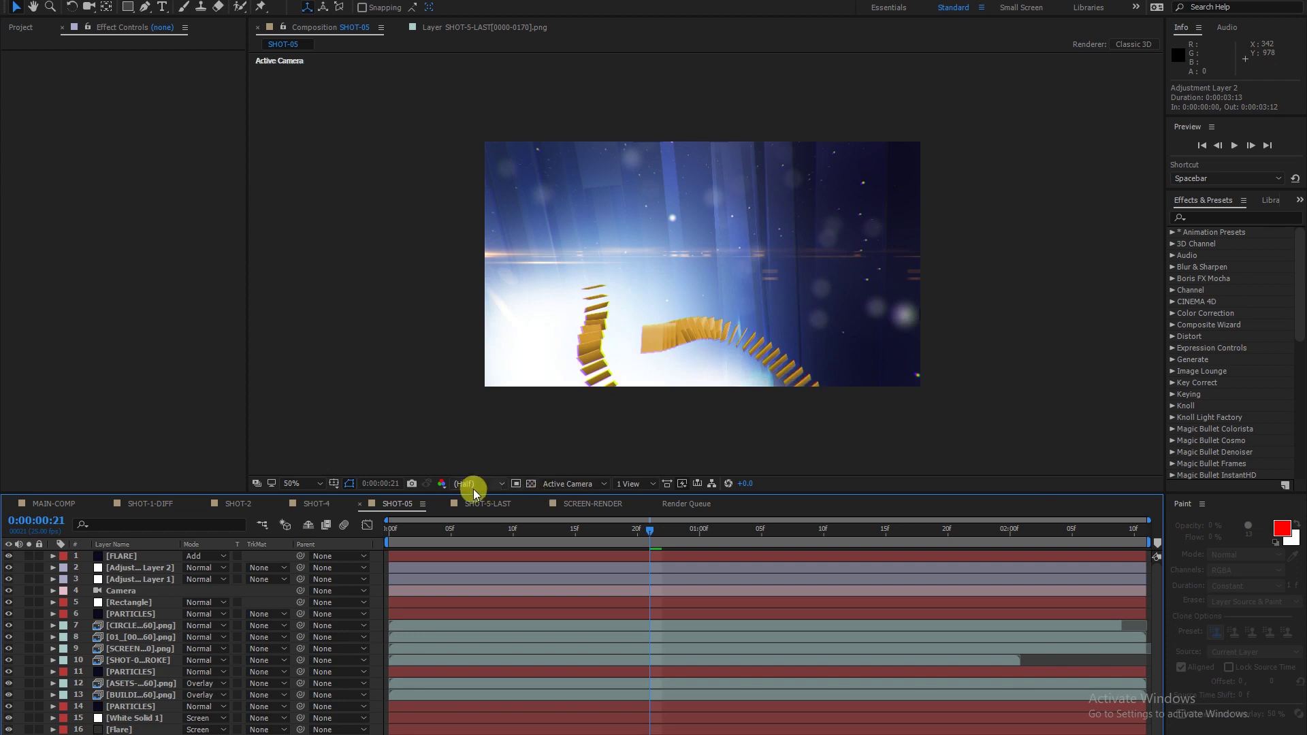
click(300, 483)
click(300, 496)
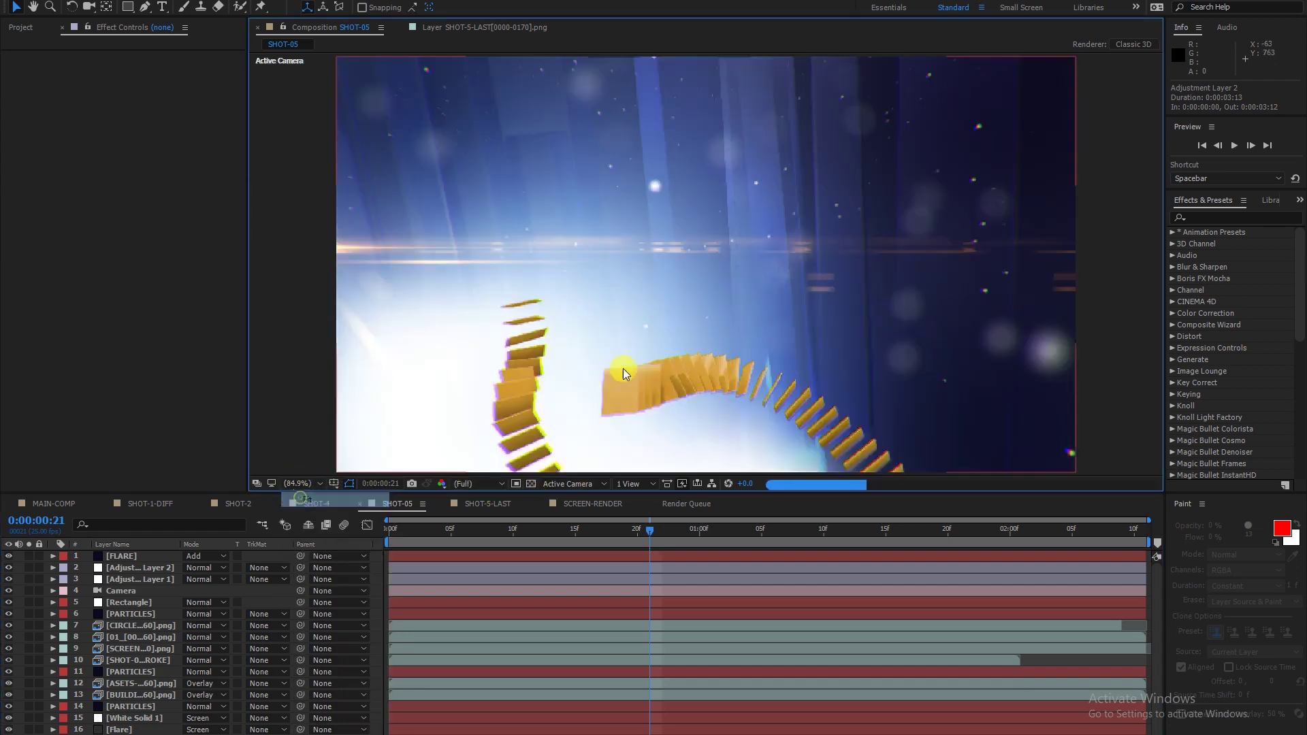
click(683, 484)
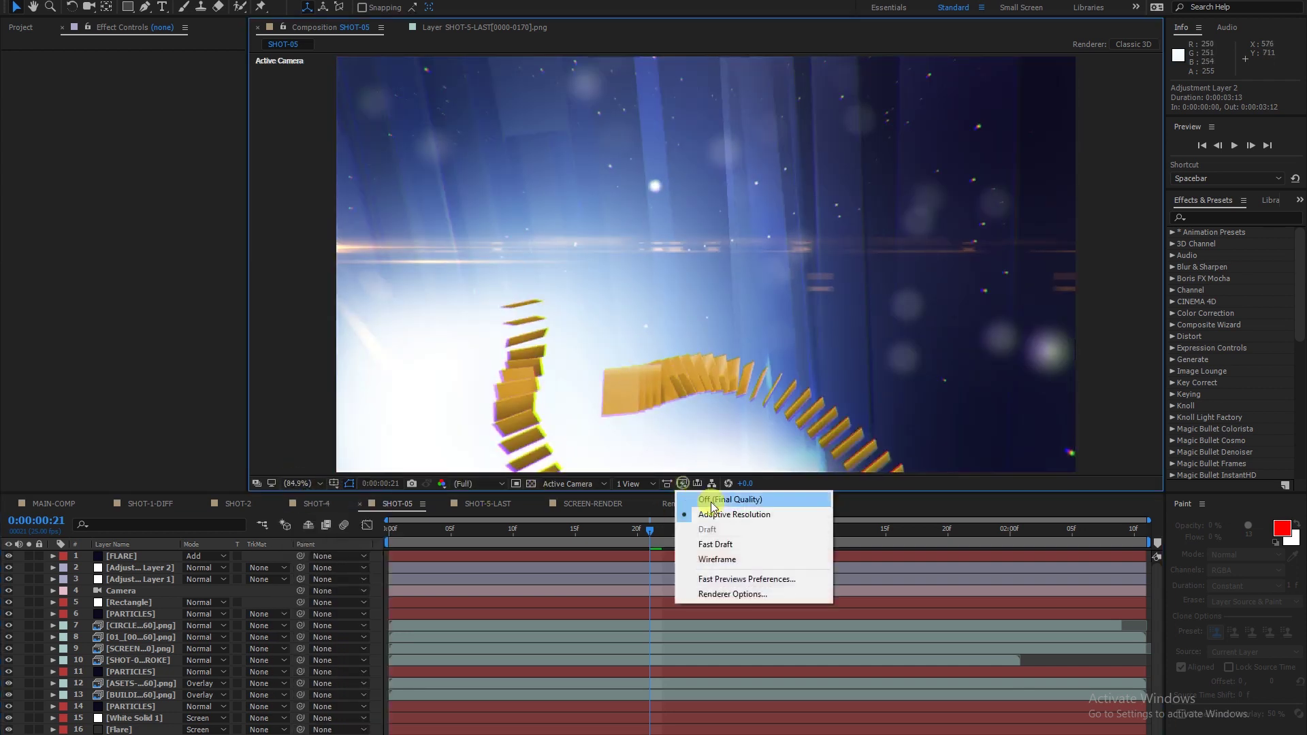
click(712, 501)
Step SHOT-05 from near the start through frames 10, 19, 1:03, 1:09 and 1:13 to 0:00:01:19.
click(412, 530)
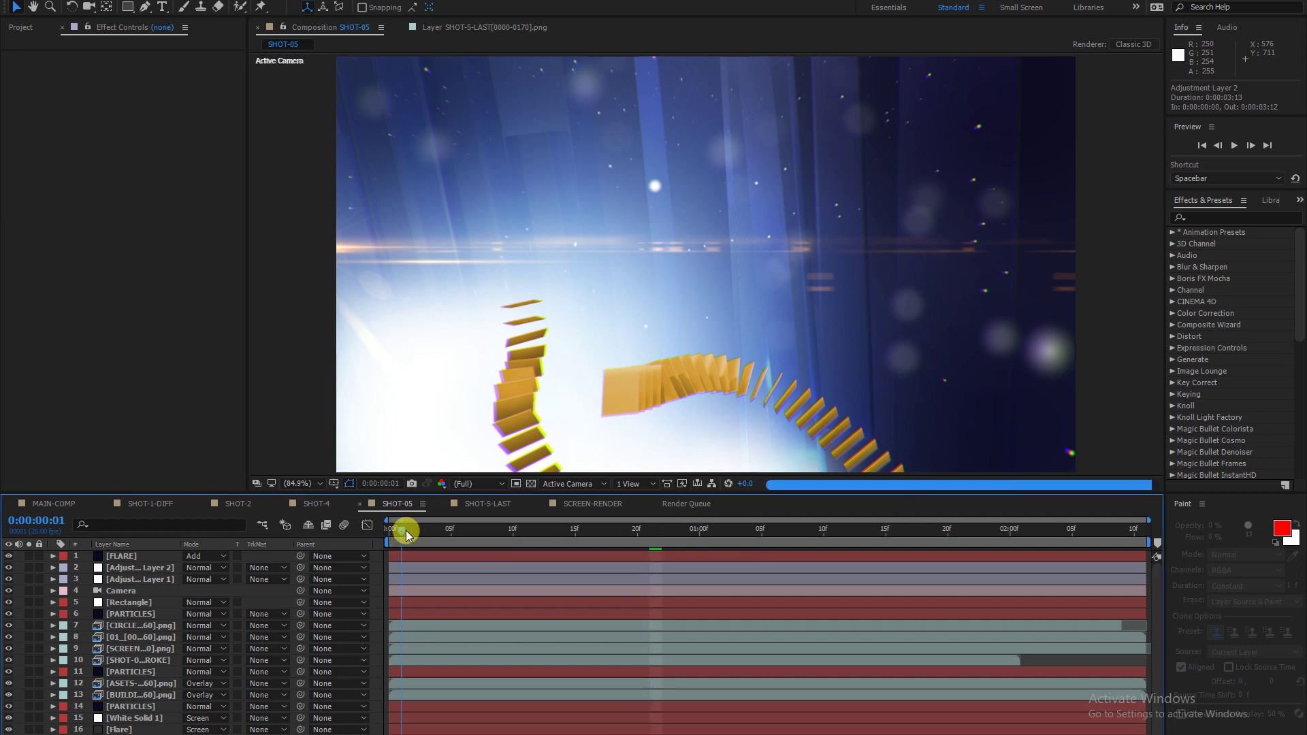
click(511, 534)
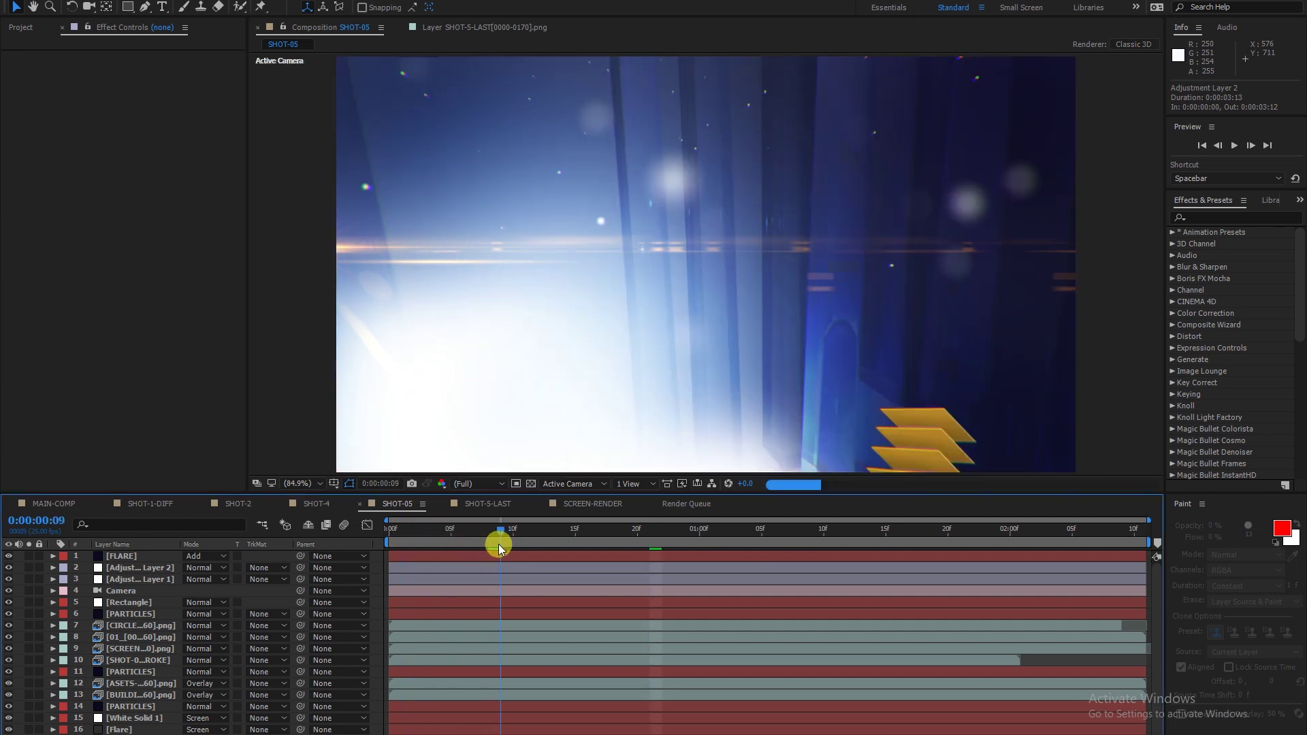
click(618, 549)
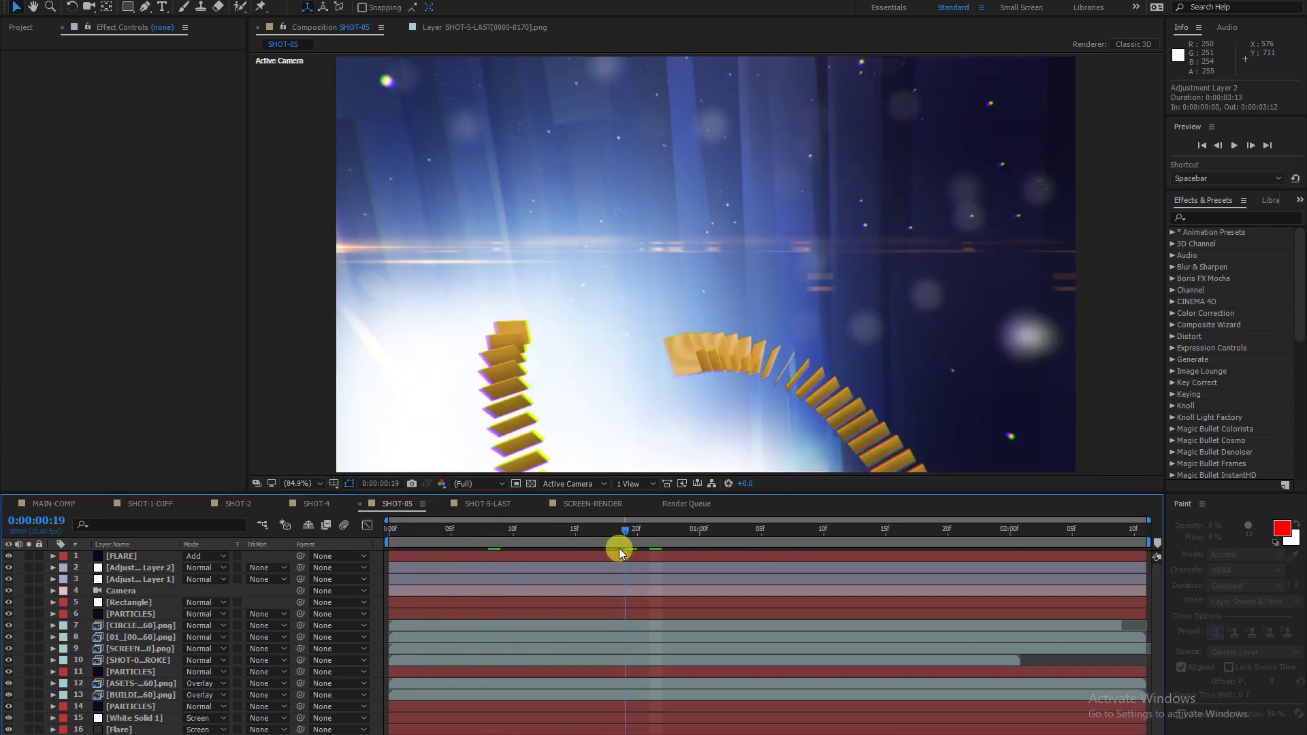
click(736, 539)
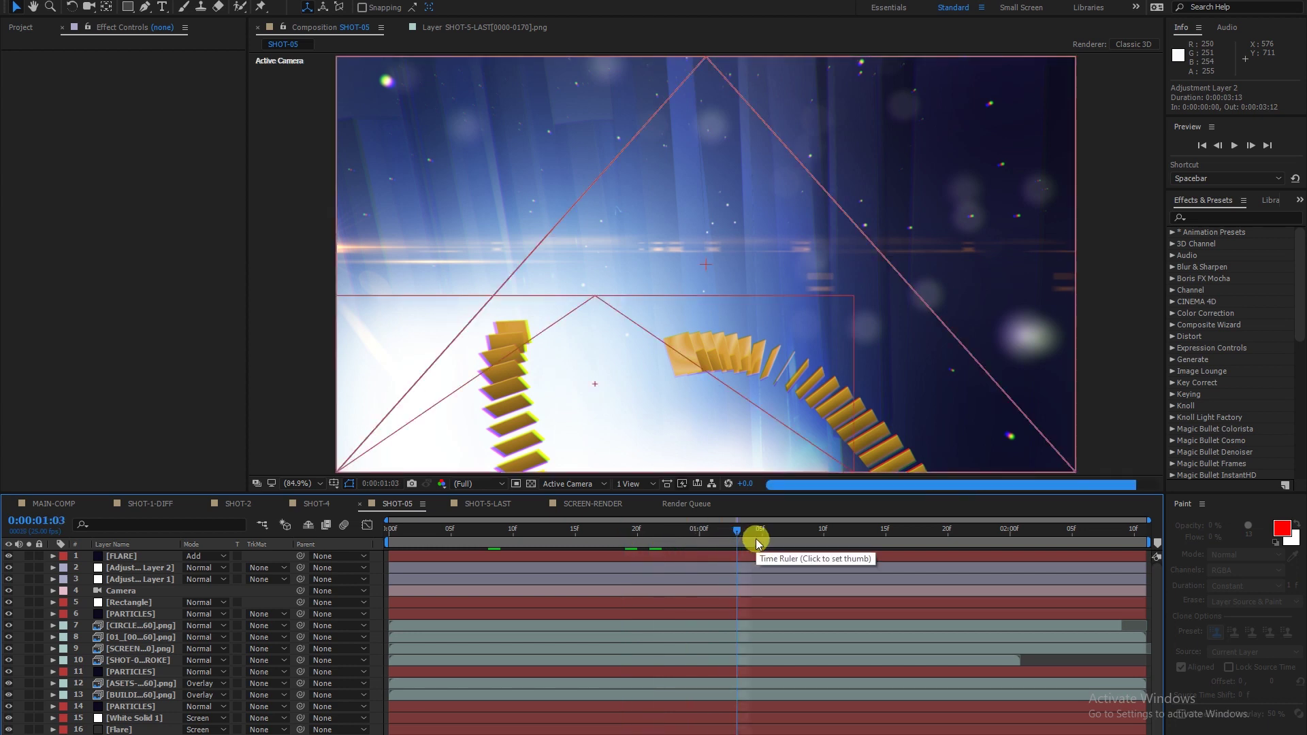
click(807, 534)
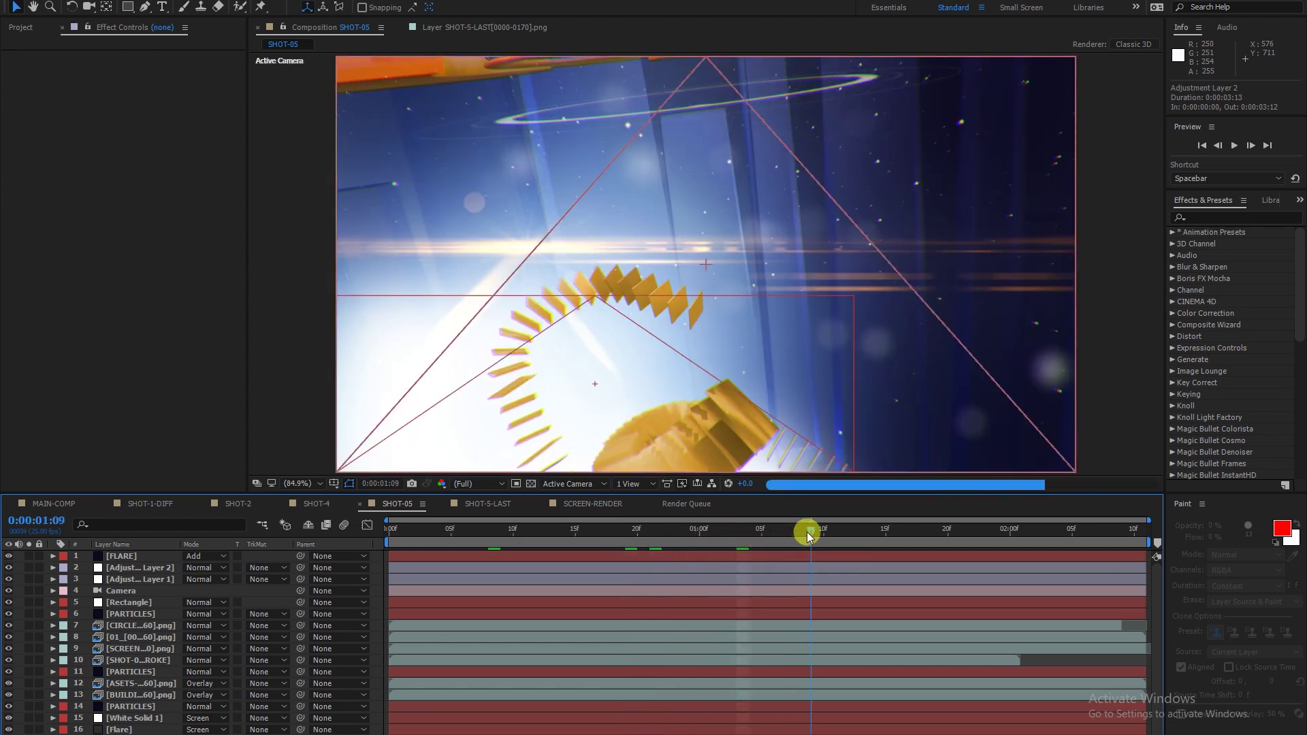
click(864, 534)
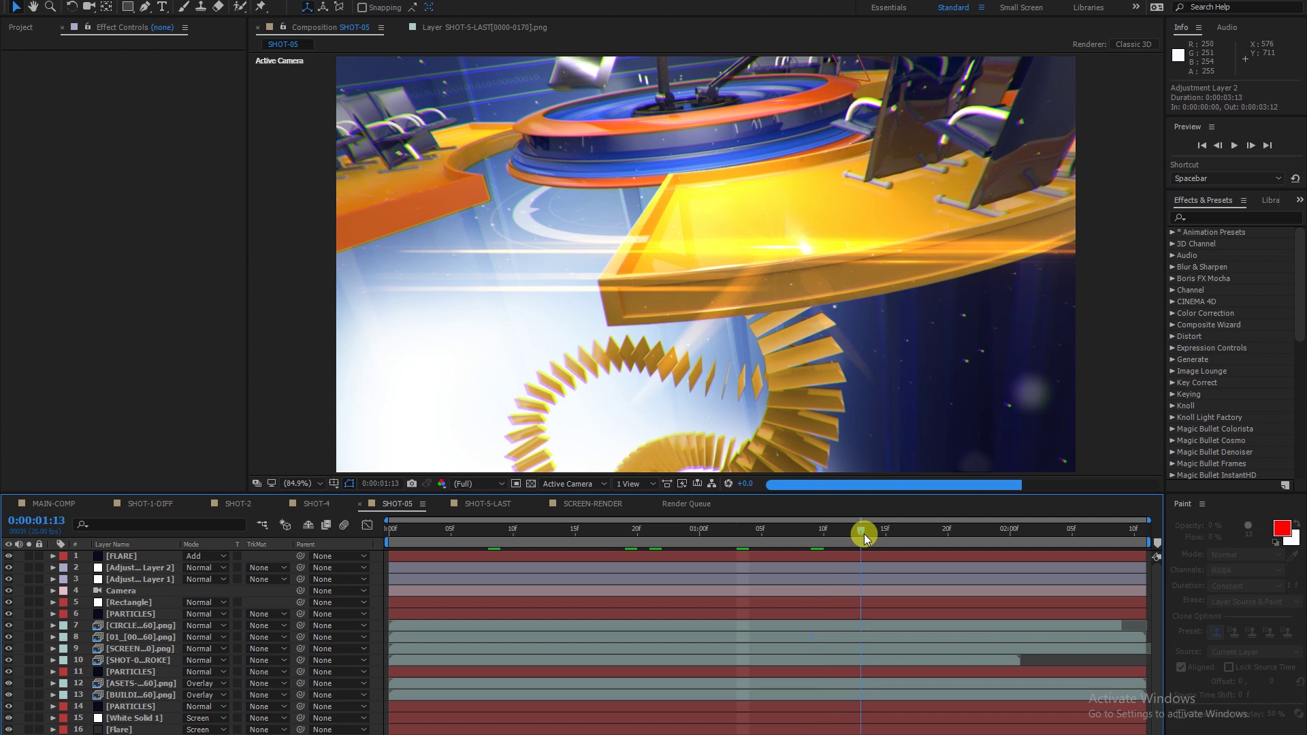
drag(864, 534, 985, 542)
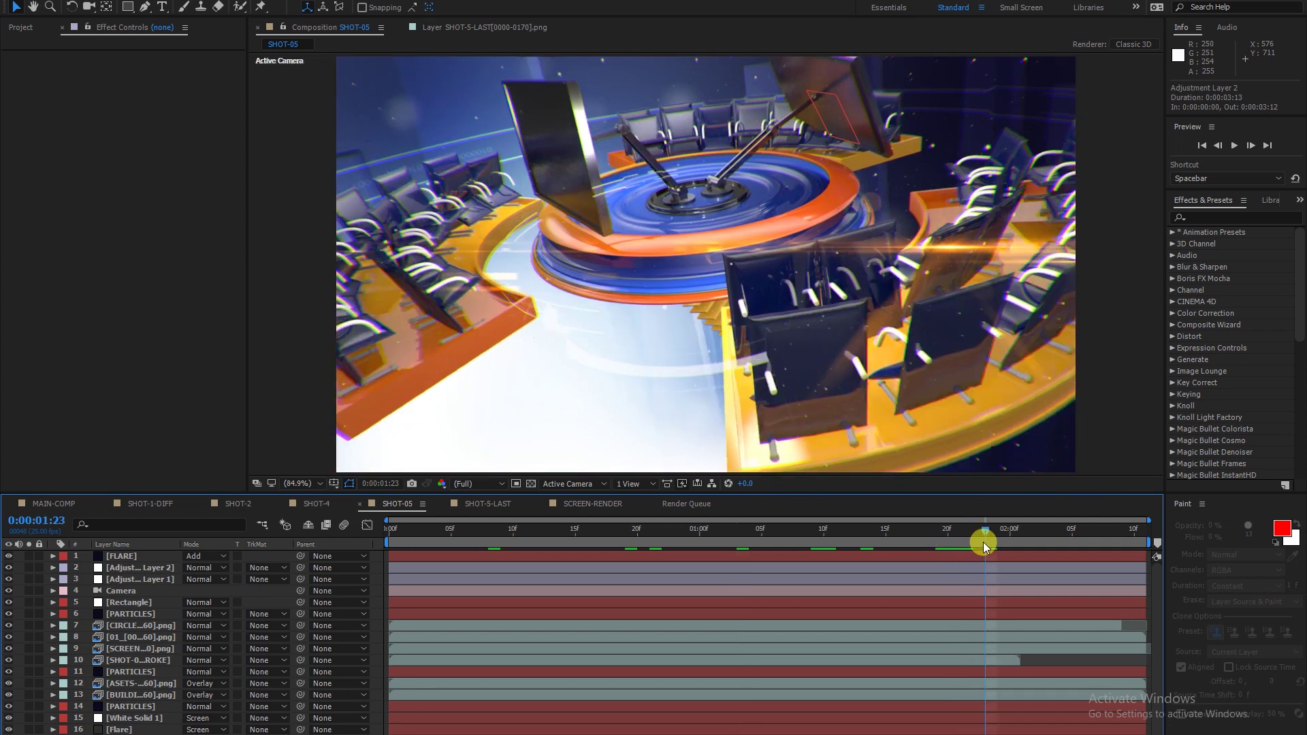
Solo the bottom glow and particle layers, then turn solo back off on layers 14 to 16.
scroll(87, 709, down, 1)
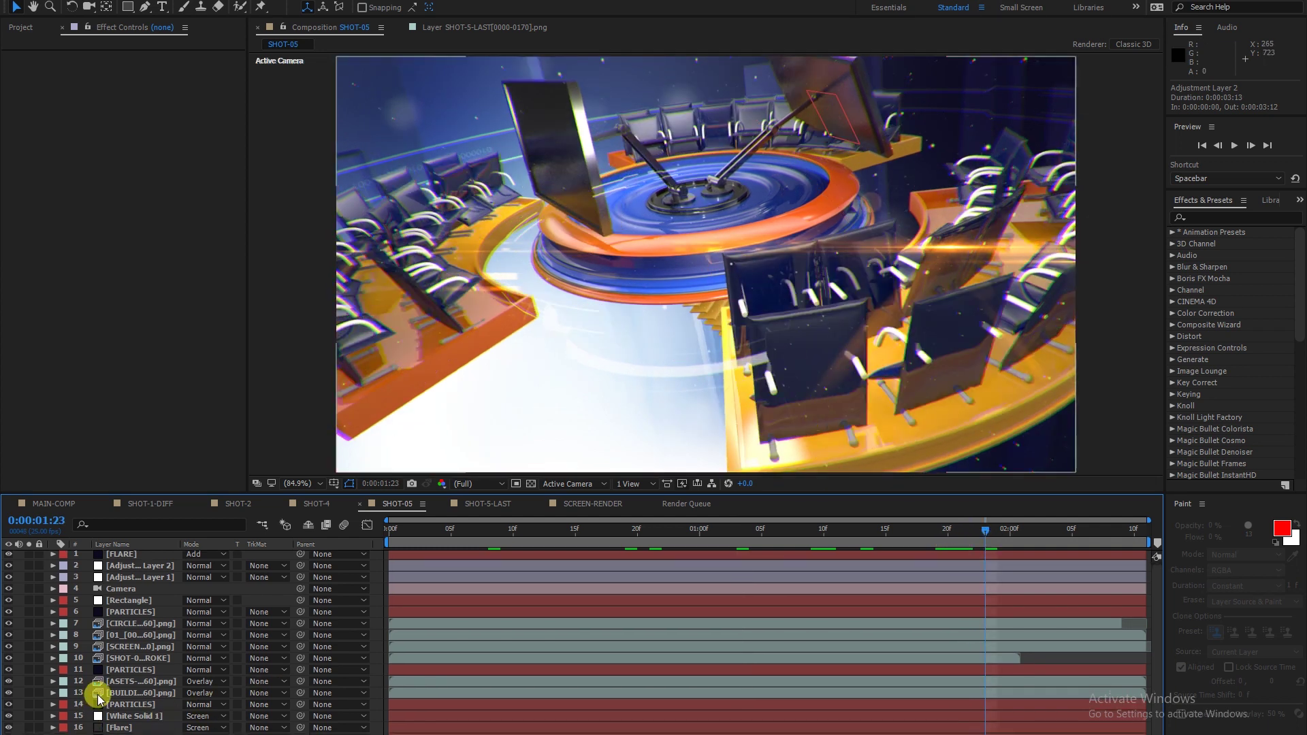
click(29, 716)
click(29, 728)
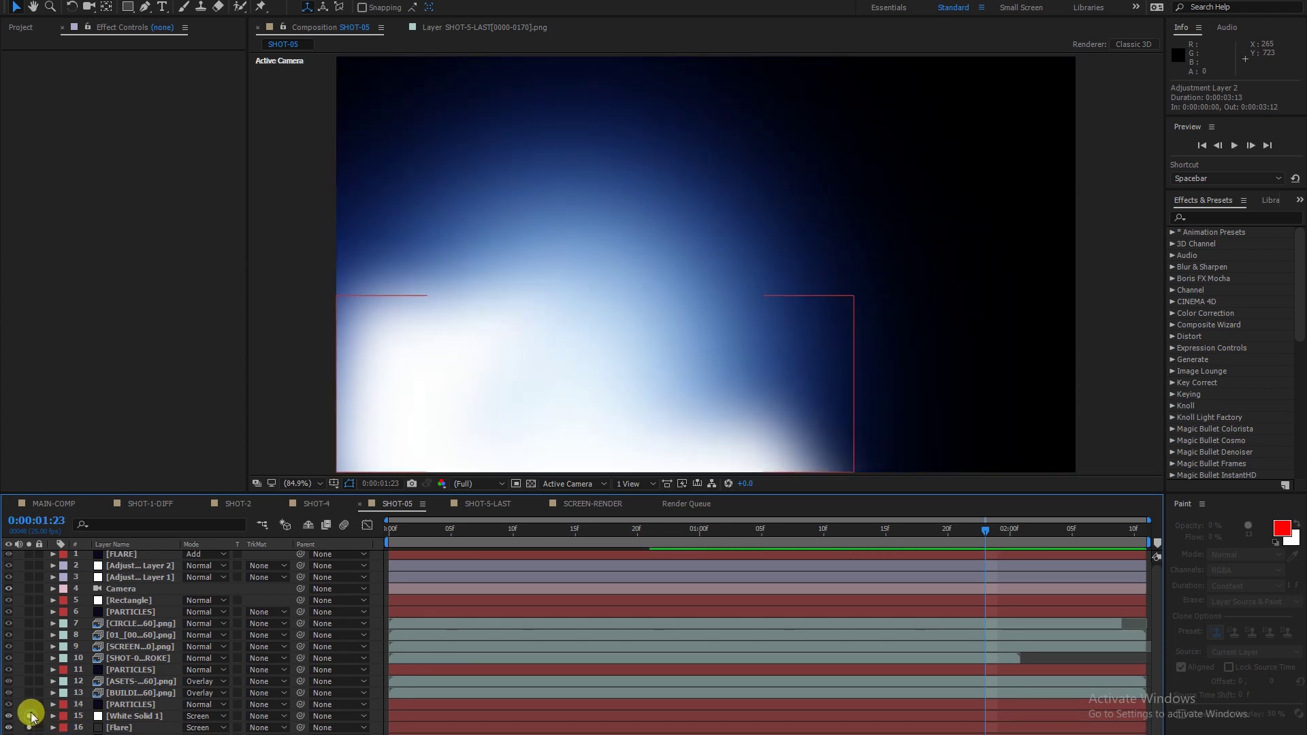
click(29, 704)
drag(32, 708, 30, 728)
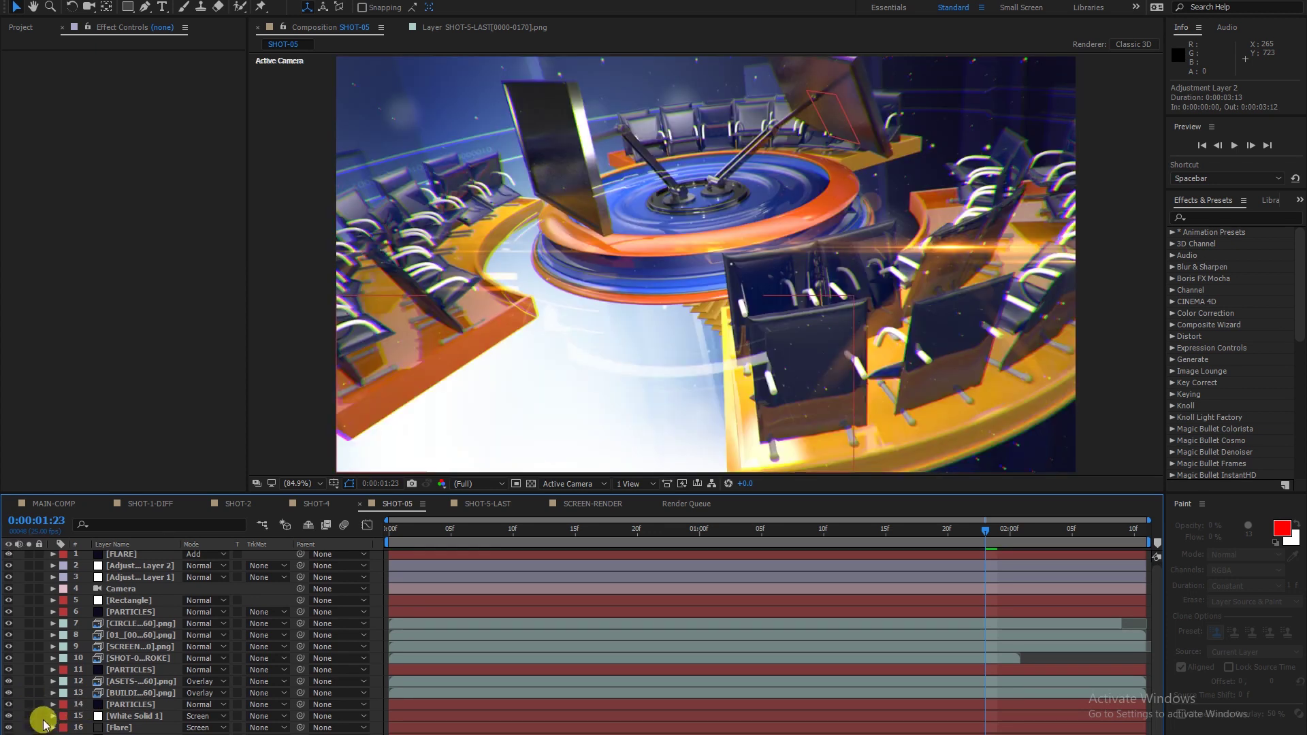
Solo BUILDING-SCREEN, the binary-code lines layer, and layers 10, 9, 8 and 7.
click(120, 693)
click(29, 694)
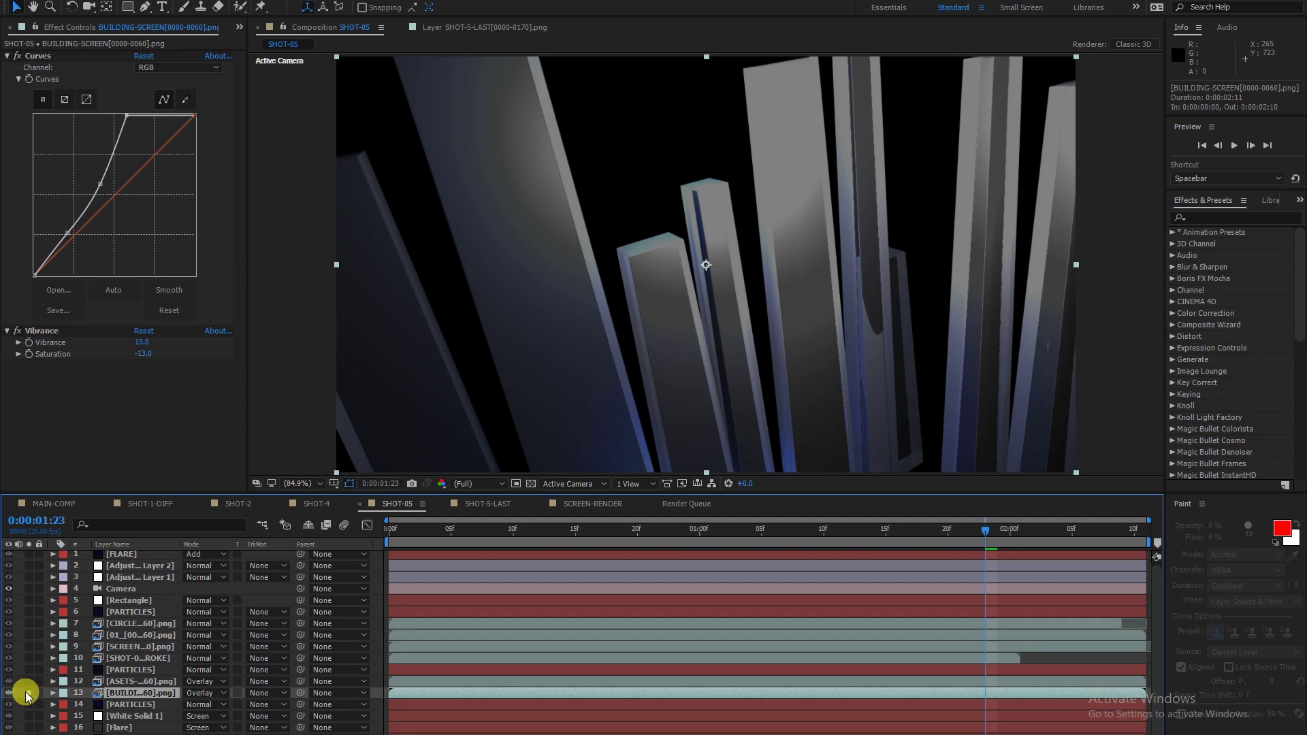
click(29, 682)
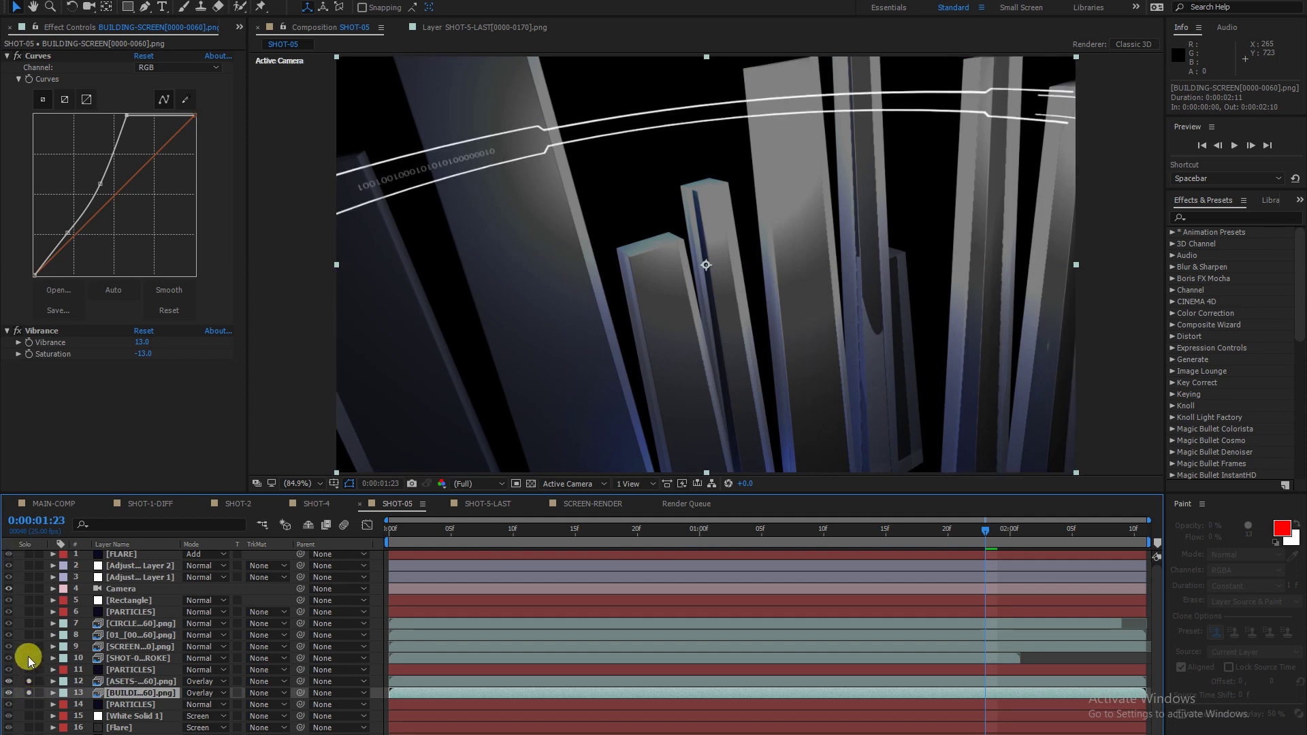
click(29, 658)
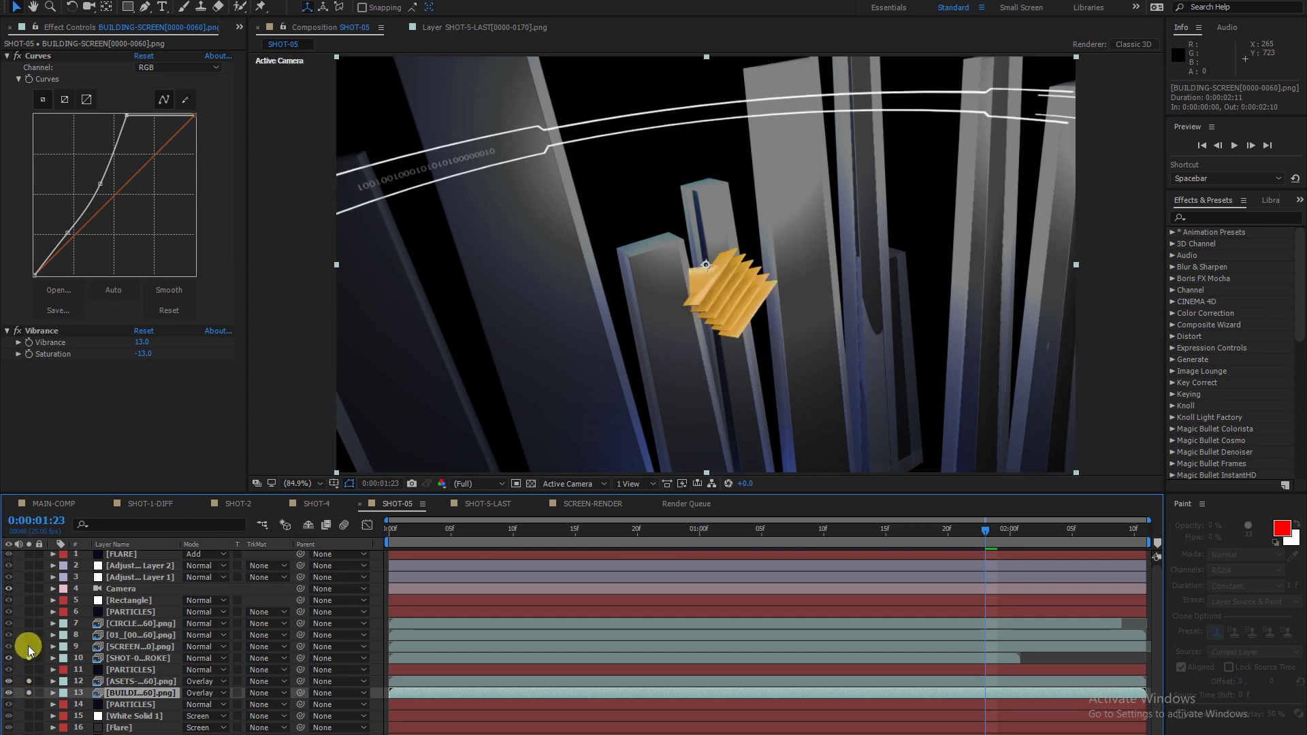
click(29, 647)
click(29, 635)
click(30, 624)
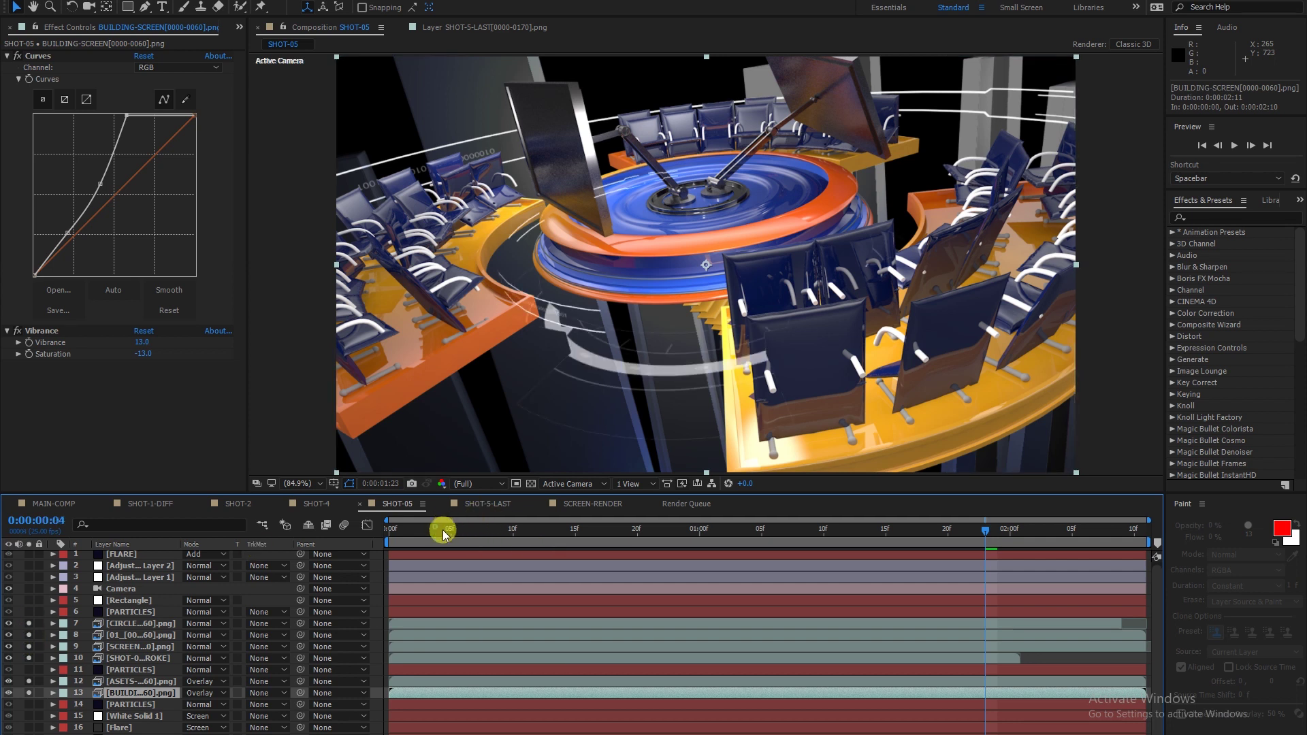
Scrub SHOT-05 to 0:00:00:23, preview from 0:00:00:11, then check frames between 1:11 and 2:05.
mouse_move(443, 535)
mouse_down()
mouse_move(711, 589)
mouse_move(995, 590)
mouse_move(1098, 565)
mouse_up()
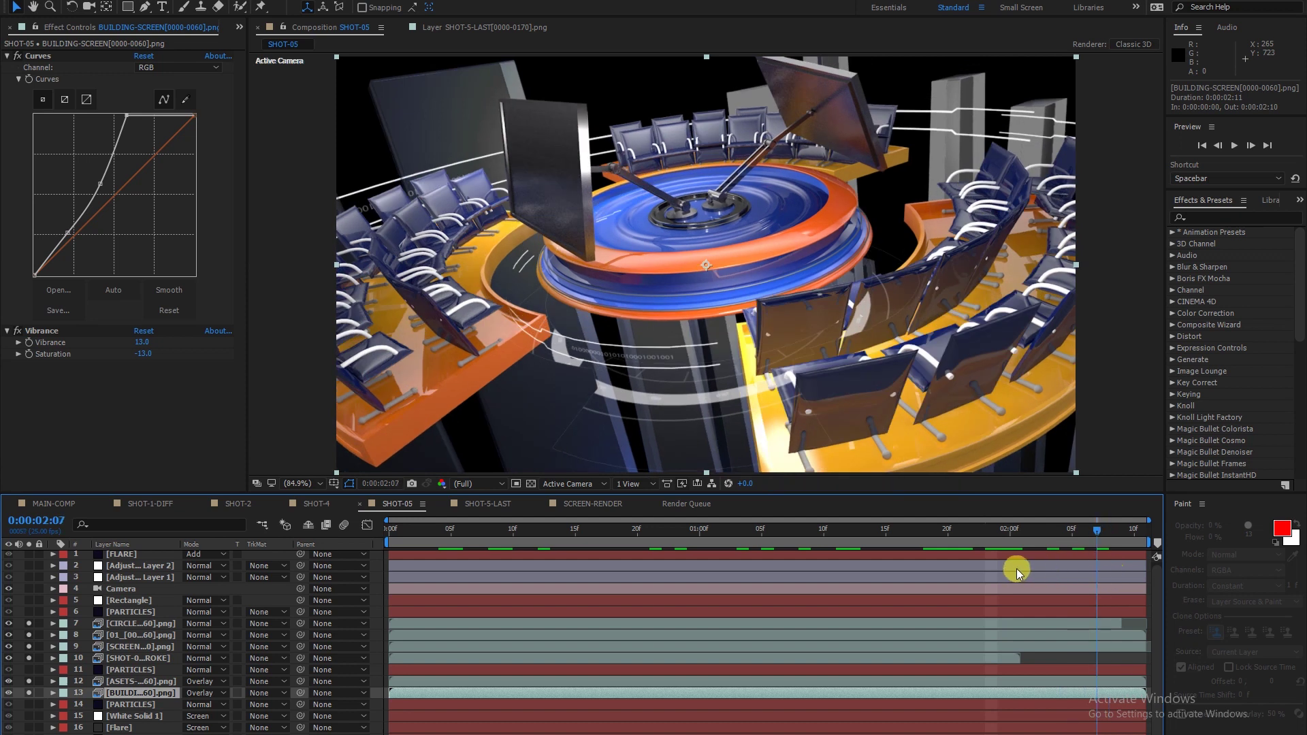
drag(1017, 573, 414, 571)
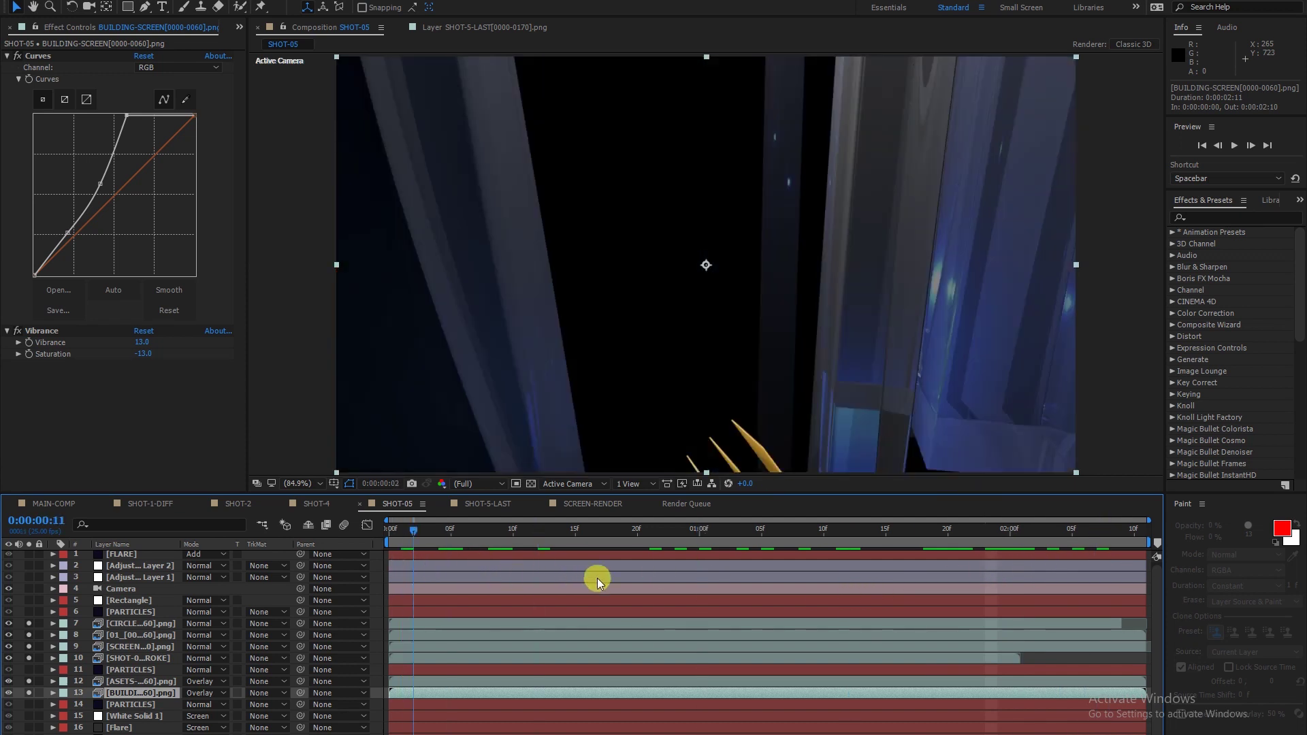
key(space)
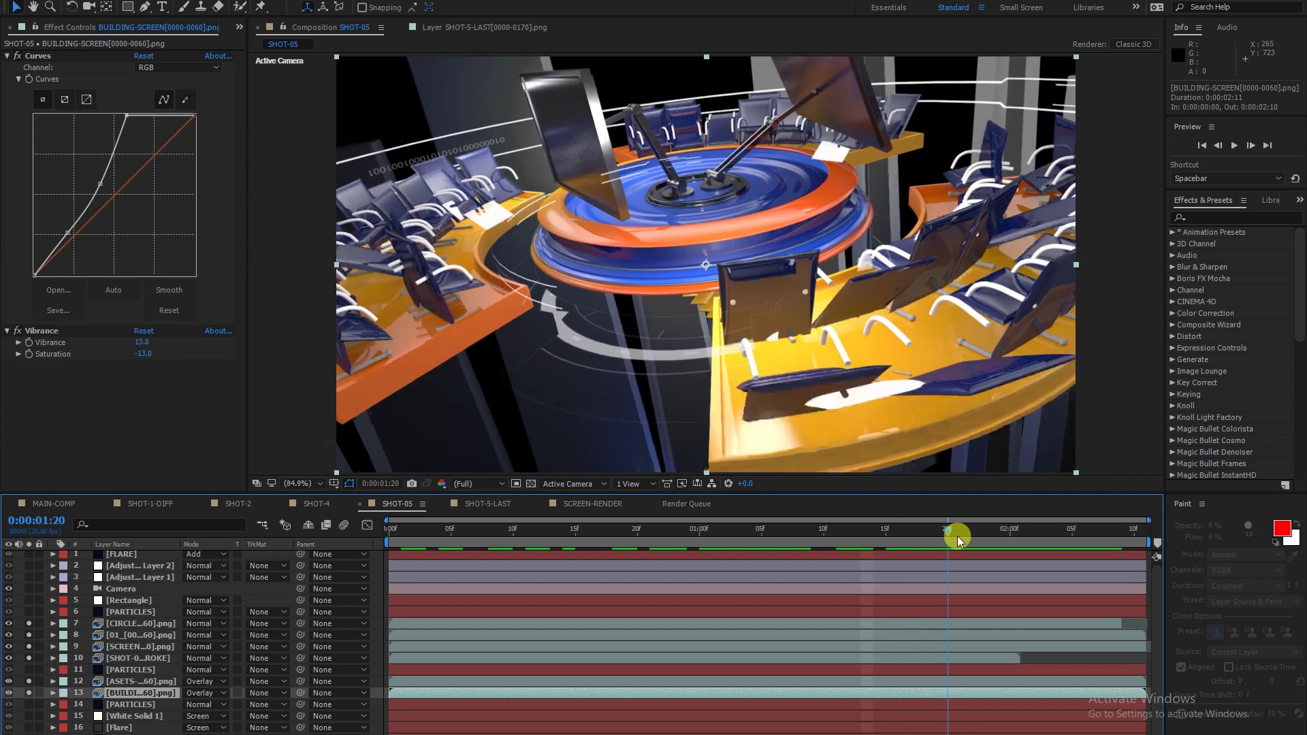
drag(958, 541, 1060, 538)
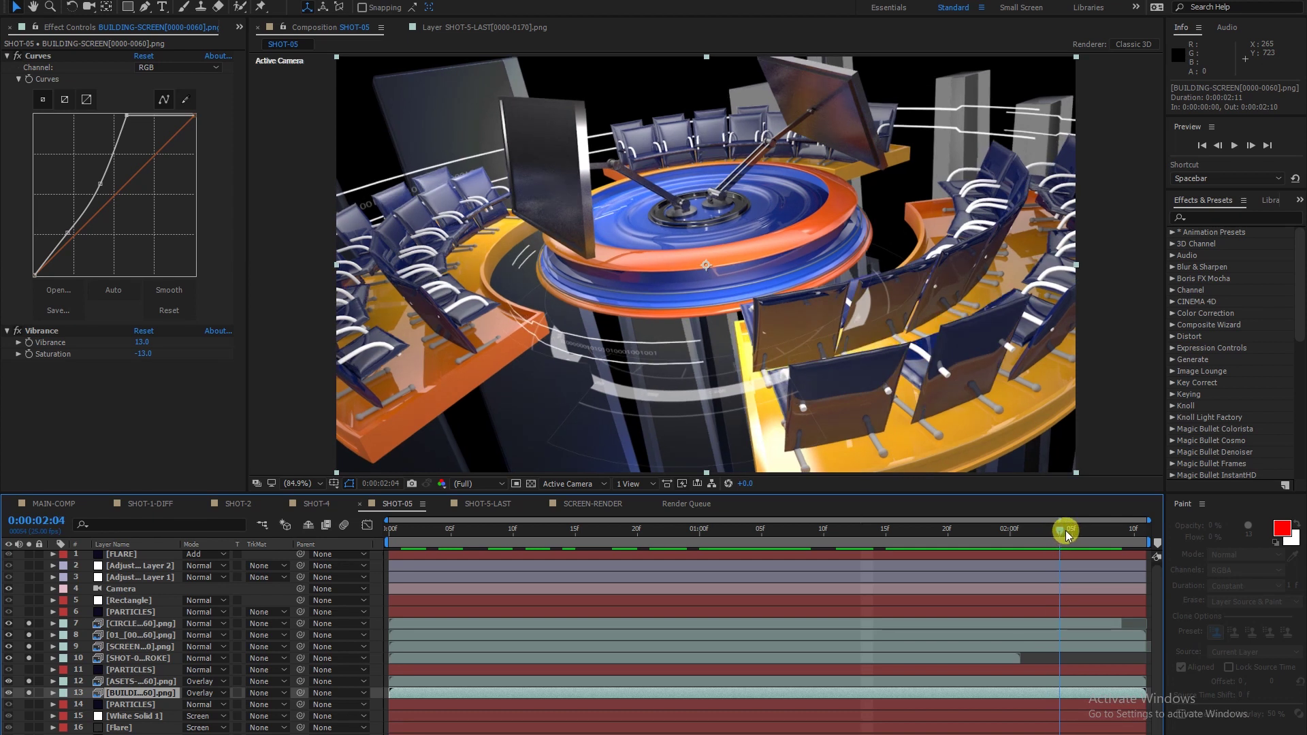
mouse_move(1066, 534)
mouse_down()
mouse_move(1084, 535)
mouse_move(628, 547)
mouse_move(870, 560)
mouse_up()
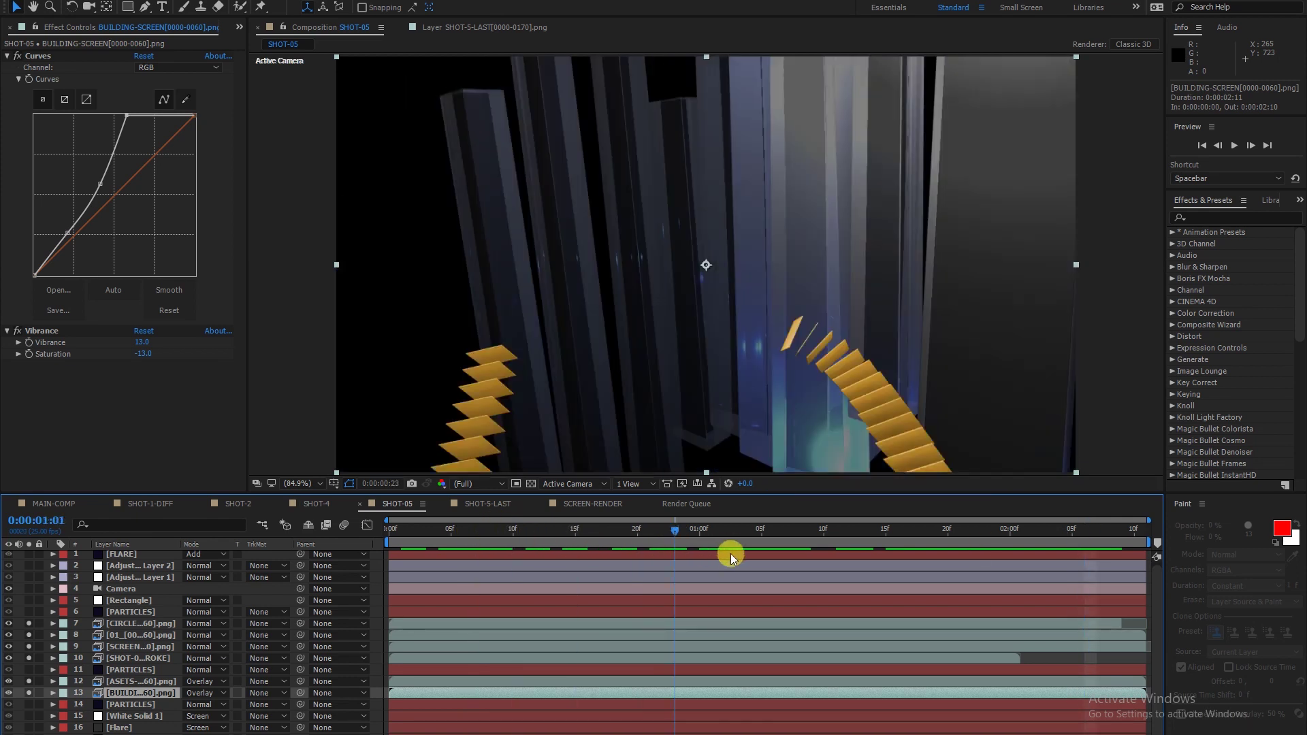
drag(878, 531, 1122, 525)
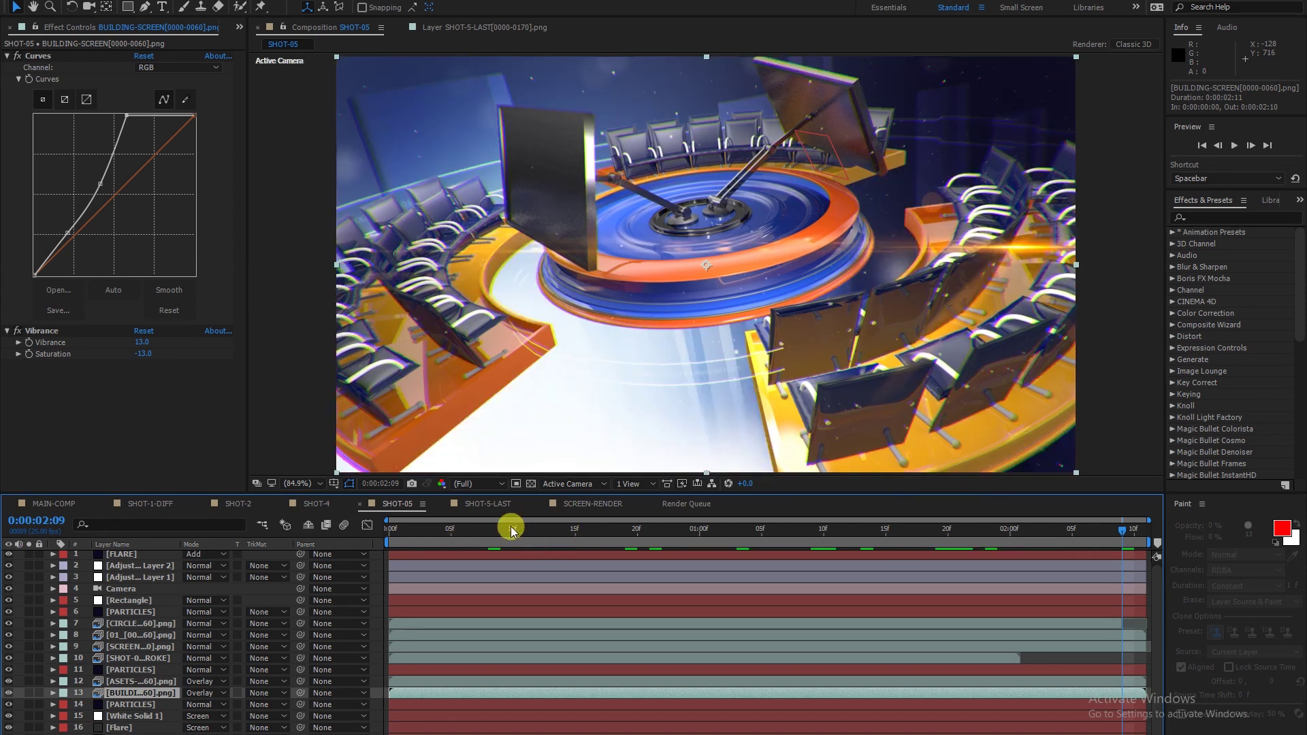
drag(513, 531, 1097, 531)
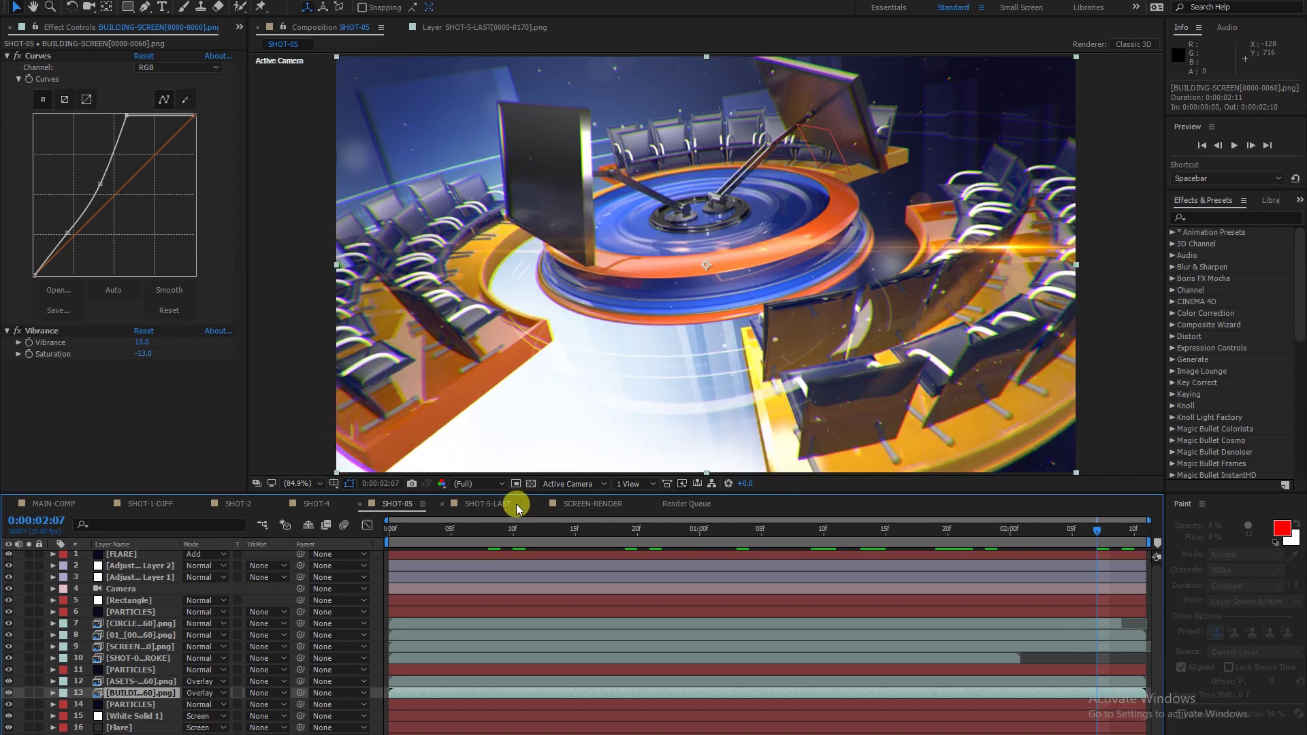
Scrub SHOT-5-LAST from 0:00:01:08 to 0:00:05:01, then settle on the golden logo at 0:00:02:13.
click(464, 503)
click(554, 535)
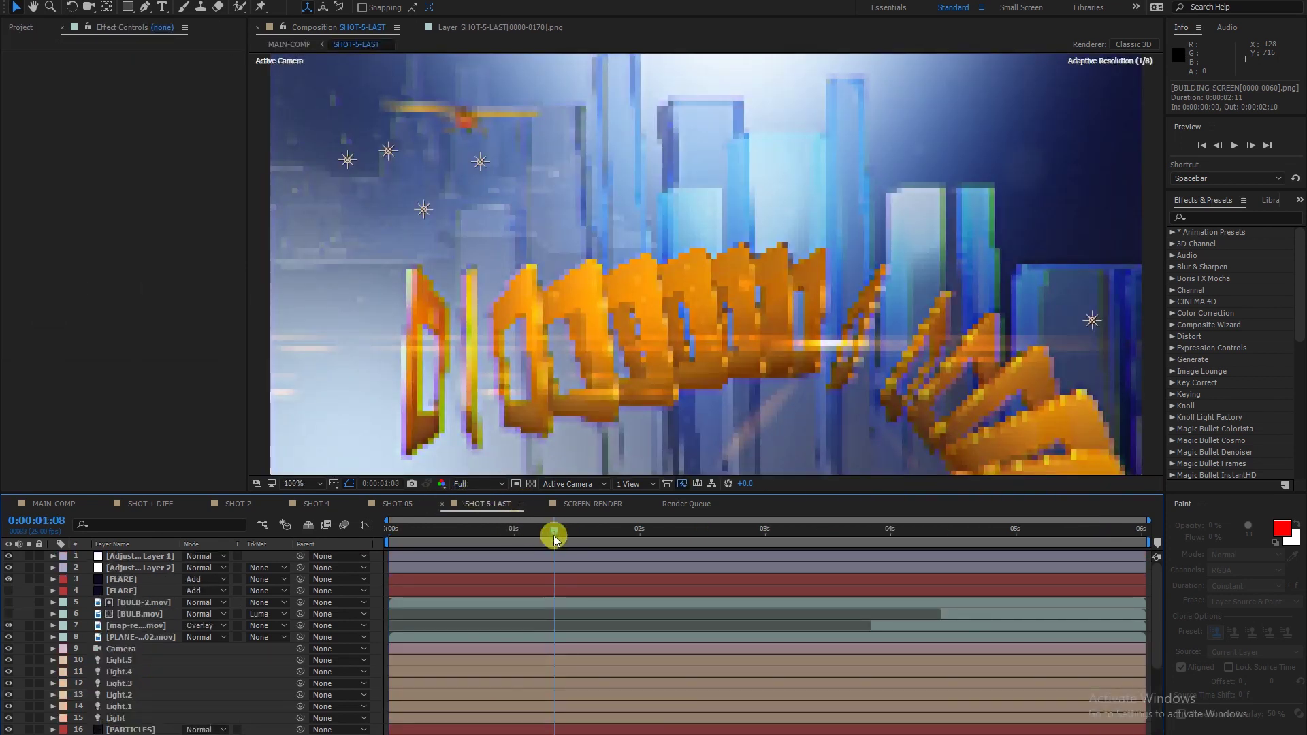
drag(554, 538, 668, 412)
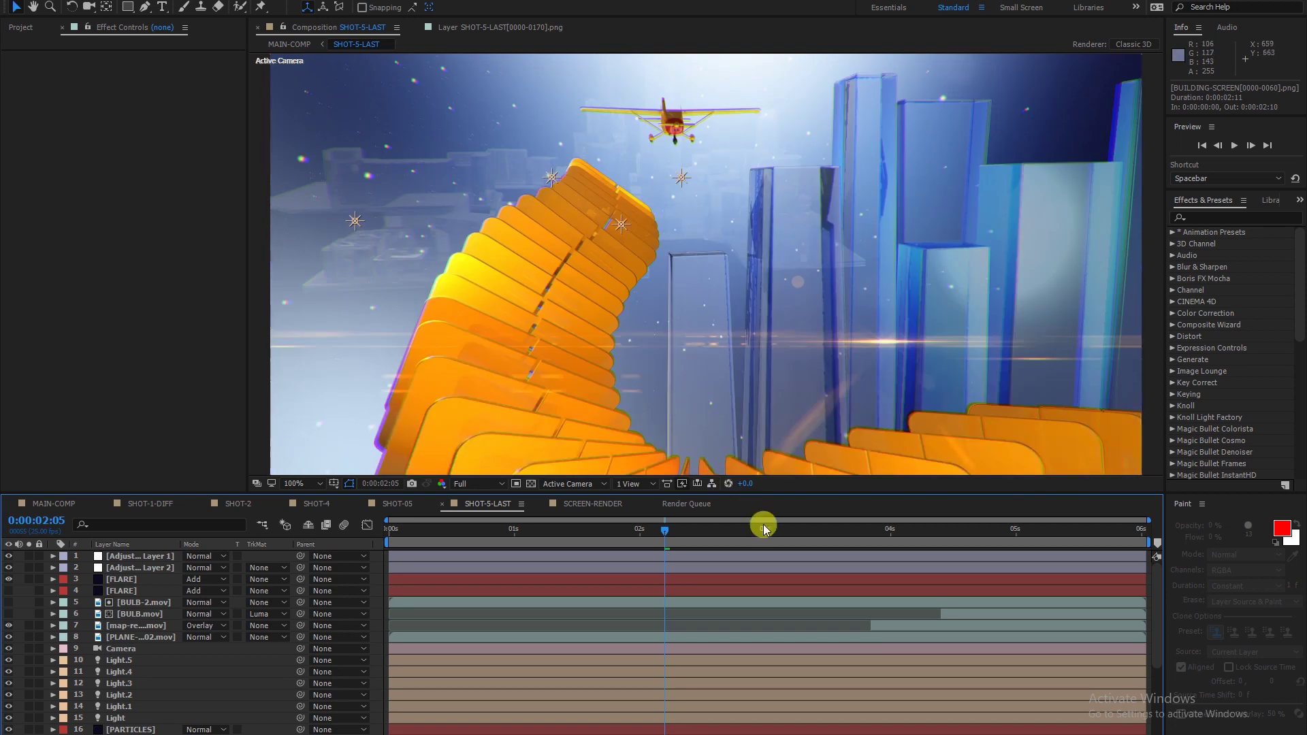
click(771, 528)
drag(771, 526, 1117, 522)
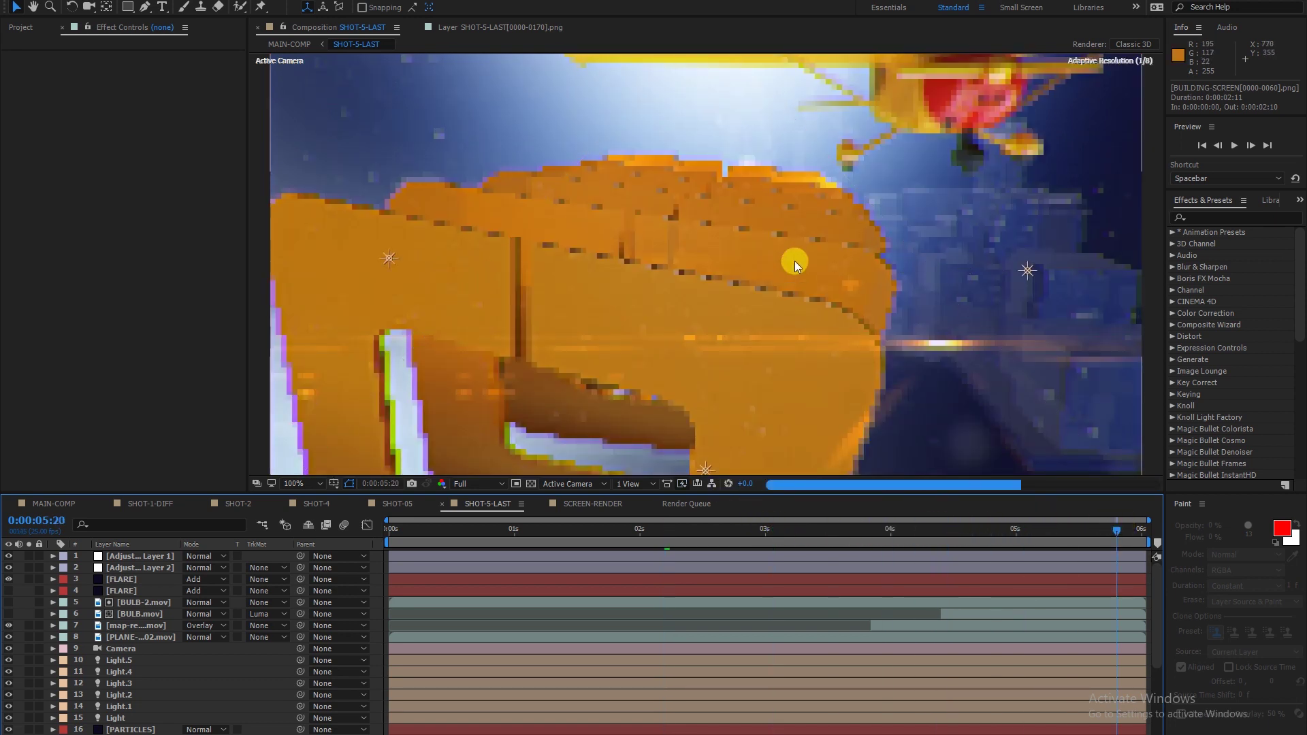
click(708, 529)
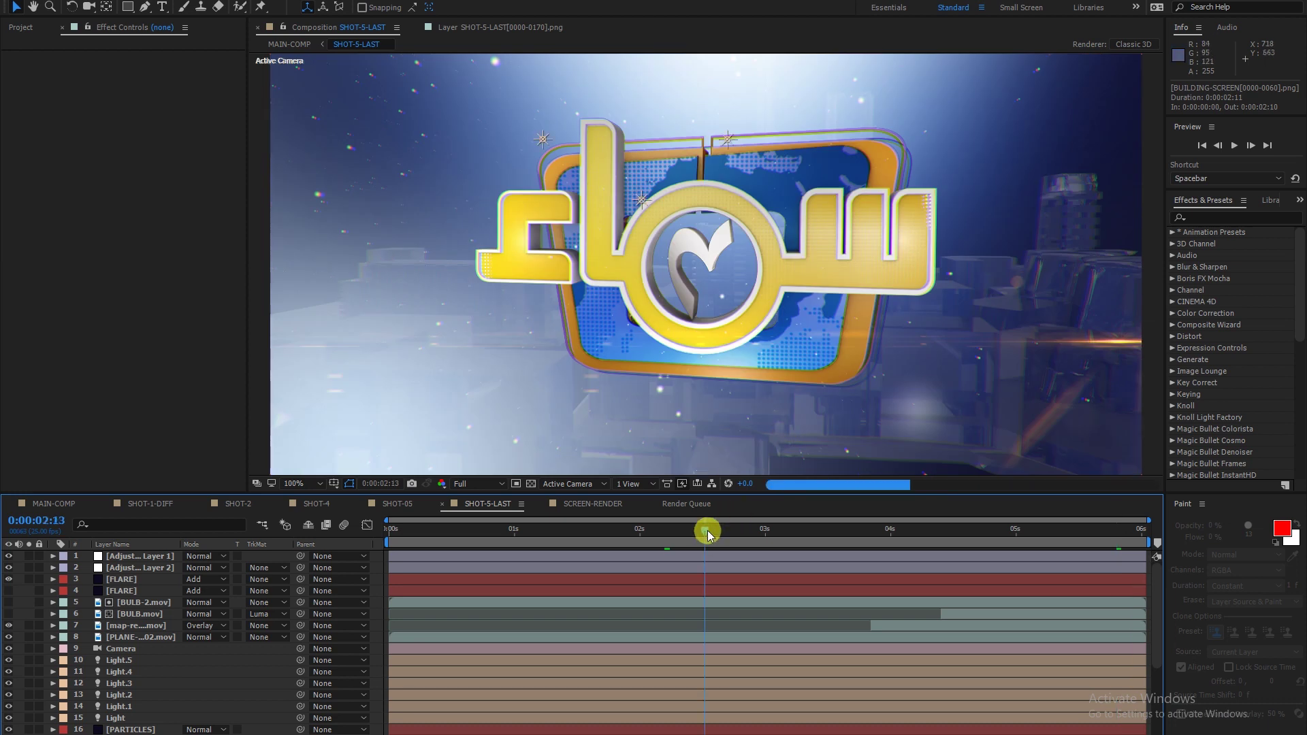